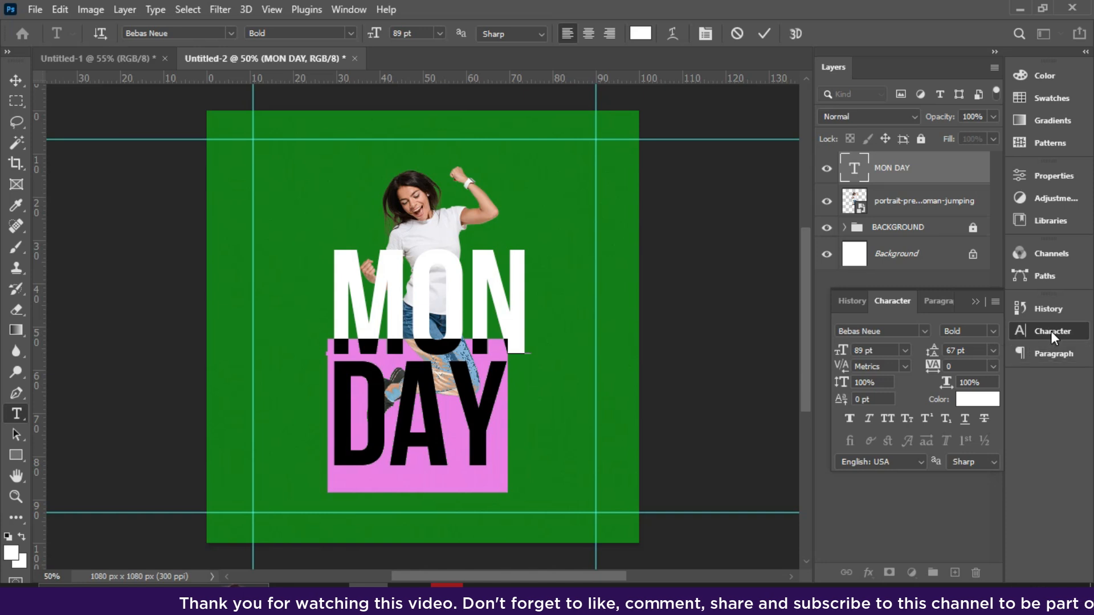
pyautogui.moveTo(935, 353); pyautogui.dragTo(923, 351)
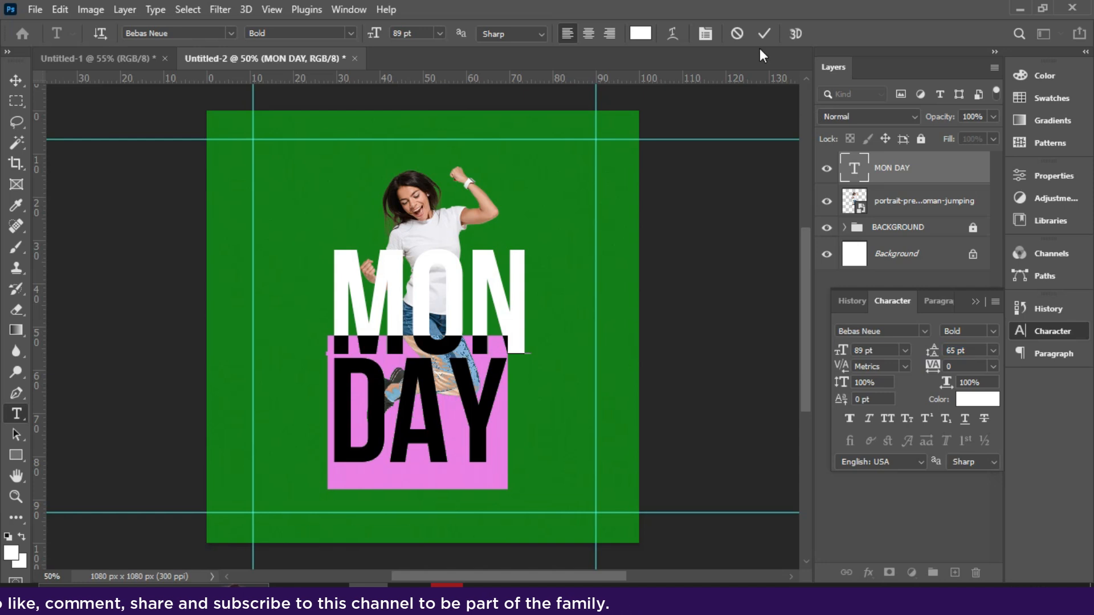
pyautogui.click(735, 34)
pyautogui.press('v')
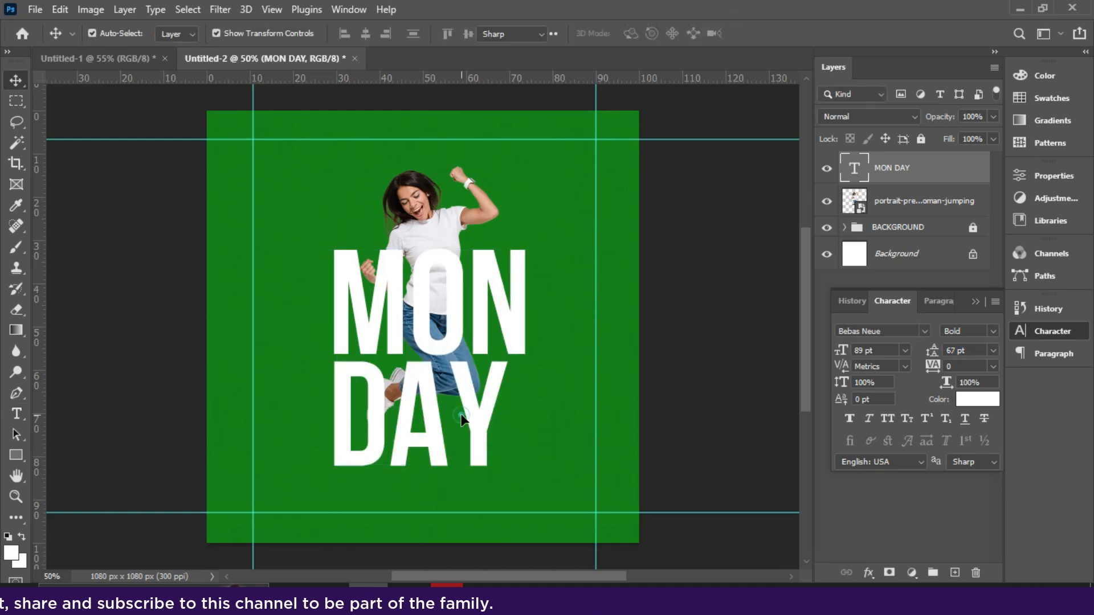
# - Enlarge only the word DAY in the MON DAY text so its width comes close to that of MON
pyautogui.doubleClick(461, 419)
pyautogui.doubleClick(388, 430)
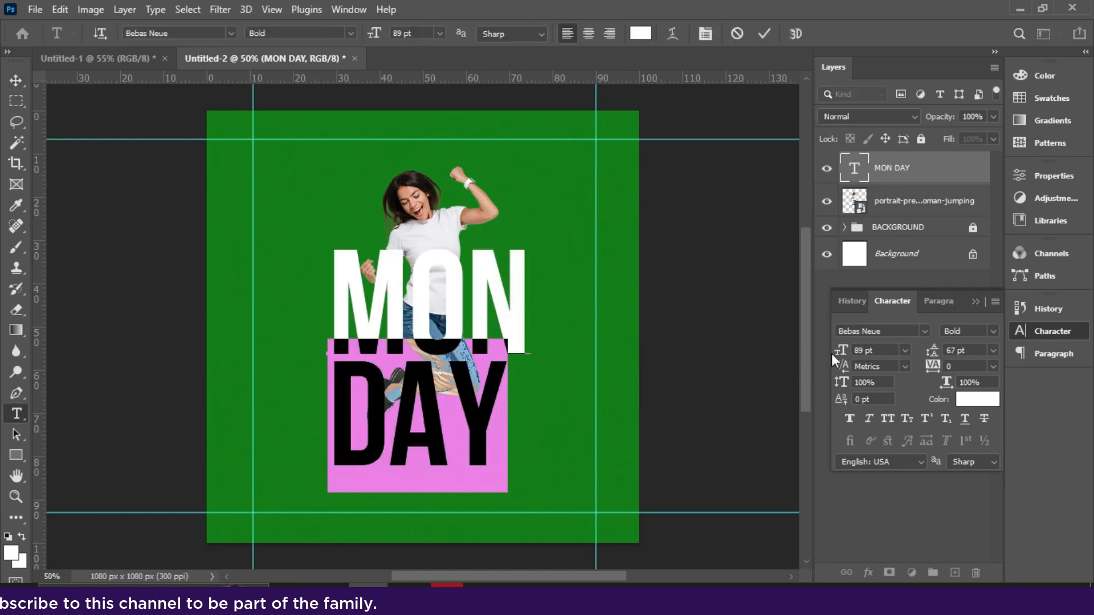
pyautogui.moveTo(843, 352); pyautogui.dragTo(848, 354)
pyautogui.click(764, 33)
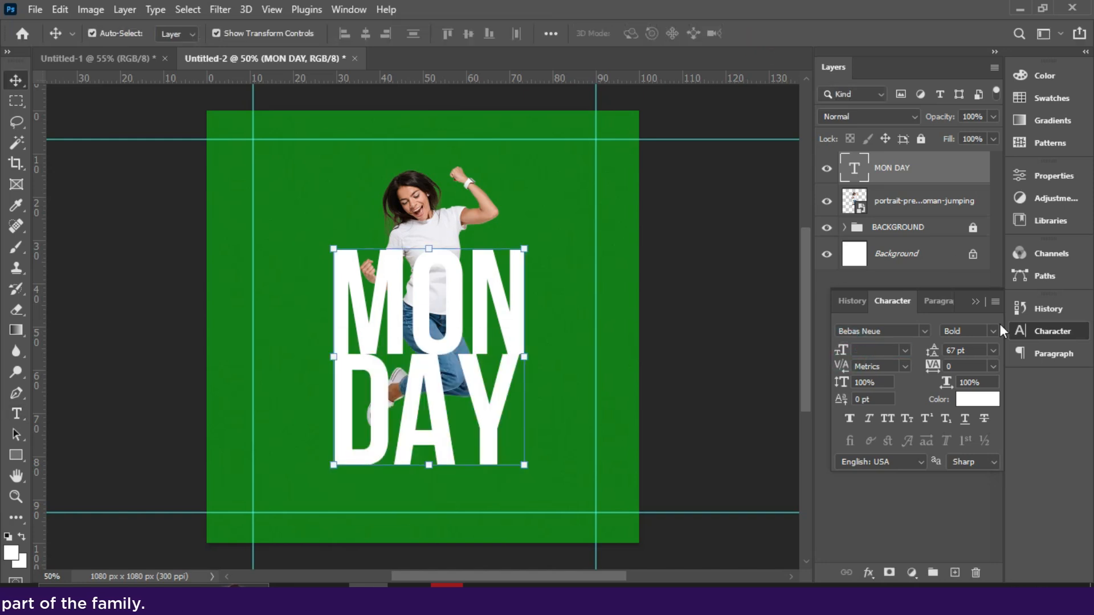
# - Reset the MON DAY text's leading to Auto and reduce it to 86 pt
pyautogui.click(993, 351)
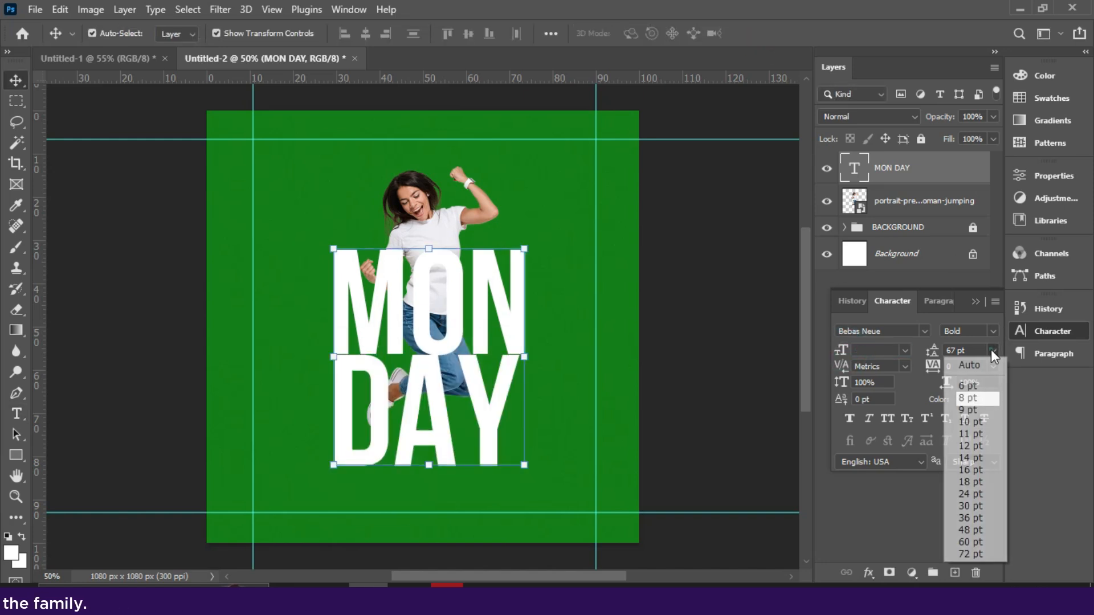
pyautogui.click(965, 366)
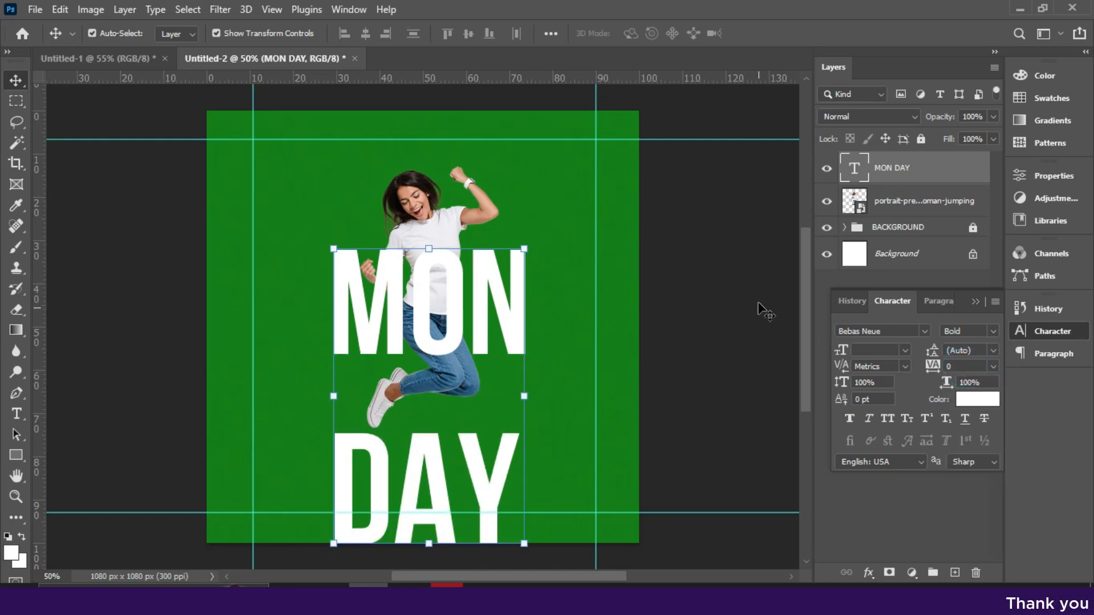
pyautogui.moveTo(919, 358); pyautogui.dragTo(914, 363)
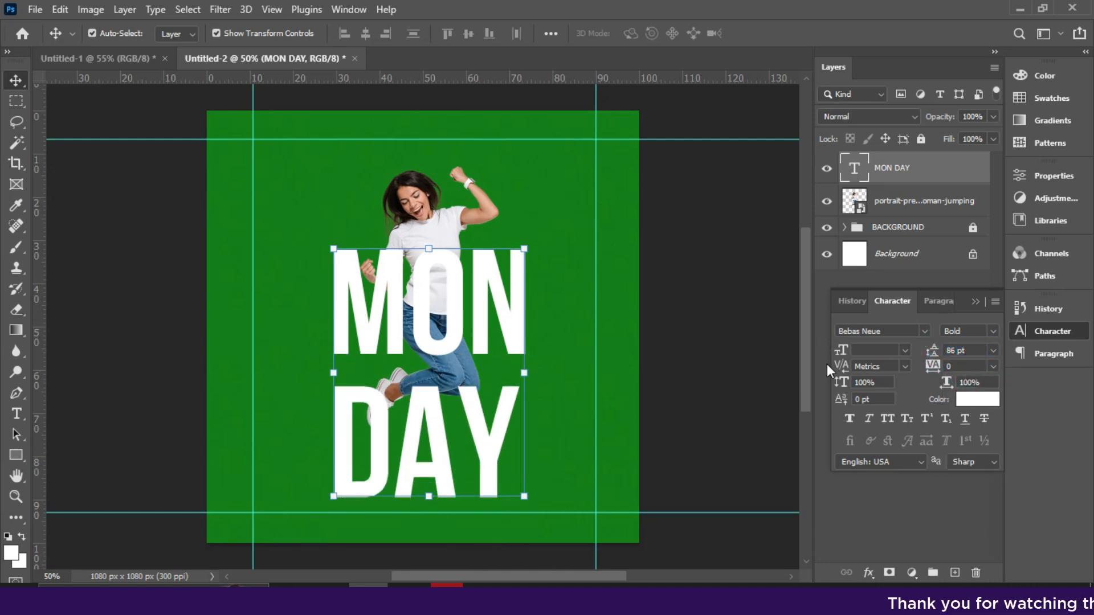
# - Enlarge the word DAY to 99 pt so its width matches MON, and commit the text edit
pyautogui.doubleClick(500, 435)
pyautogui.moveTo(510, 434); pyautogui.dragTo(298, 433)
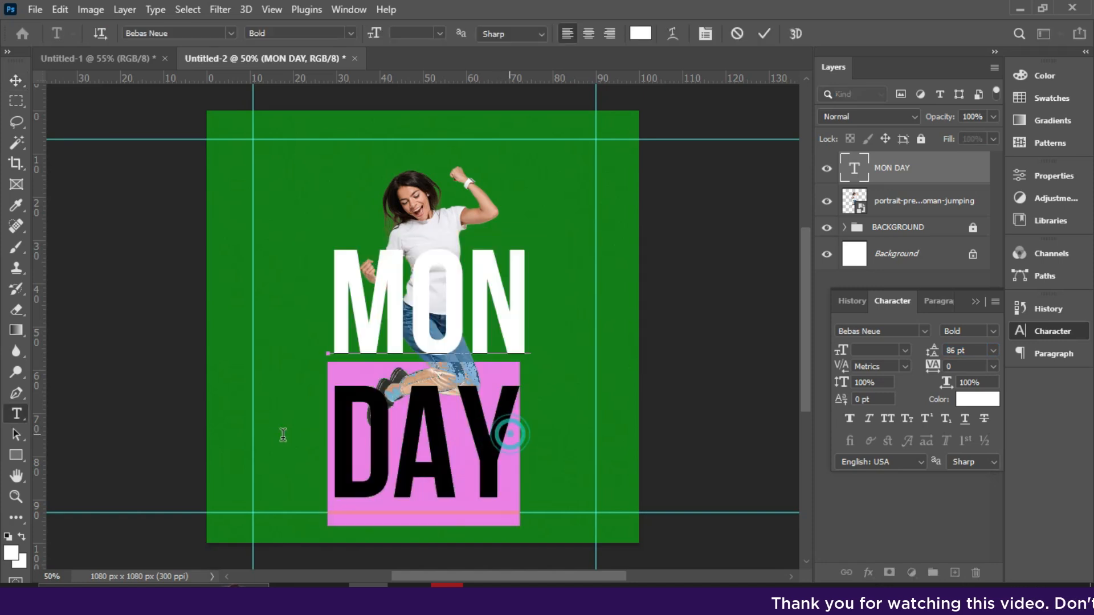
pyautogui.moveTo(845, 350); pyautogui.dragTo(849, 352)
pyautogui.click(765, 33)
pyautogui.press('v')
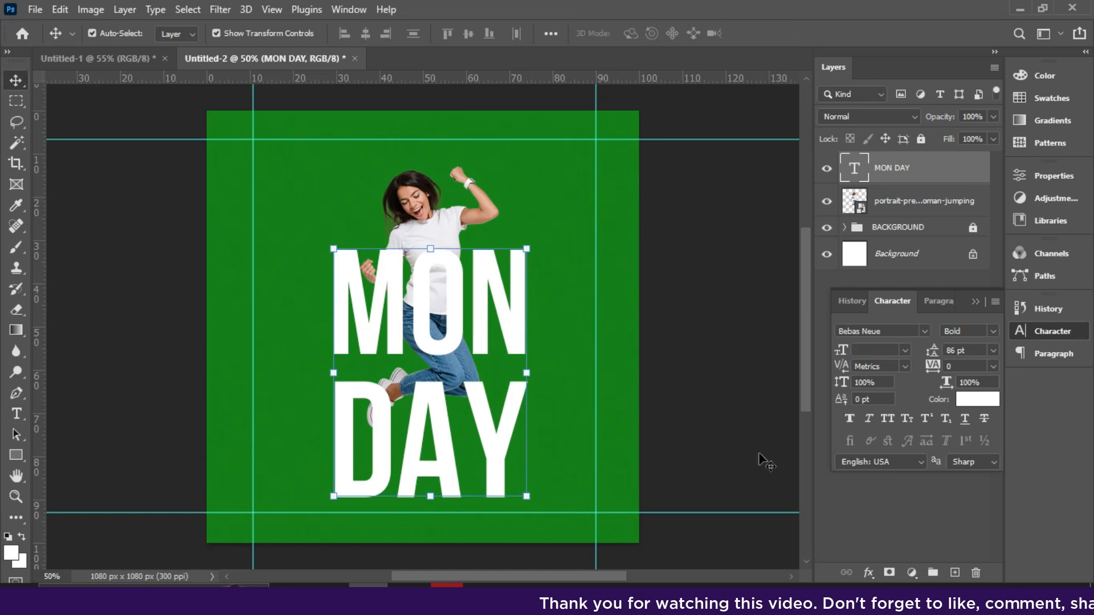
# - Tighten the leading between MON and DAY to 72 pt
pyautogui.click(906, 370)
pyautogui.click(939, 356)
pyautogui.moveTo(936, 353); pyautogui.dragTo(933, 356)
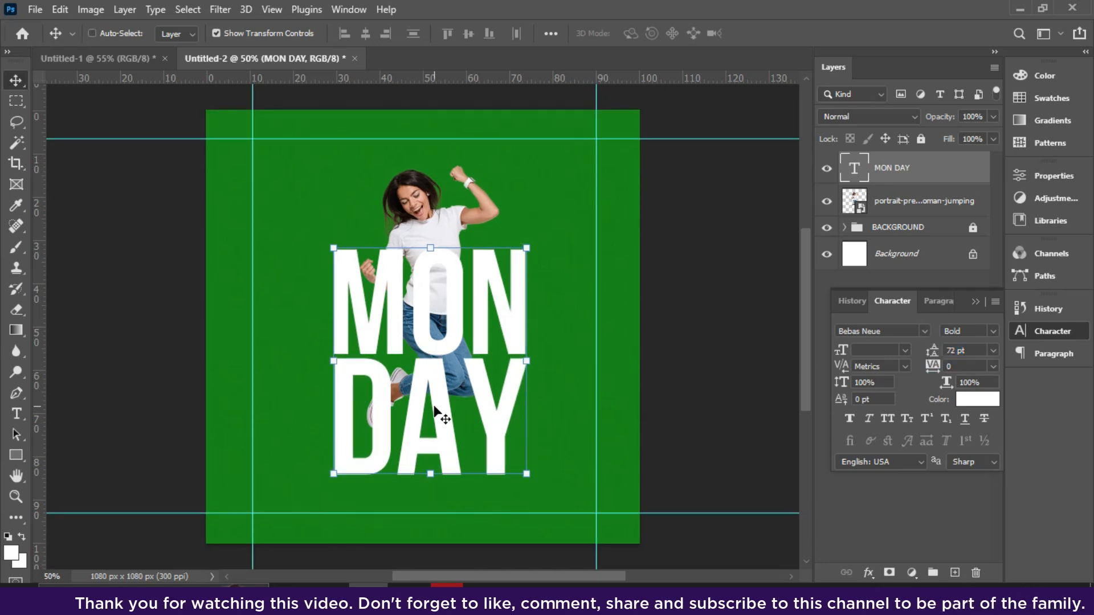
# - Move the MON DAY text straight up so it covers the woman from her head down to her lower legs
pyautogui.hotkey('ctrl', '+')
pyautogui.moveTo(480, 446); pyautogui.dragTo(470, 364)
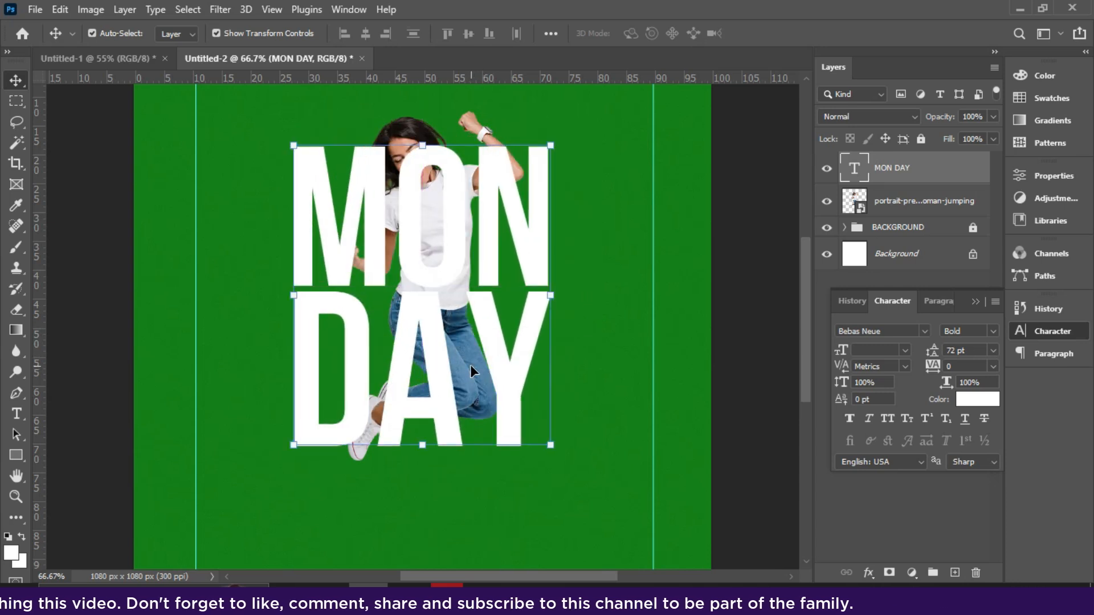
pyautogui.scroll(1, 471, 371)
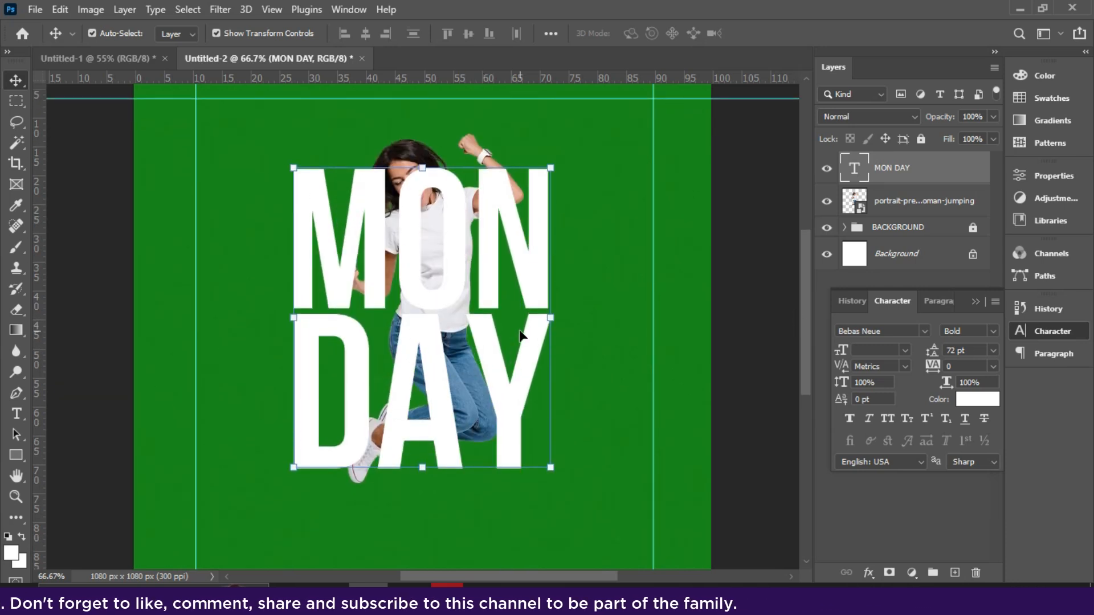
pyautogui.moveTo(493, 352); pyautogui.dragTo(493, 318)
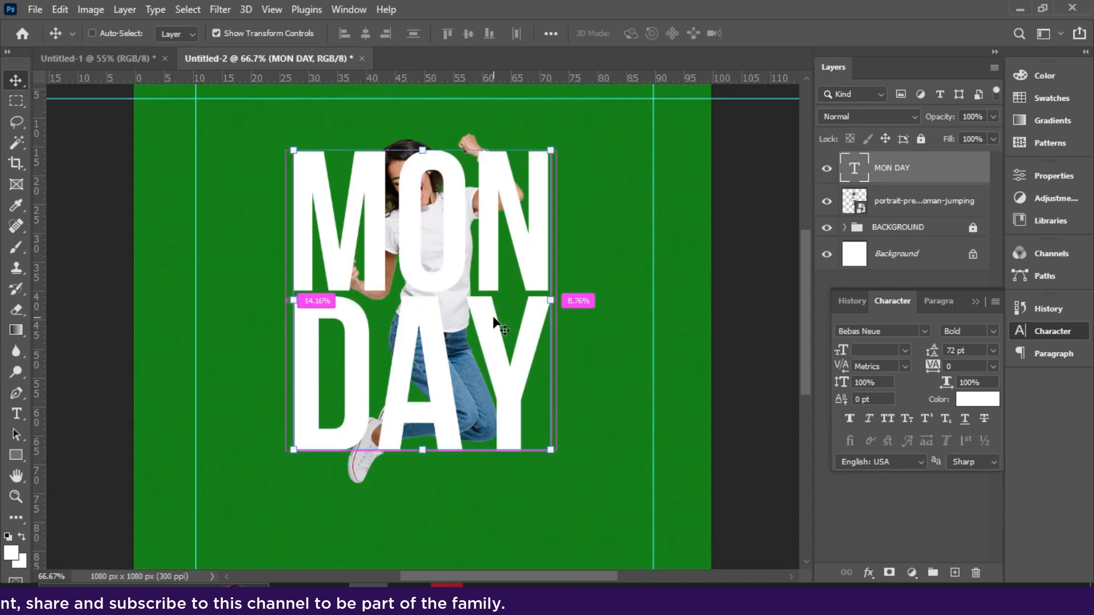
# - Duplicate the MON DAY text layer and move the original below the jumping woman's layer, just above the BACKGROUND group
pyautogui.hotkey('ctrl', 'j')
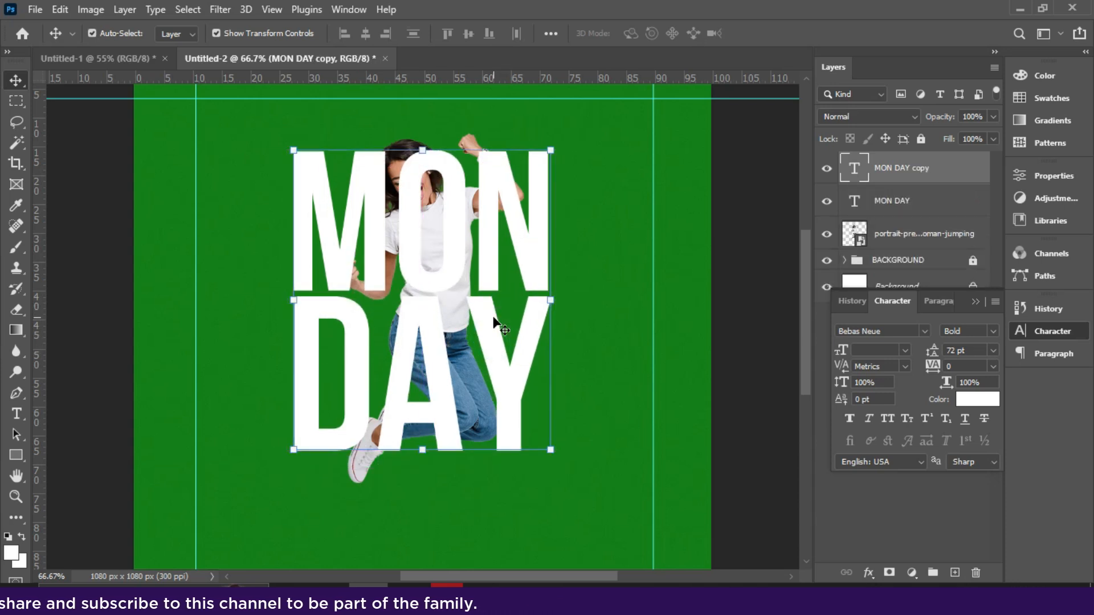
pyautogui.click(975, 302)
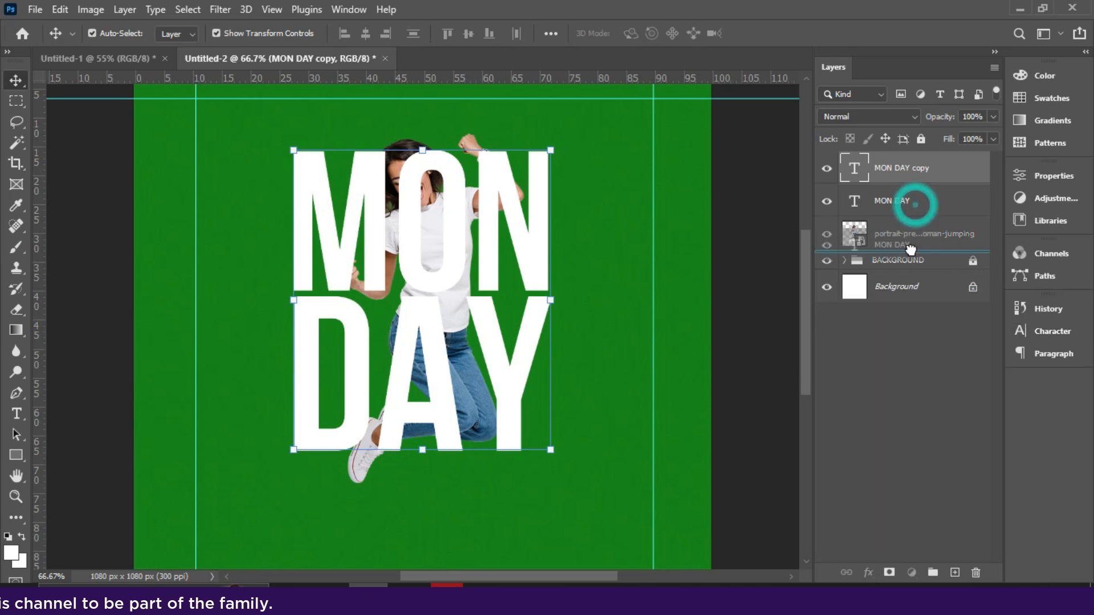
pyautogui.moveTo(911, 250); pyautogui.dragTo(914, 257)
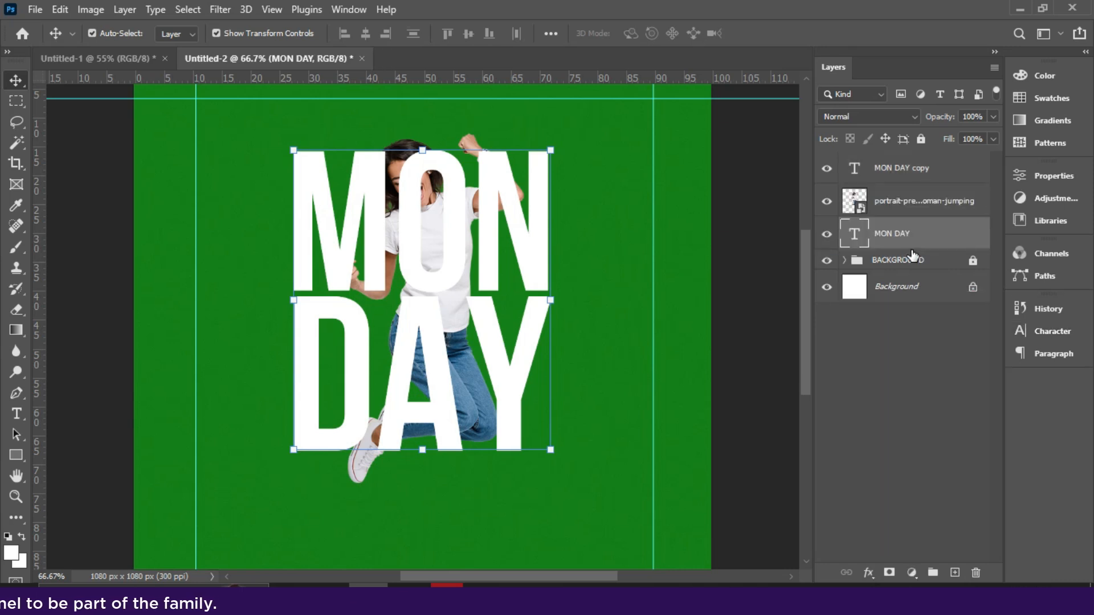
# - Reduce the fill of the MON DAY copy layer to 0%
pyautogui.click(898, 181)
pyautogui.click(992, 139)
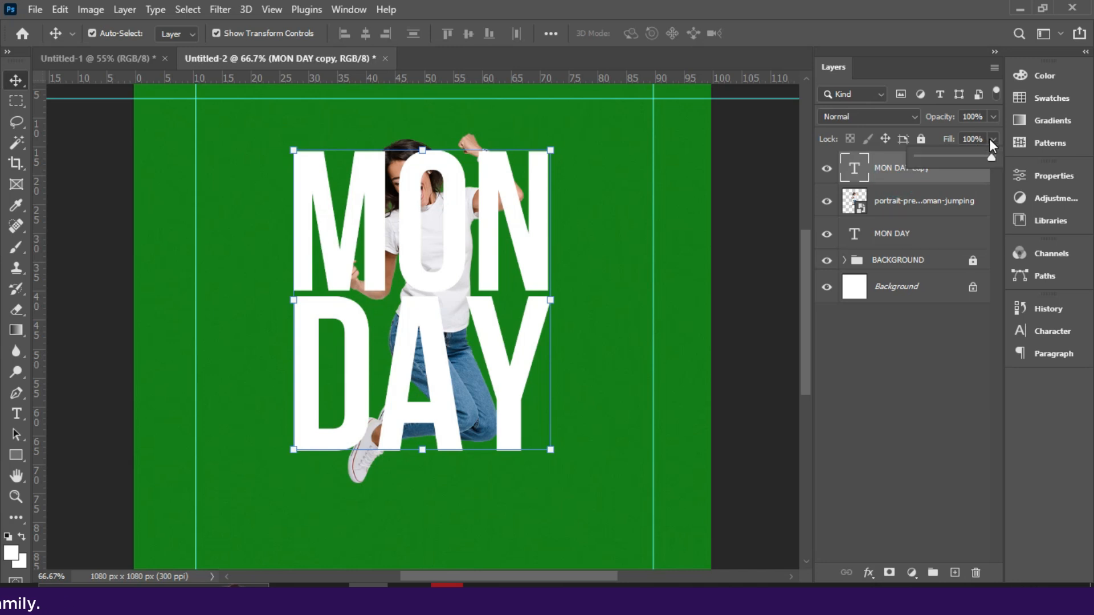
pyautogui.moveTo(992, 159); pyautogui.dragTo(914, 160)
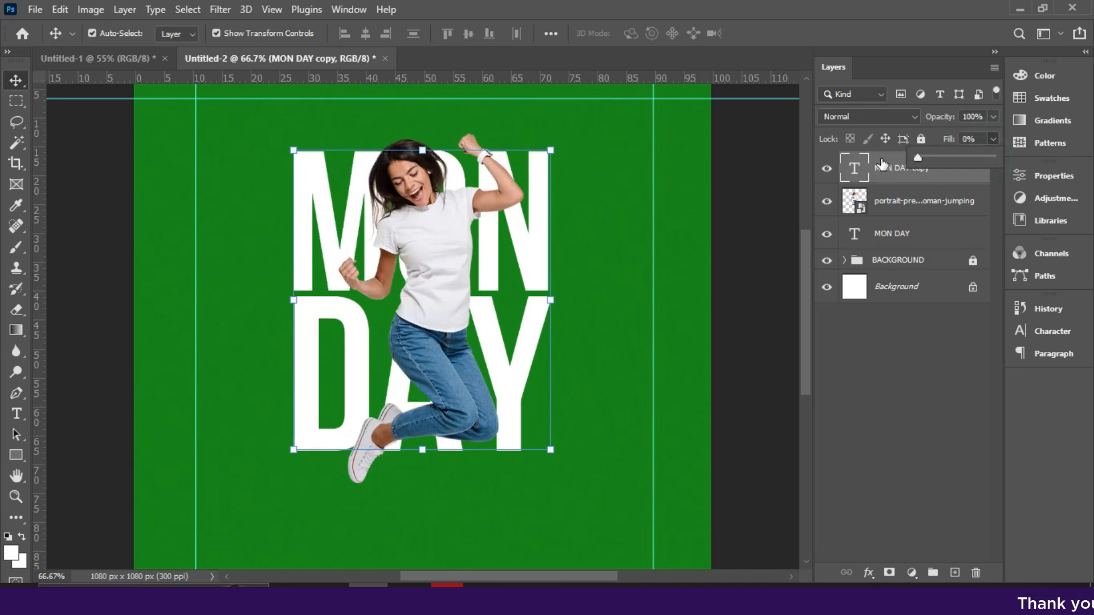
pyautogui.click(882, 186)
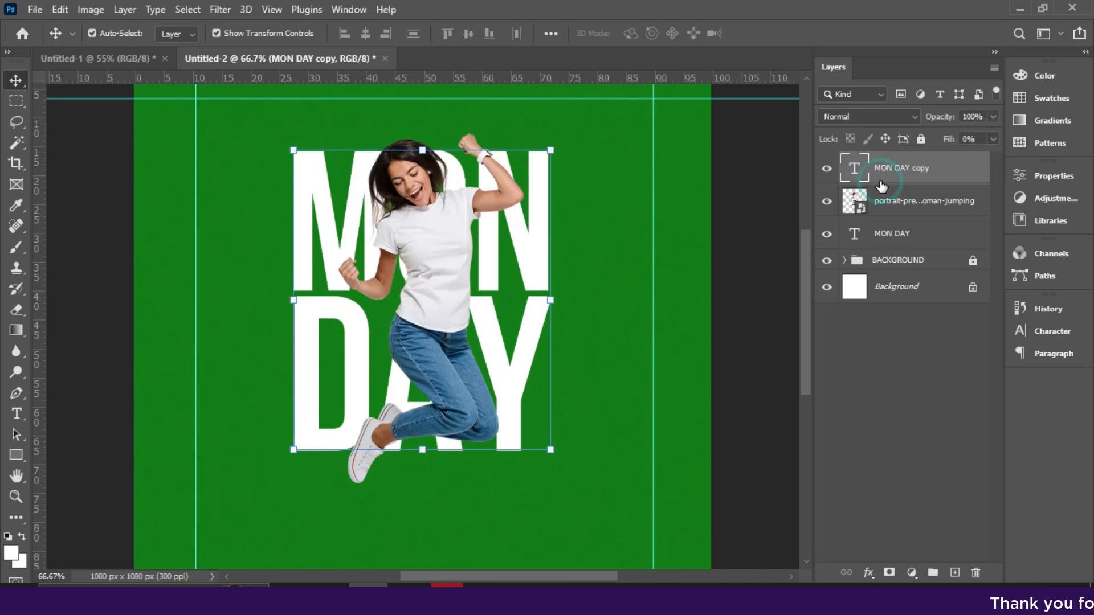
# - Add a 1 px white inside Stroke at 100% opacity to the MON DAY copy layer
pyautogui.click(867, 573)
pyautogui.click(884, 457)
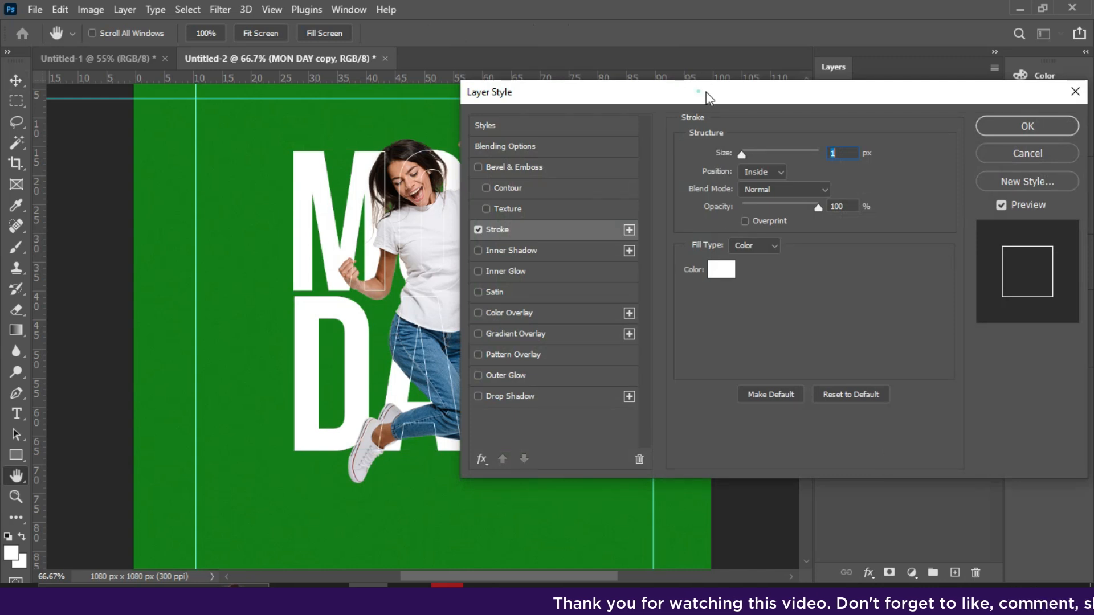
pyautogui.moveTo(699, 91); pyautogui.dragTo(946, 100)
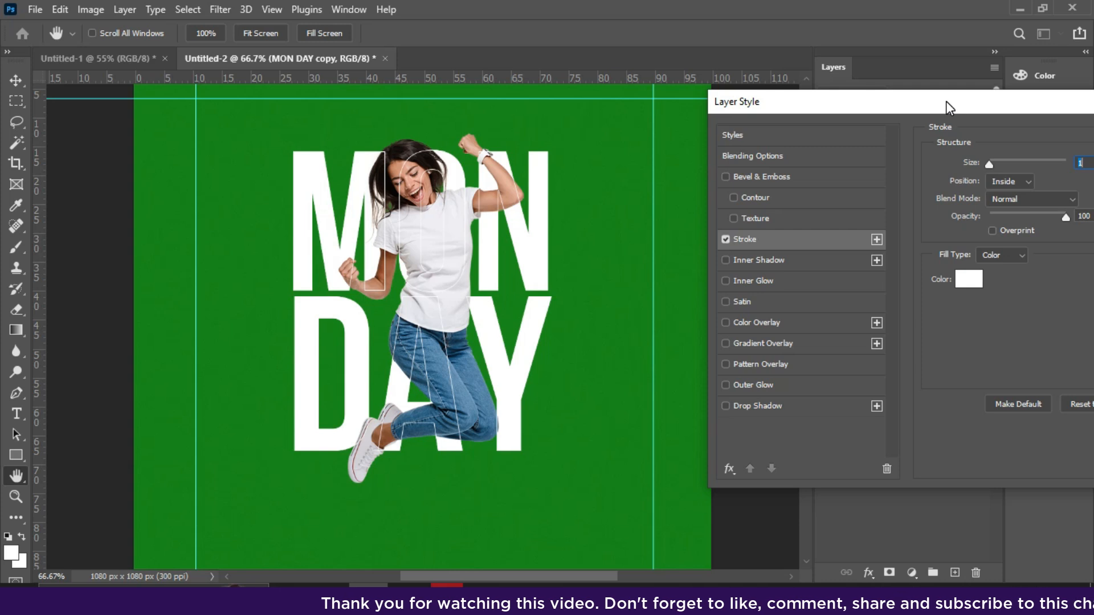
pyautogui.moveTo(944, 105); pyautogui.dragTo(756, 66)
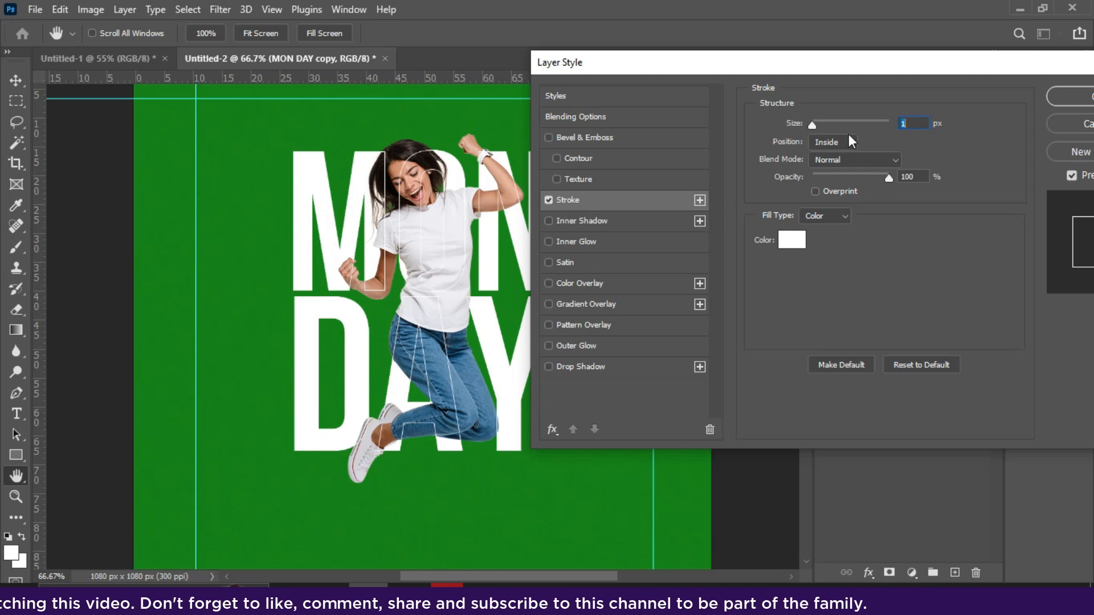
pyautogui.click(791, 241)
pyautogui.moveTo(784, 274); pyautogui.dragTo(590, 138)
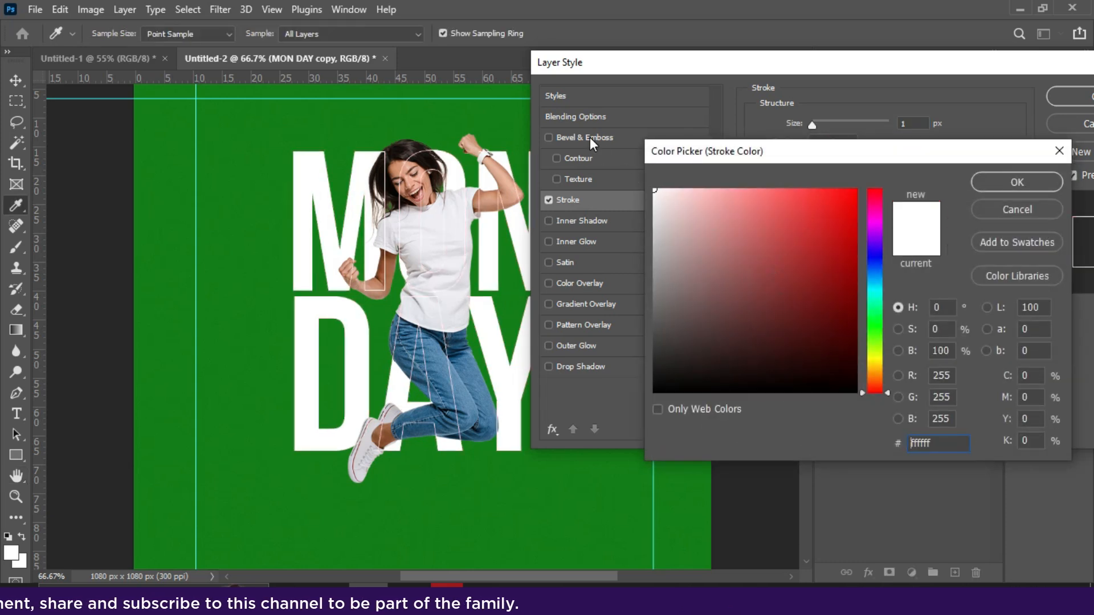
pyautogui.press('Return')
pyautogui.moveTo(979, 68); pyautogui.dragTo(945, 73)
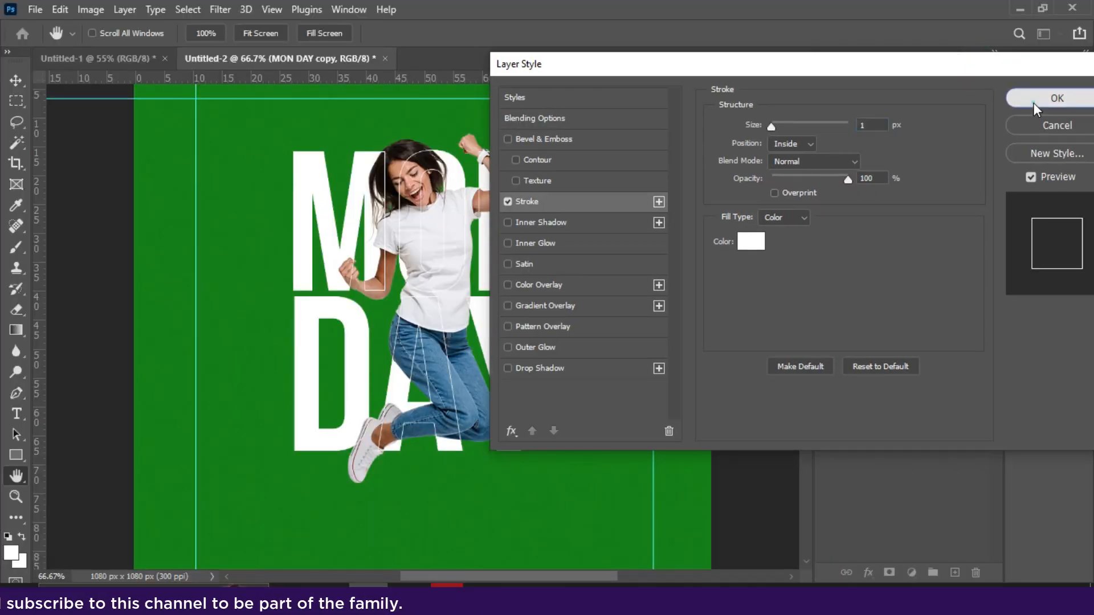
pyautogui.click(1033, 103)
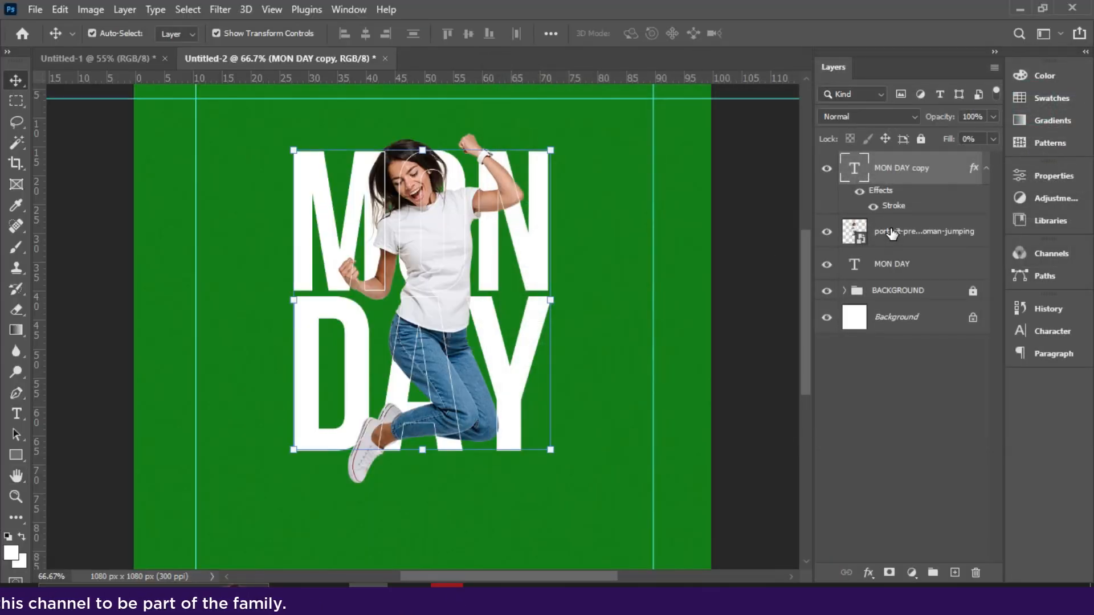
# - Group both MON DAY text layers with the portrait layer and lock the group completely
pyautogui.keyDown('shift'); pyautogui.click(893, 263); pyautogui.keyUp('shift')
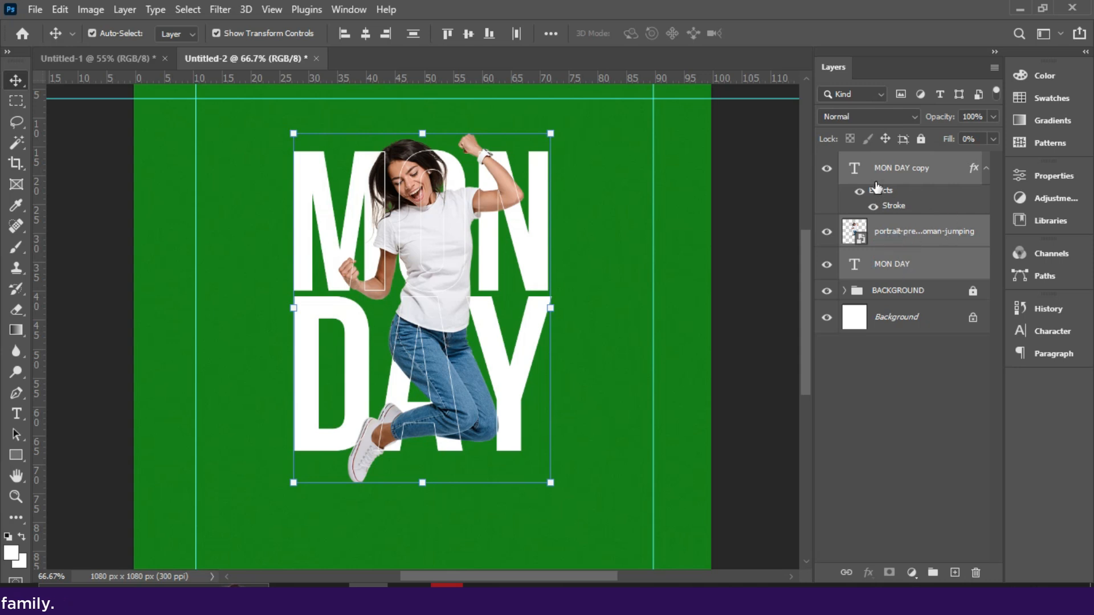
pyautogui.hotkey('ctrl', 'g')
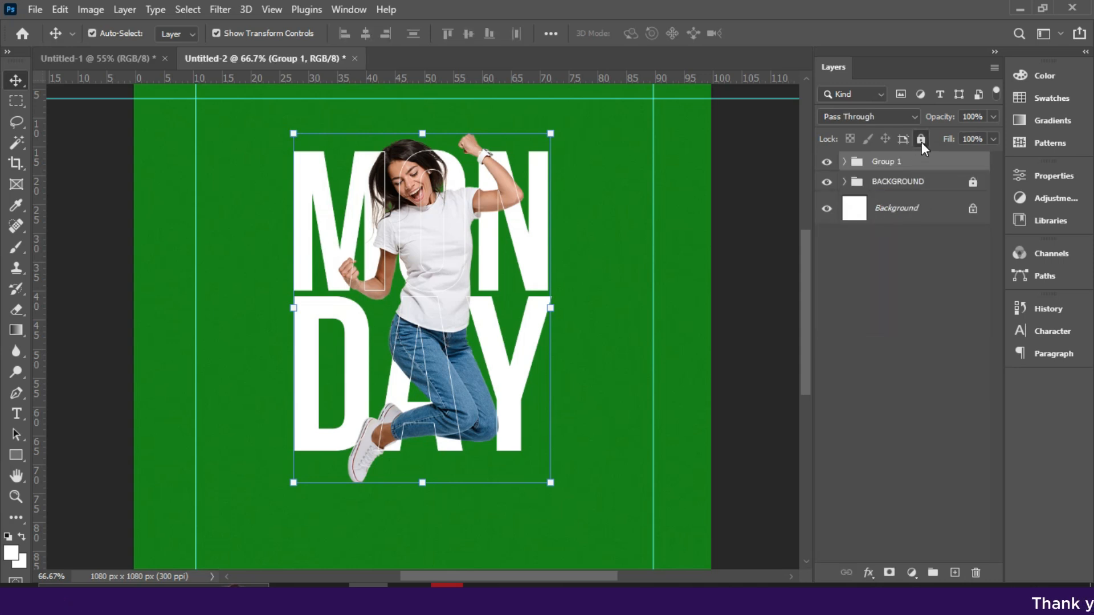
pyautogui.click(921, 139)
pyautogui.scroll(-3, 524, 358)
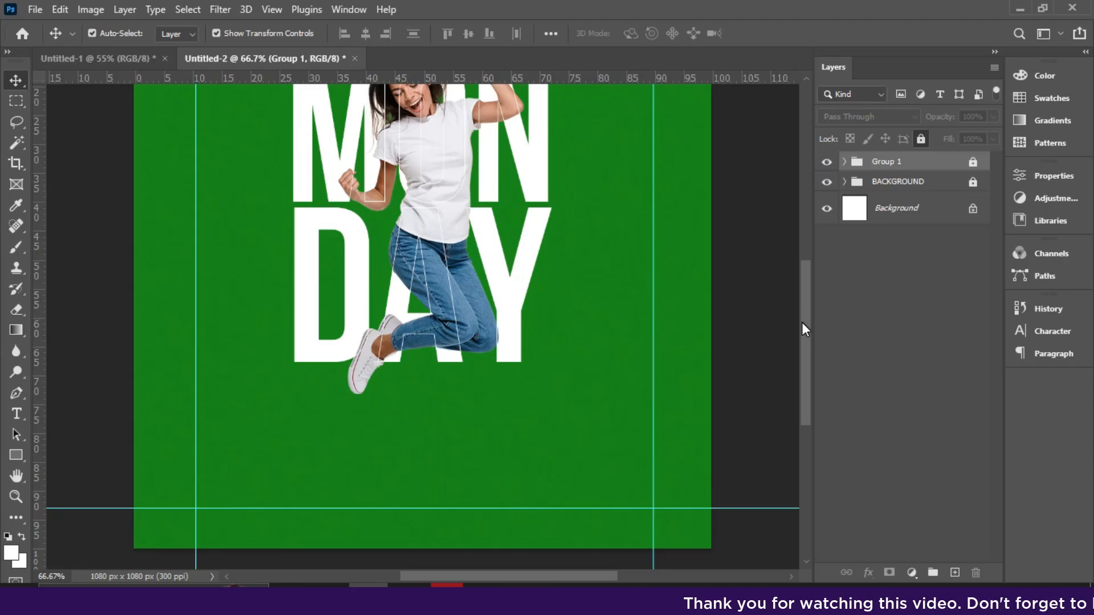
pyautogui.scroll(3, 786, 285)
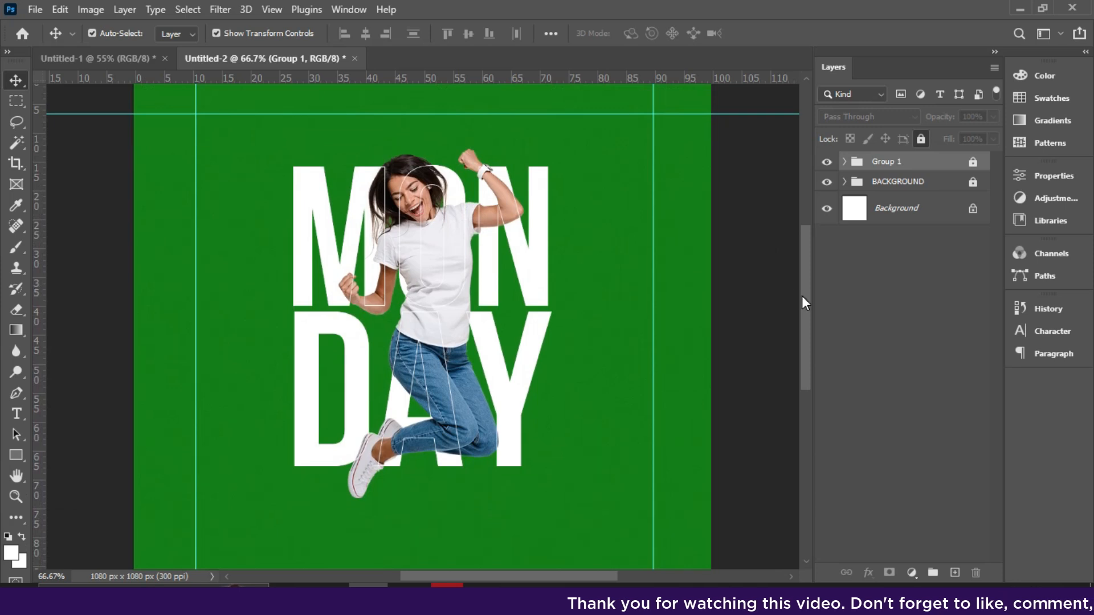
pyautogui.moveTo(801, 296); pyautogui.dragTo(801, 309)
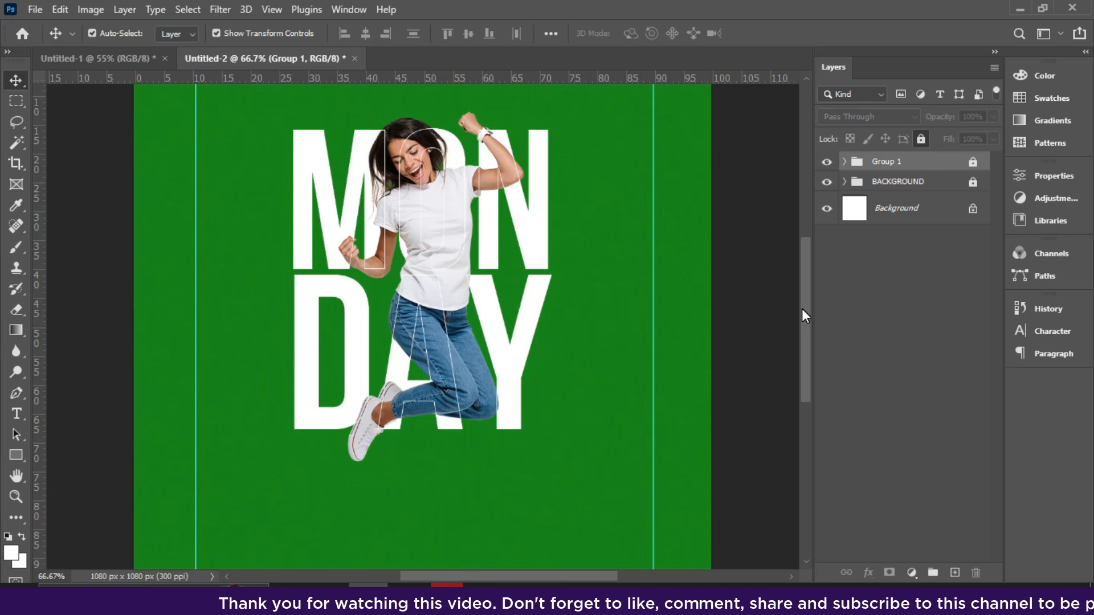
pyautogui.moveTo(803, 321); pyautogui.dragTo(799, 333)
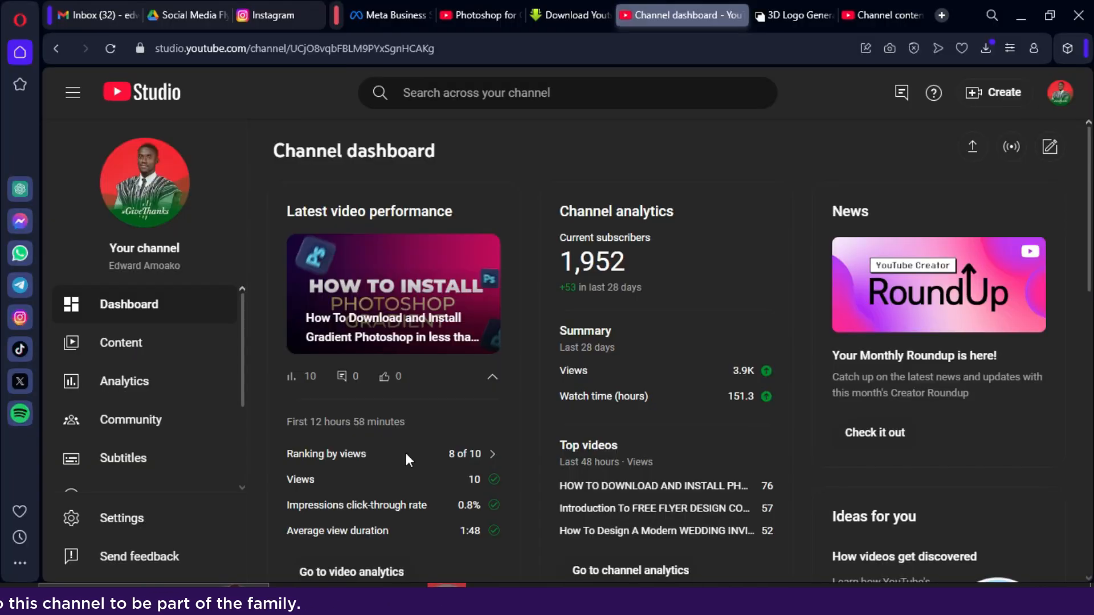
# - Switch to ChatGPT in the browser and select the quote "Start where you are. Use what you have. Do what you can."
pyautogui.click(19, 190)
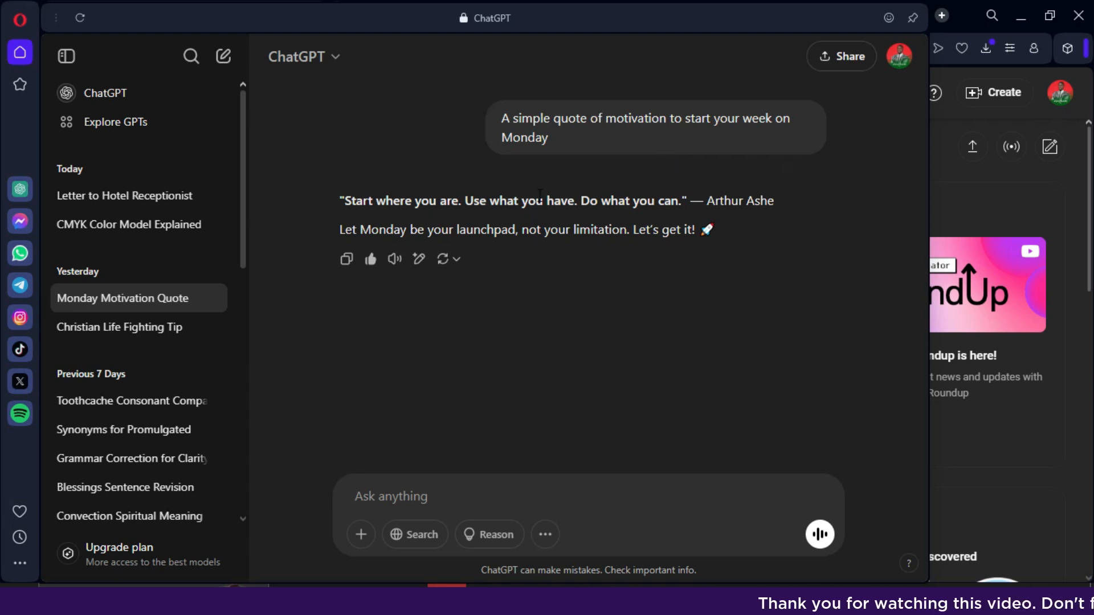
pyautogui.moveTo(336, 201); pyautogui.dragTo(625, 203)
pyautogui.moveTo(548, 203); pyautogui.dragTo(805, 193)
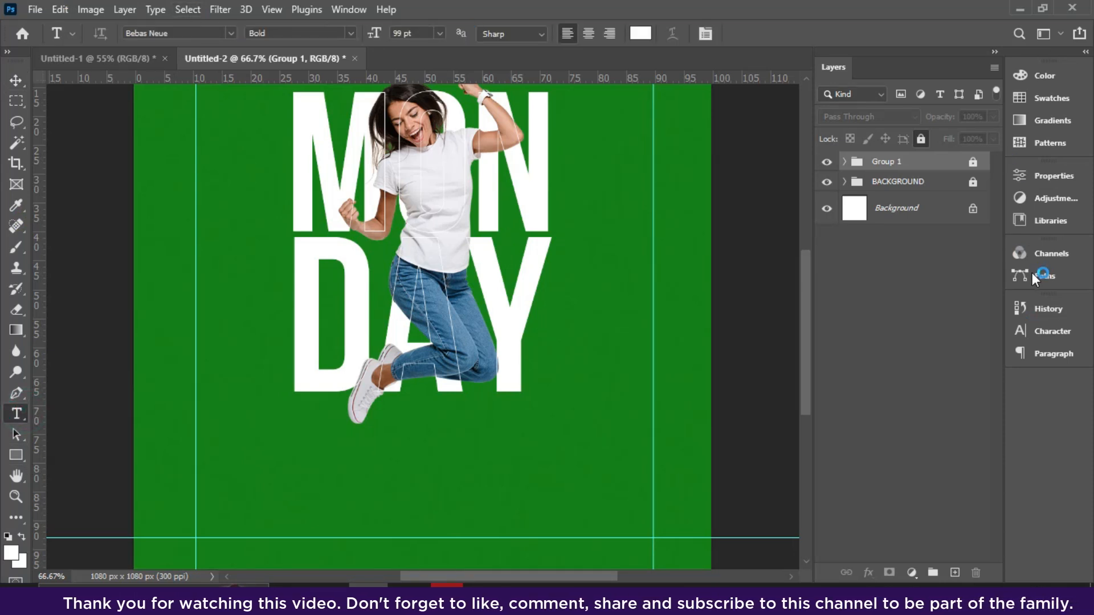
# - Back in Photoshop, set the leading for new text to Auto
pyautogui.click(1047, 337)
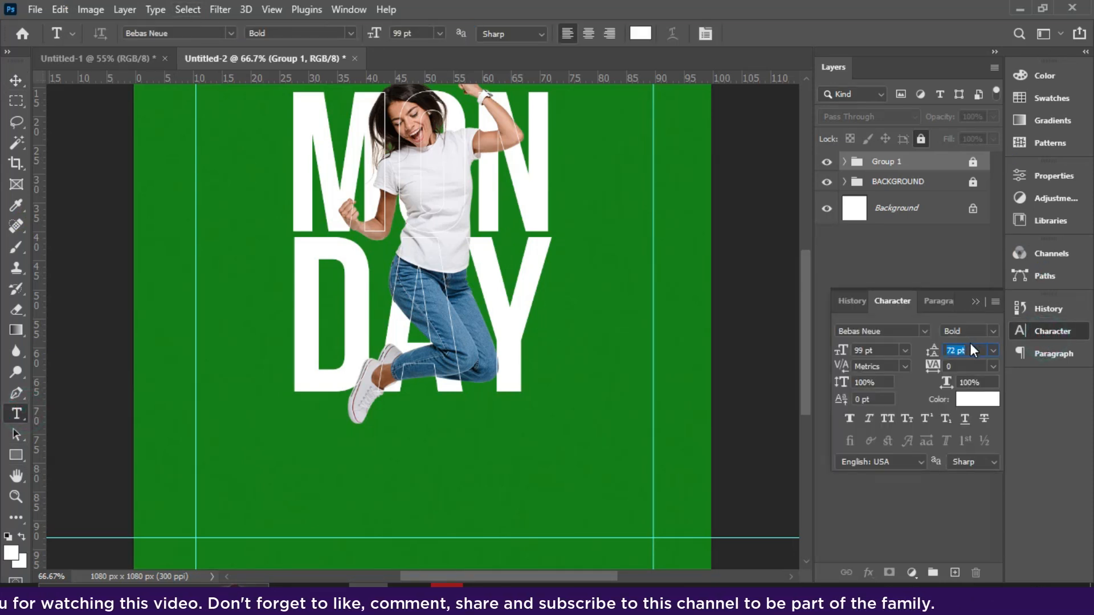
pyautogui.click(993, 350)
pyautogui.click(969, 365)
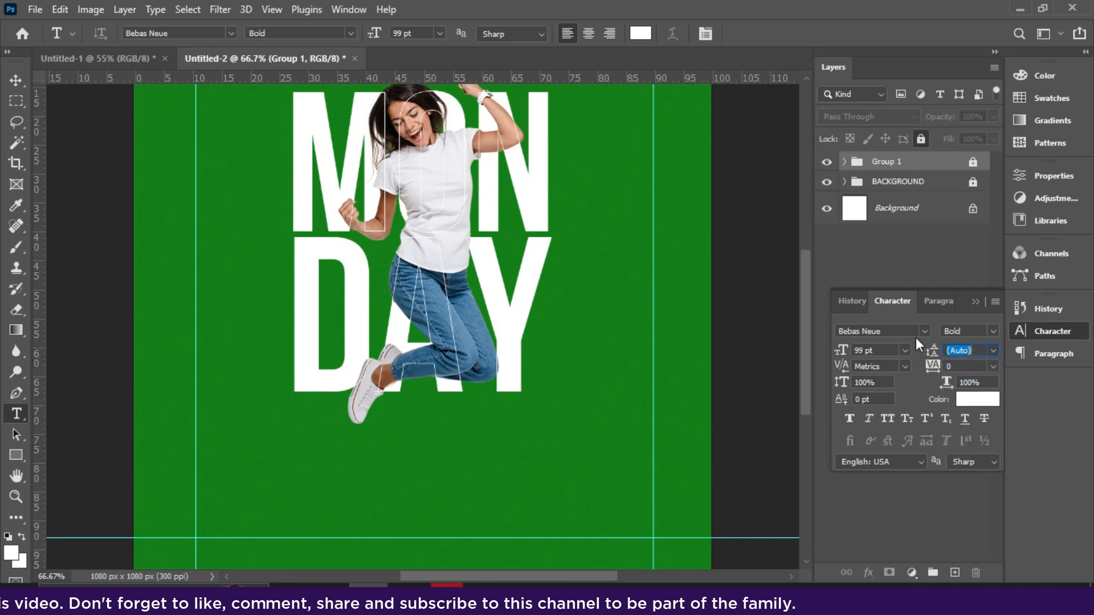
# - Set the font for new text to Montserrat in the Medium style
pyautogui.click(924, 332)
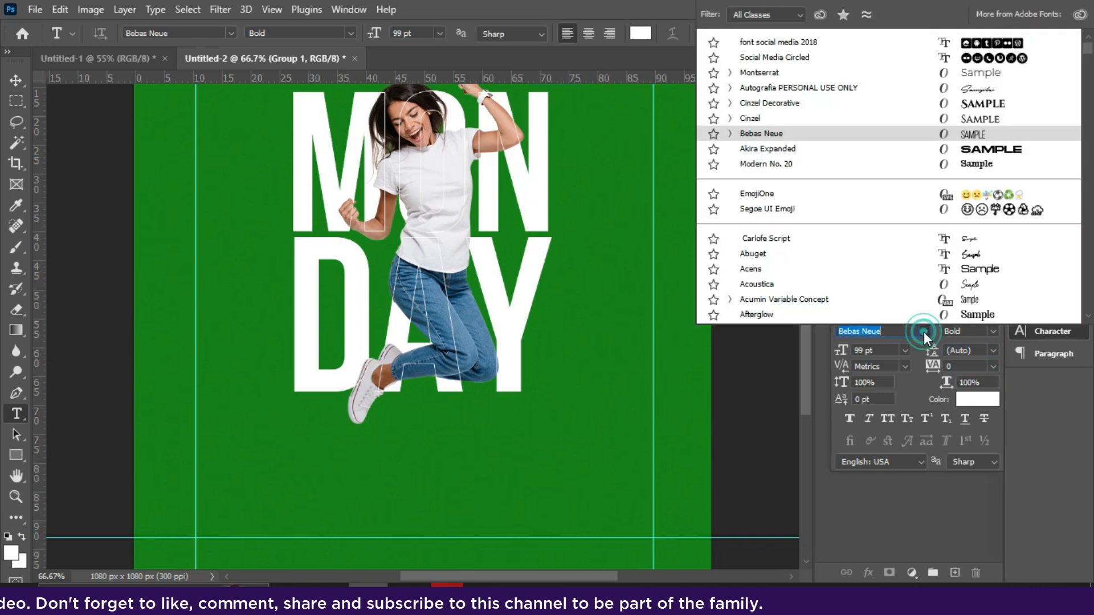
pyautogui.click(784, 73)
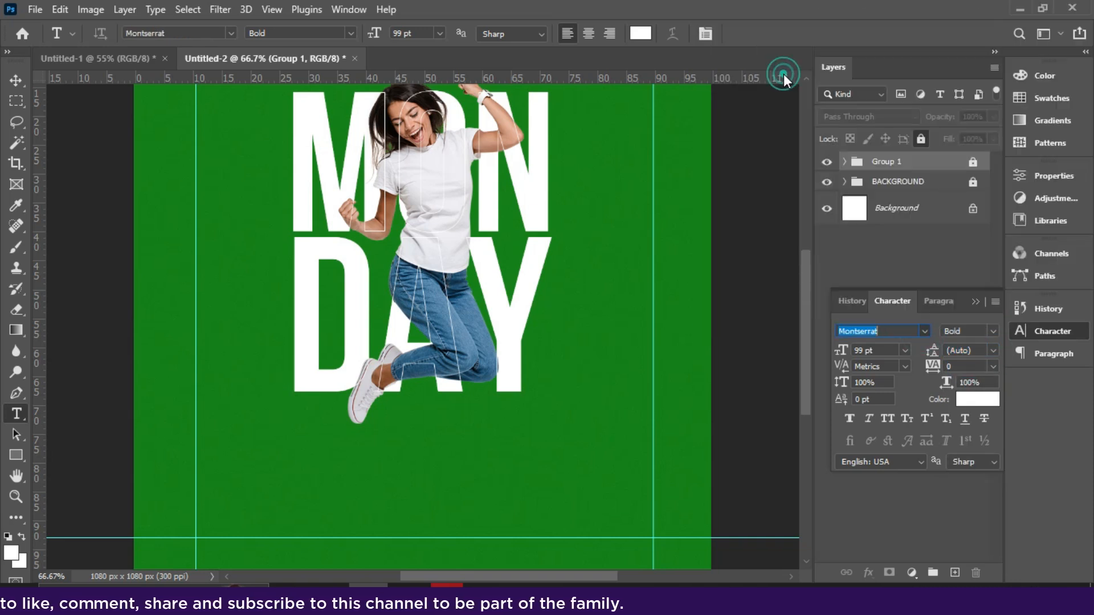
pyautogui.click(993, 330)
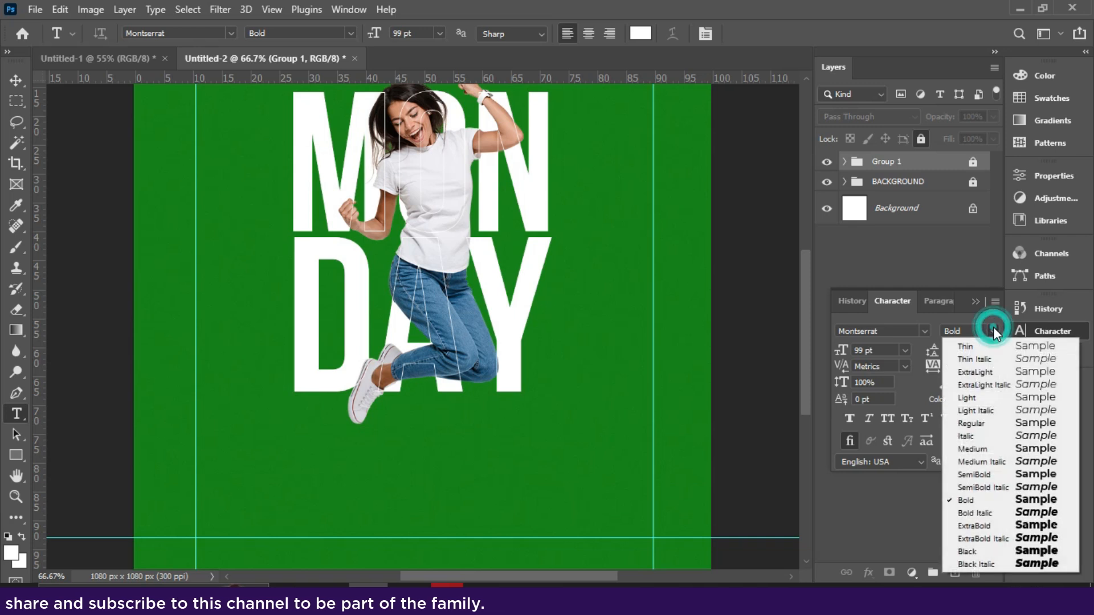
pyautogui.click(971, 449)
# - Start a new text line on the green area below the woman's shoe and set its font size to 7 pt
pyautogui.click(296, 451)
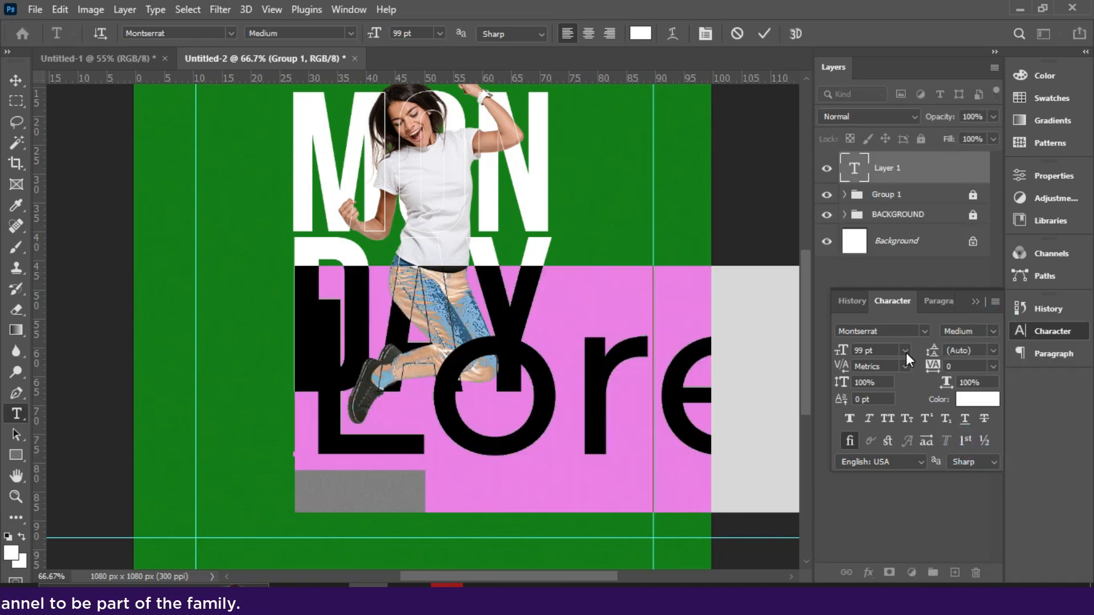
pyautogui.click(906, 351)
pyautogui.click(876, 361)
pyautogui.click(905, 349)
pyautogui.click(876, 386)
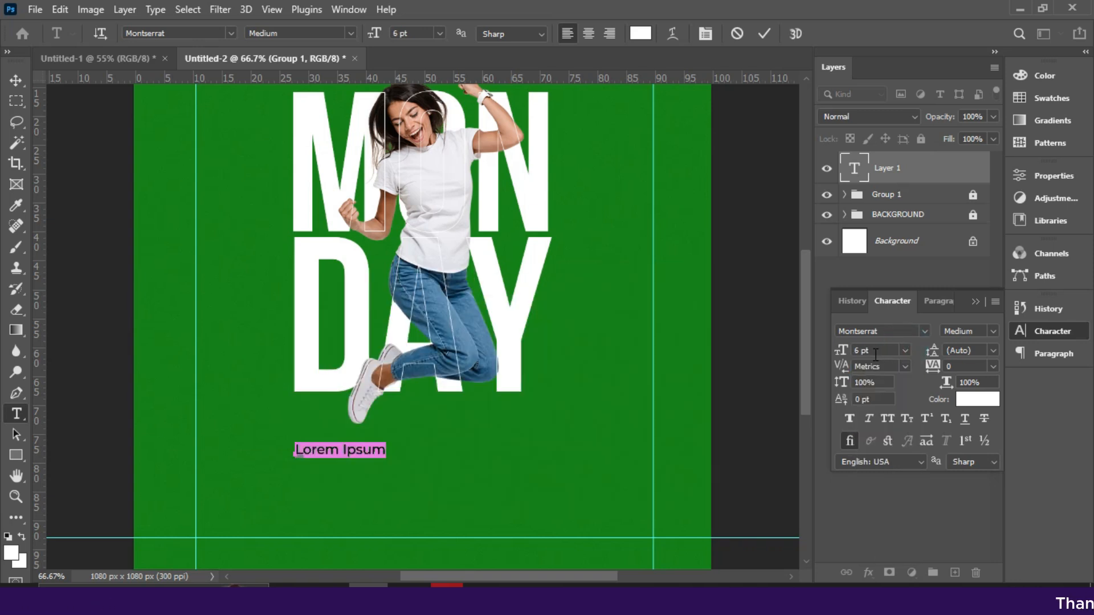
pyautogui.click(876, 351)
pyautogui.write('7')
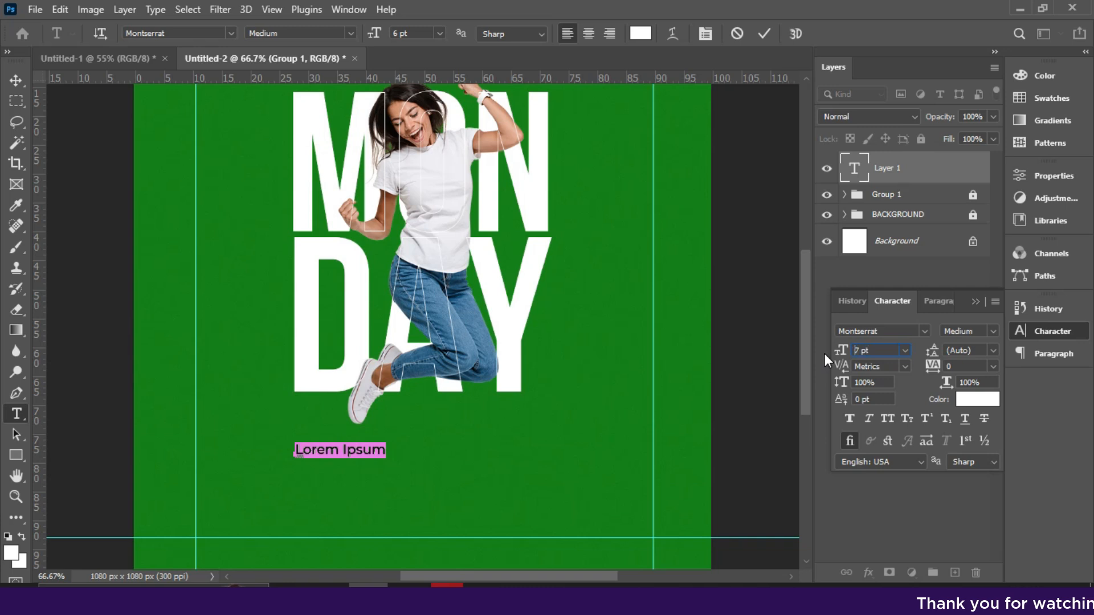
pyautogui.press('Return')
# - Paste the copied quote into the text line and break it before "Do what you can."
pyautogui.hotkey('ctrl', 'v')
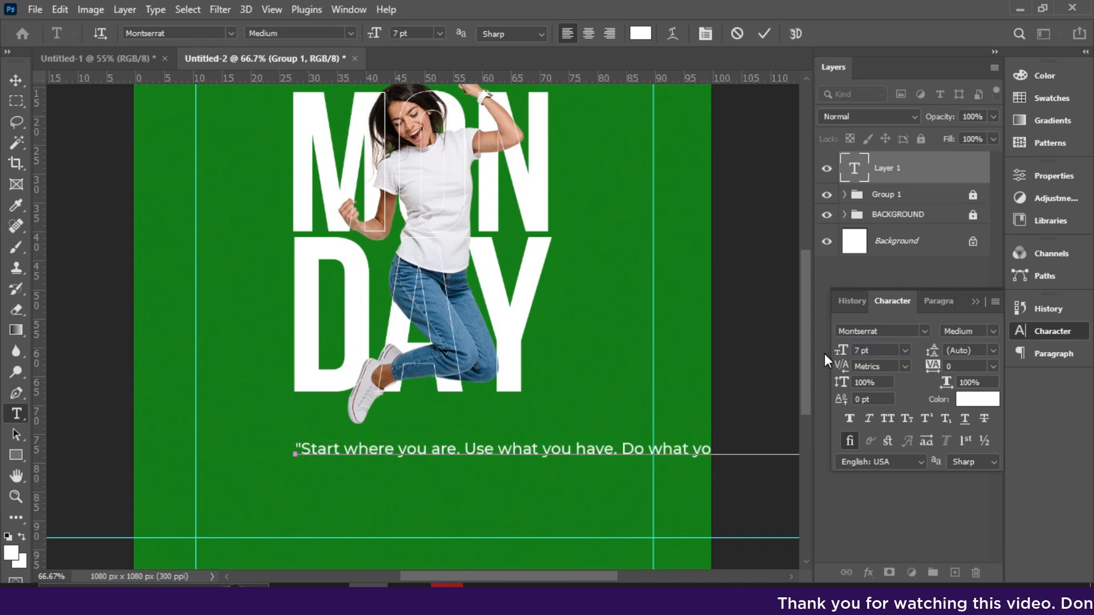
pyautogui.click(618, 450)
pyautogui.press('Return')
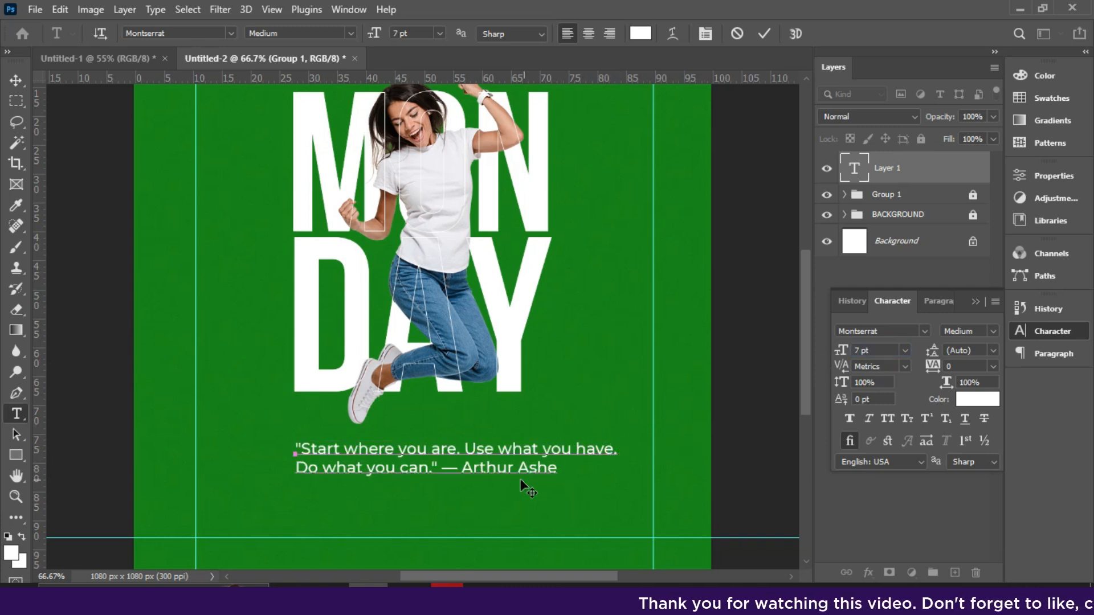
# - Center-align the whole quote text and commit the text edit
pyautogui.hotkey('ctrl', 'a')
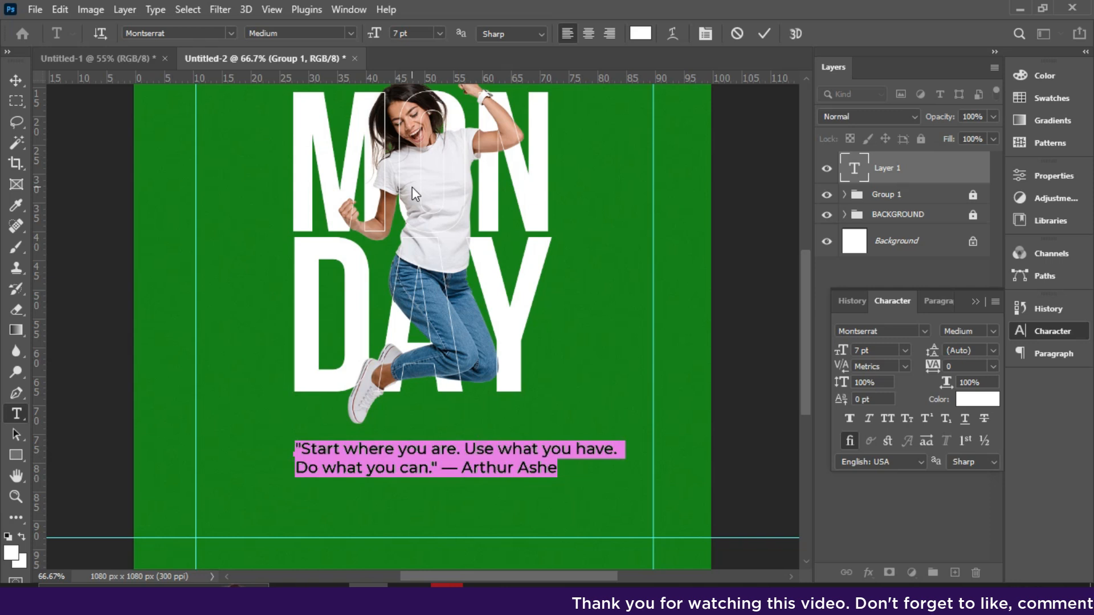
pyautogui.click(586, 33)
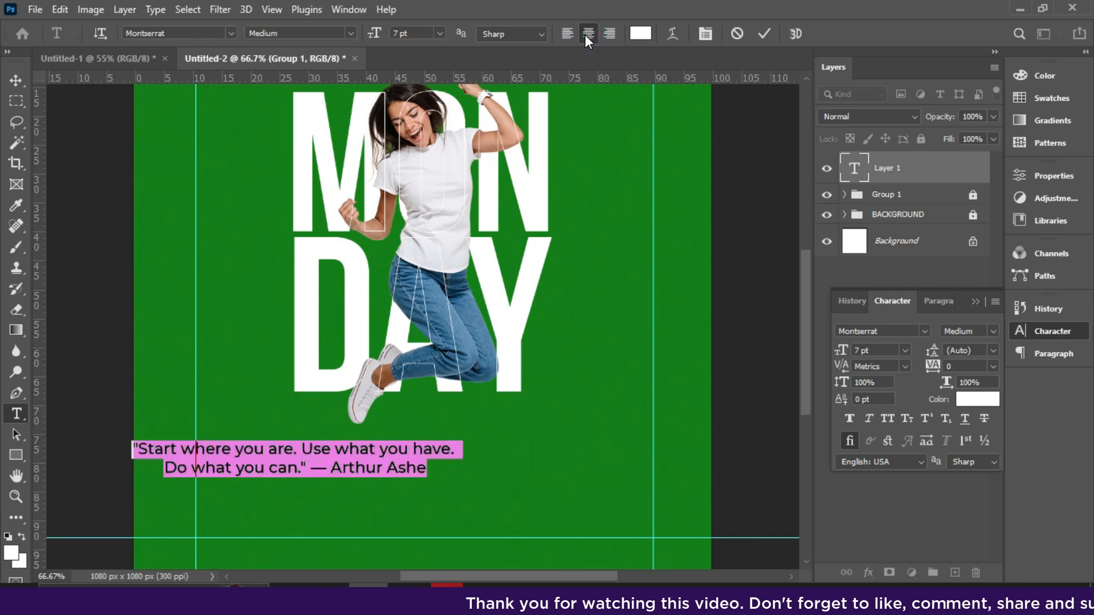
pyautogui.click(413, 463)
pyautogui.click(378, 464)
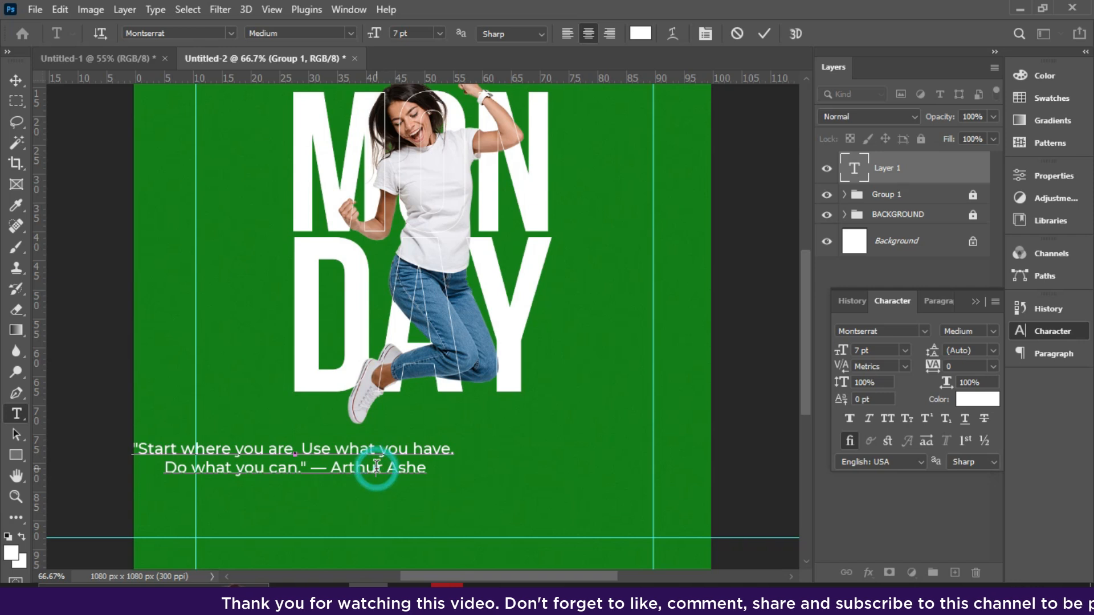
pyautogui.hotkey('ctrl', 'a')
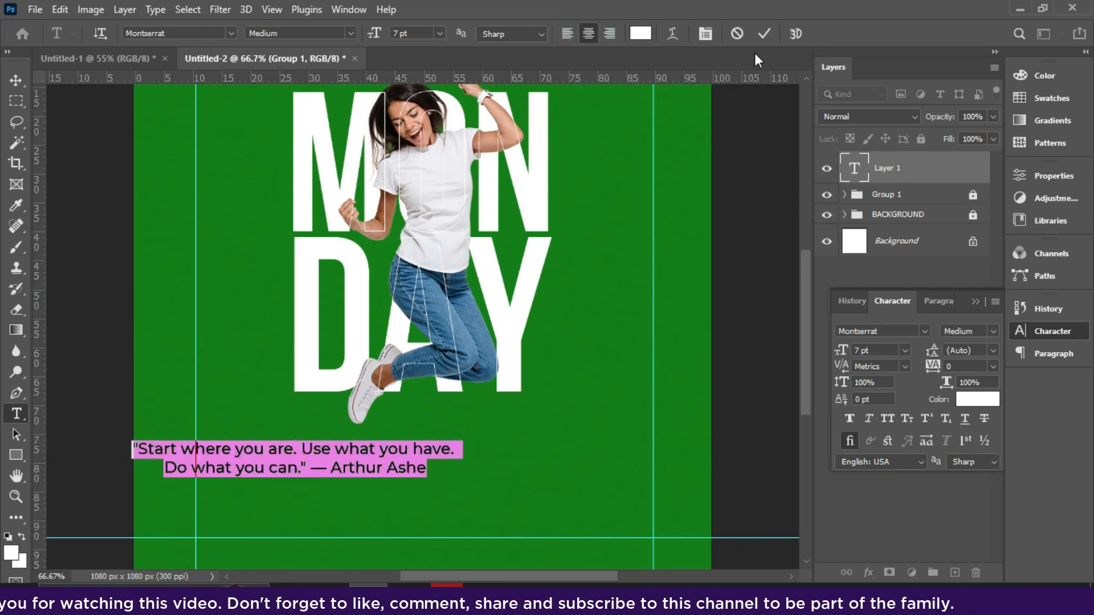
pyautogui.click(764, 39)
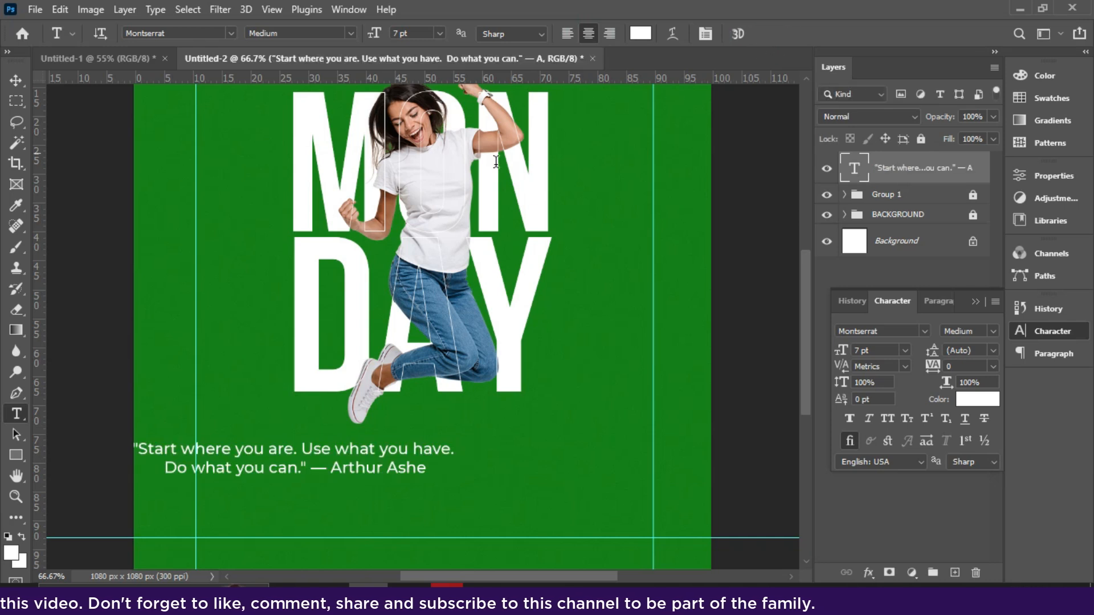
# - Move the quote beneath the word DAY and scale it down to about 6.43 pt
pyautogui.click(16, 79)
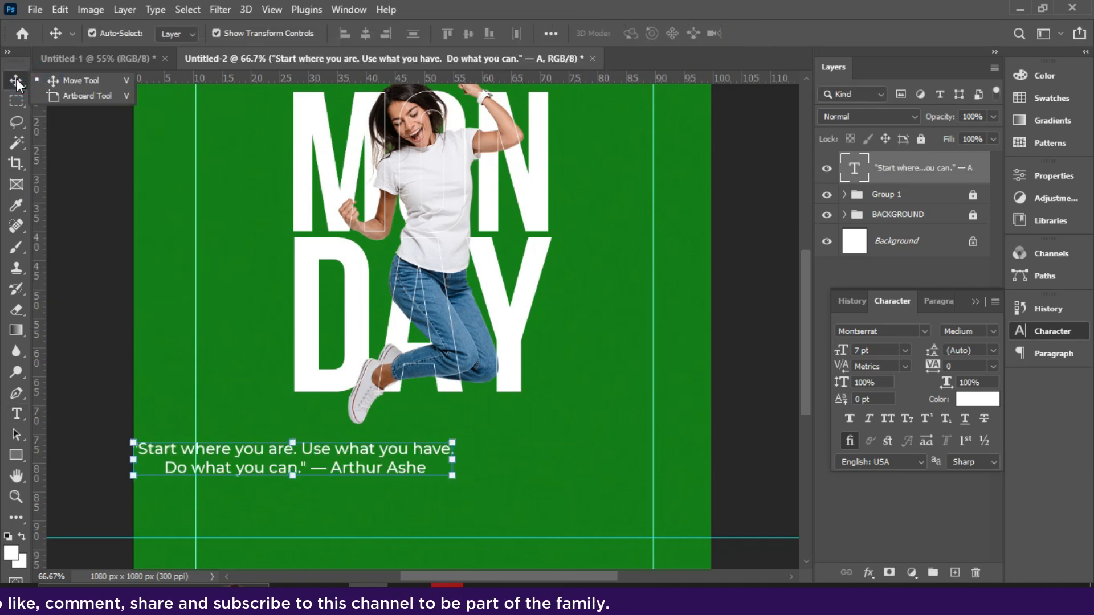
pyautogui.click(66, 81)
pyautogui.moveTo(330, 467); pyautogui.dragTo(463, 453)
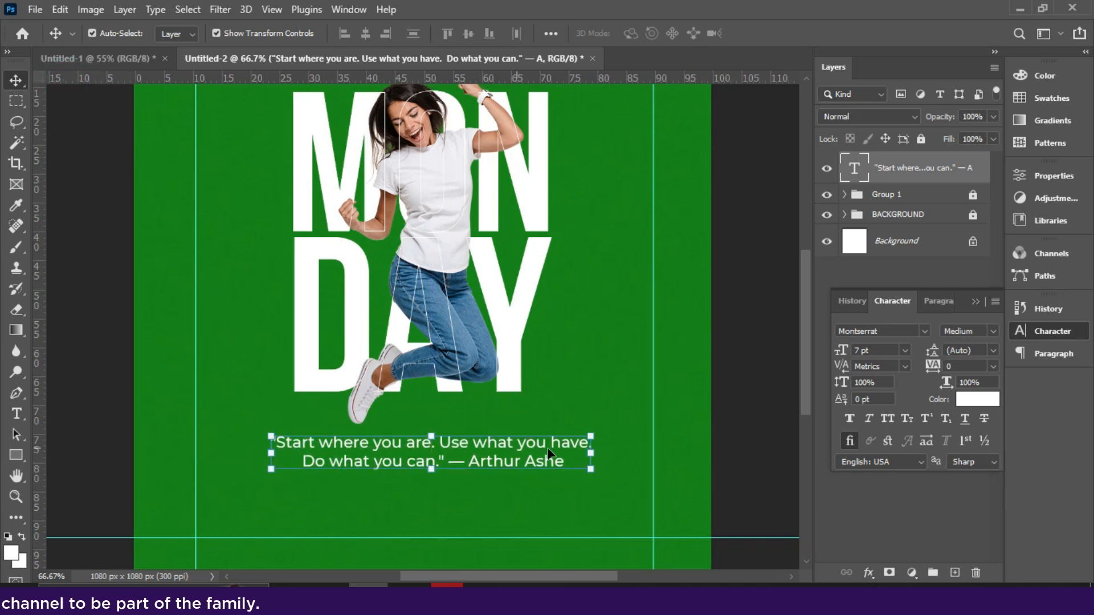
pyautogui.moveTo(589, 454); pyautogui.dragTo(569, 453)
pyautogui.moveTo(531, 443); pyautogui.dragTo(519, 449)
pyautogui.press('Return')
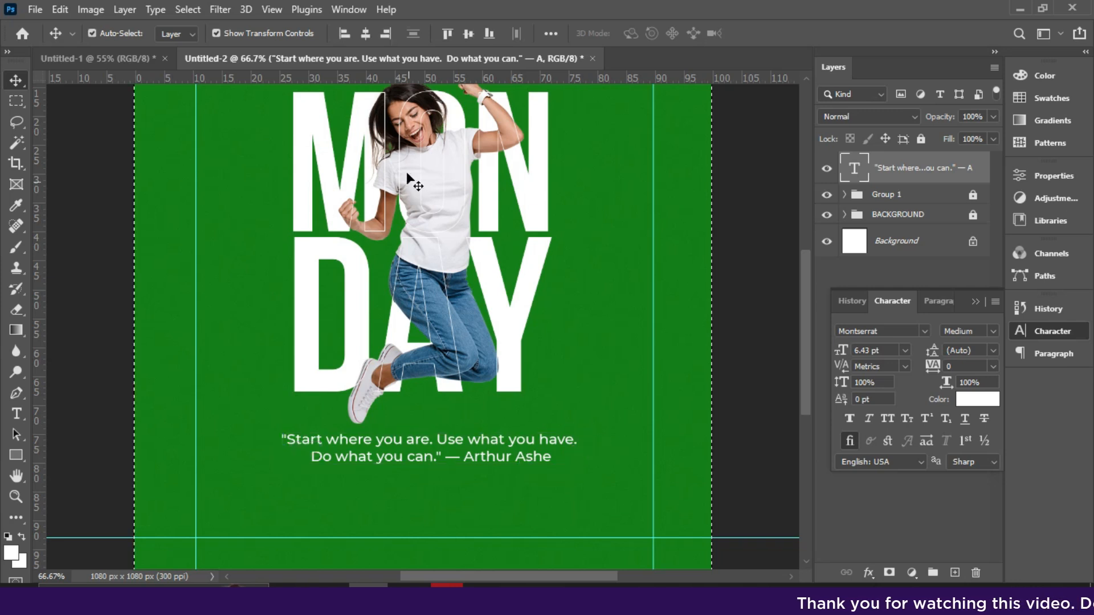
pyautogui.hotkey('ctrl', 'd')
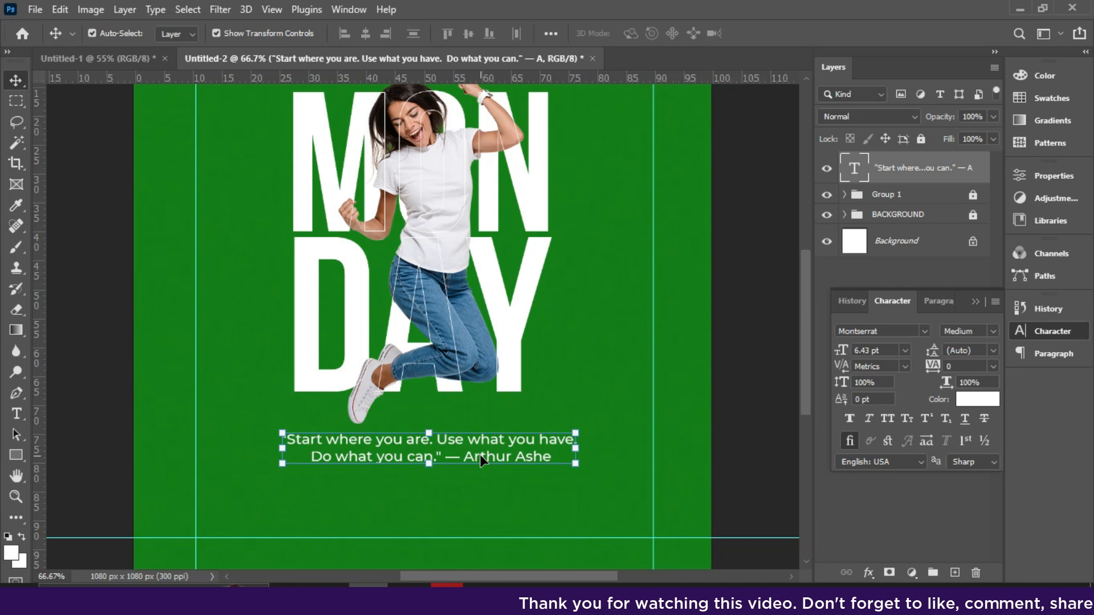
# - Rebreak the quote into three lines, with the second reading "have. Do what you can." and the author's name on the third
pyautogui.click(469, 456)
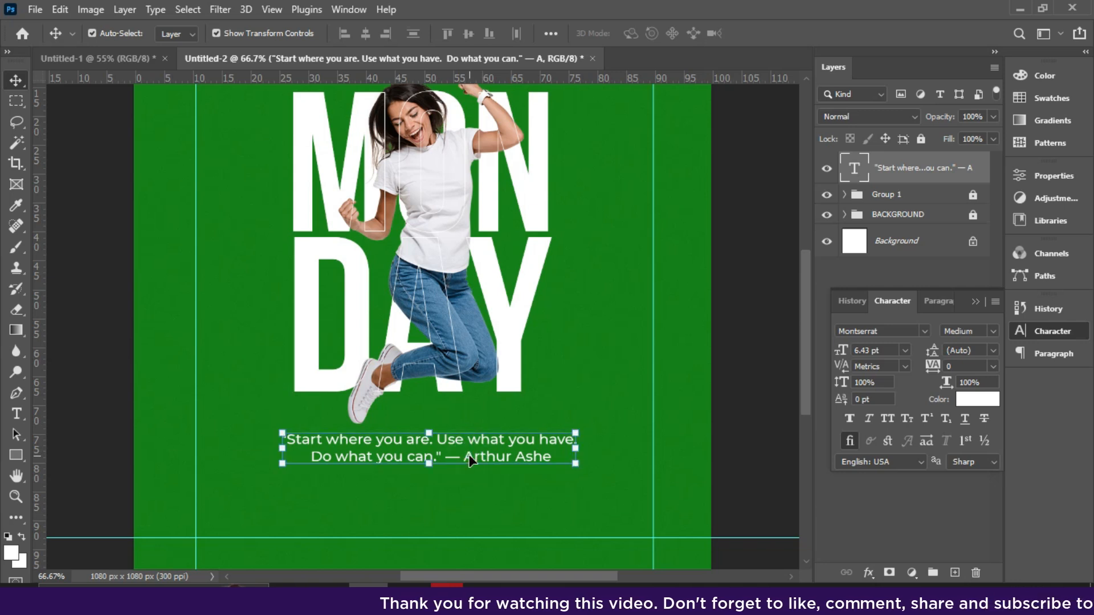
pyautogui.doubleClick(444, 456)
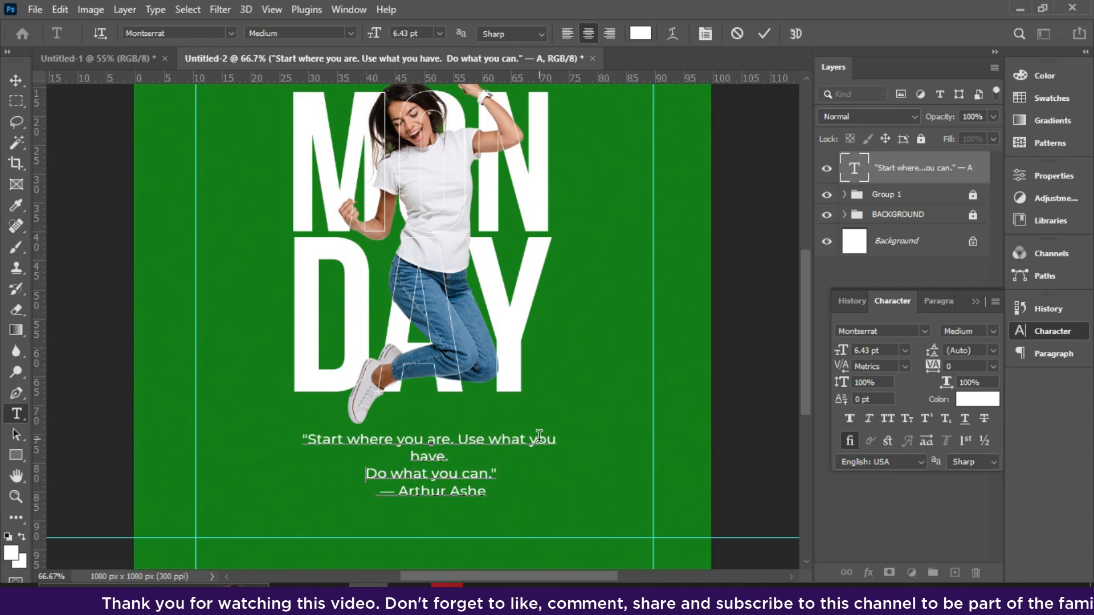
pyautogui.press('BackSpace')
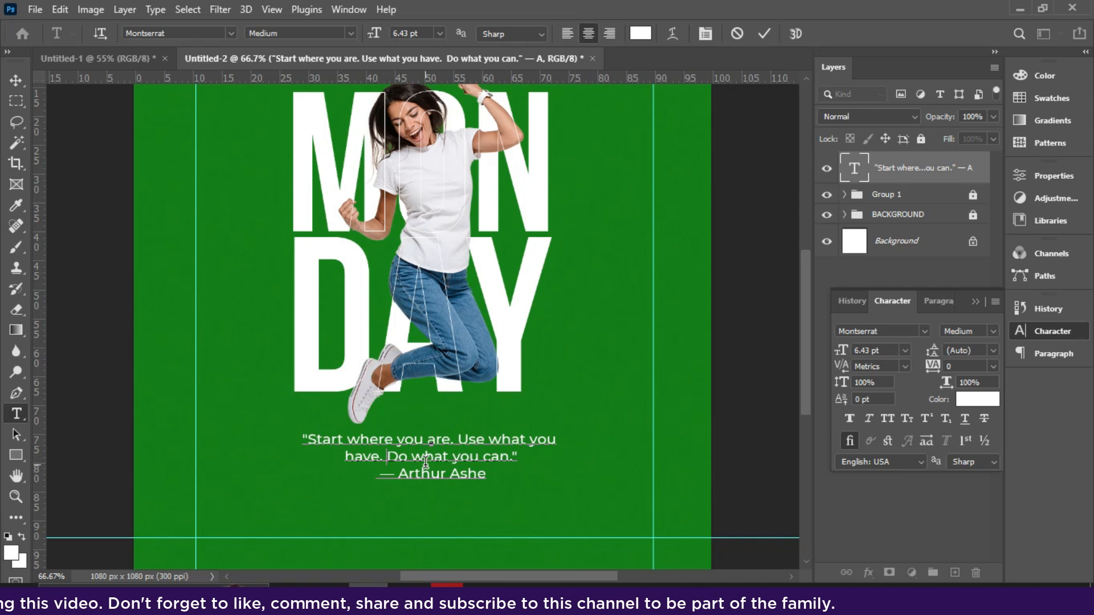
pyautogui.click(531, 439)
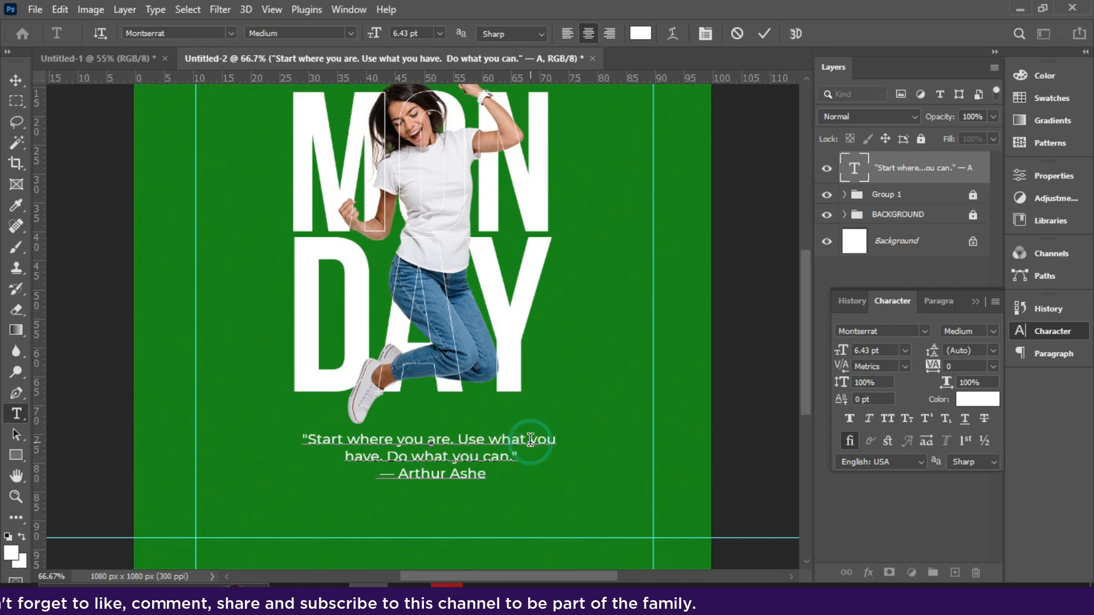
pyautogui.press('Return')
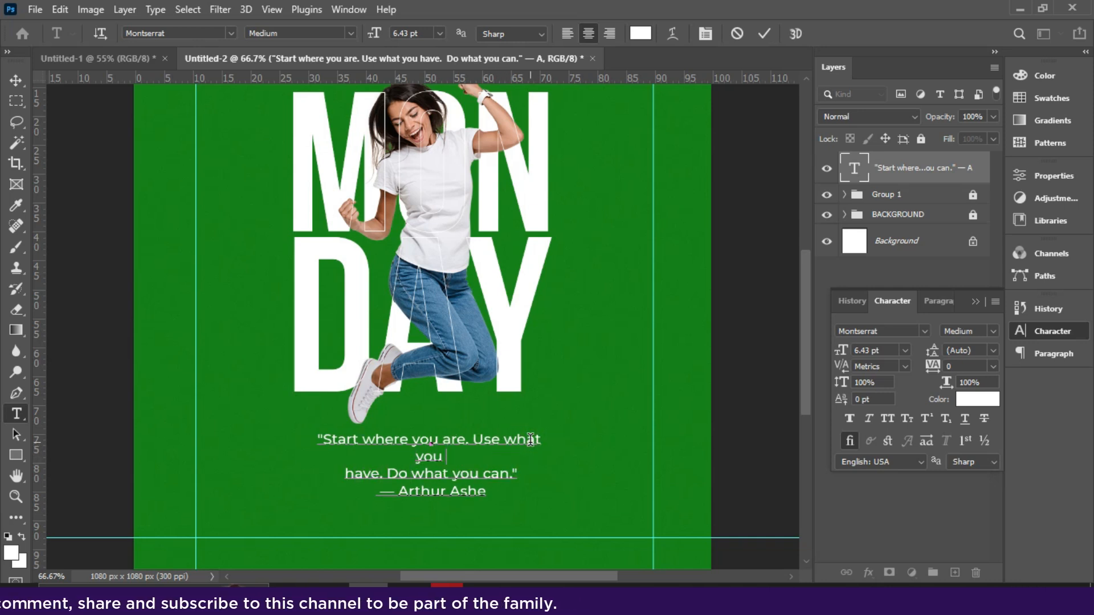
pyautogui.press('Delete')
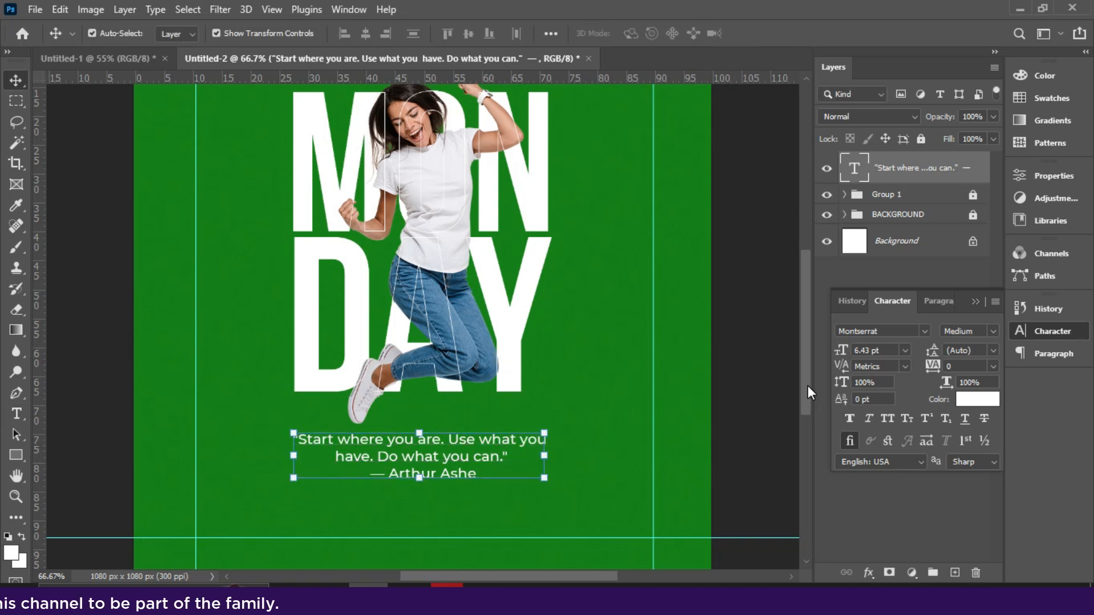
# - Draw a white rectangle about 473 by 68 px under the quote, matching the quote's width
pyautogui.moveTo(808, 385); pyautogui.dragTo(806, 406)
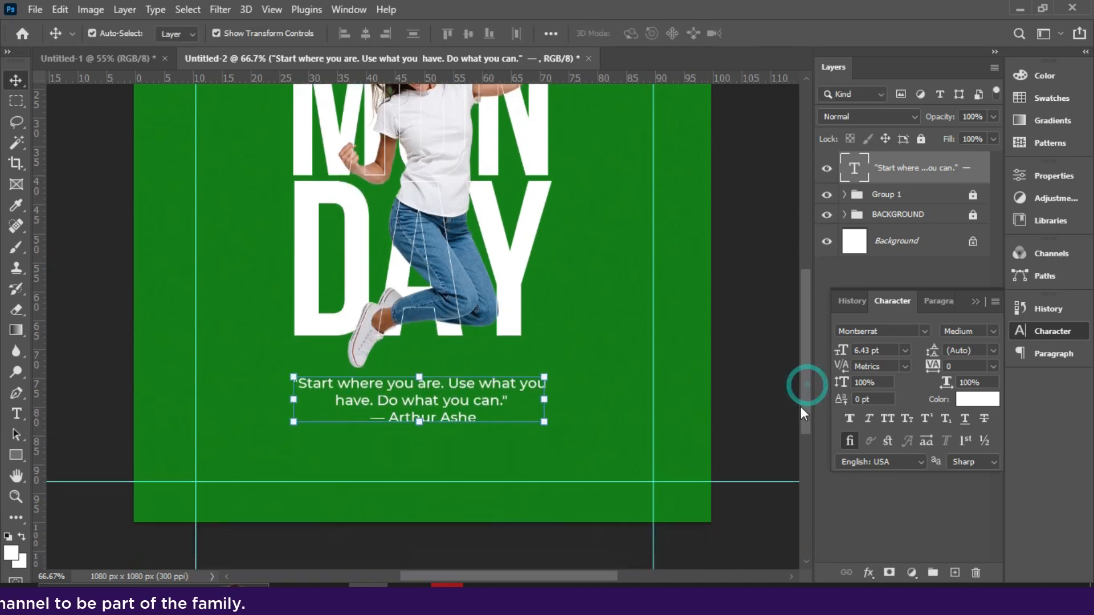
pyautogui.click(9, 454)
pyautogui.click(57, 456)
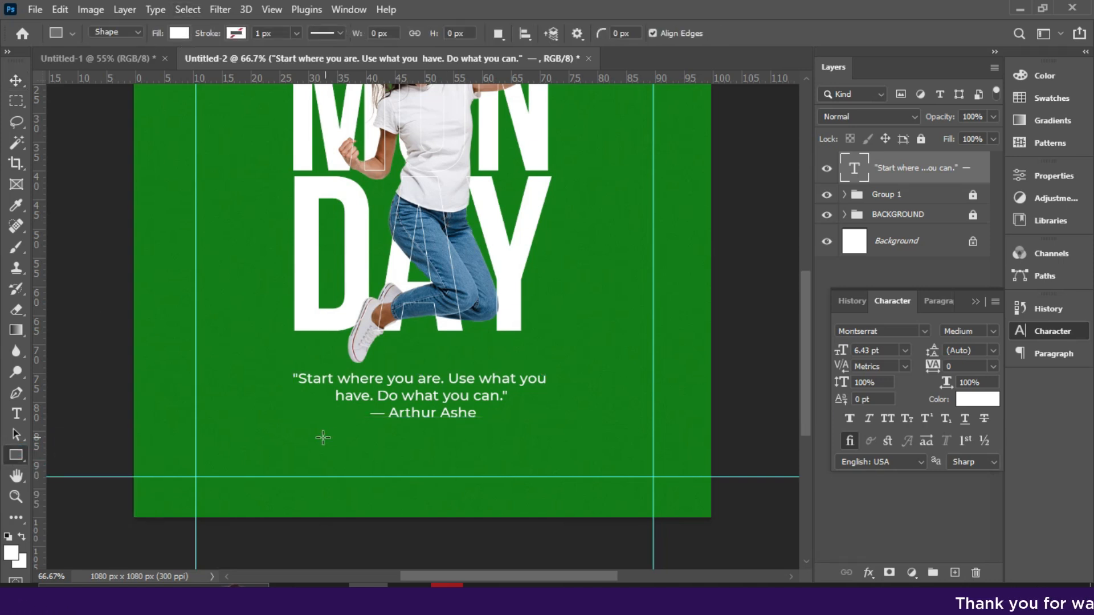
pyautogui.moveTo(293, 431); pyautogui.dragTo(543, 463)
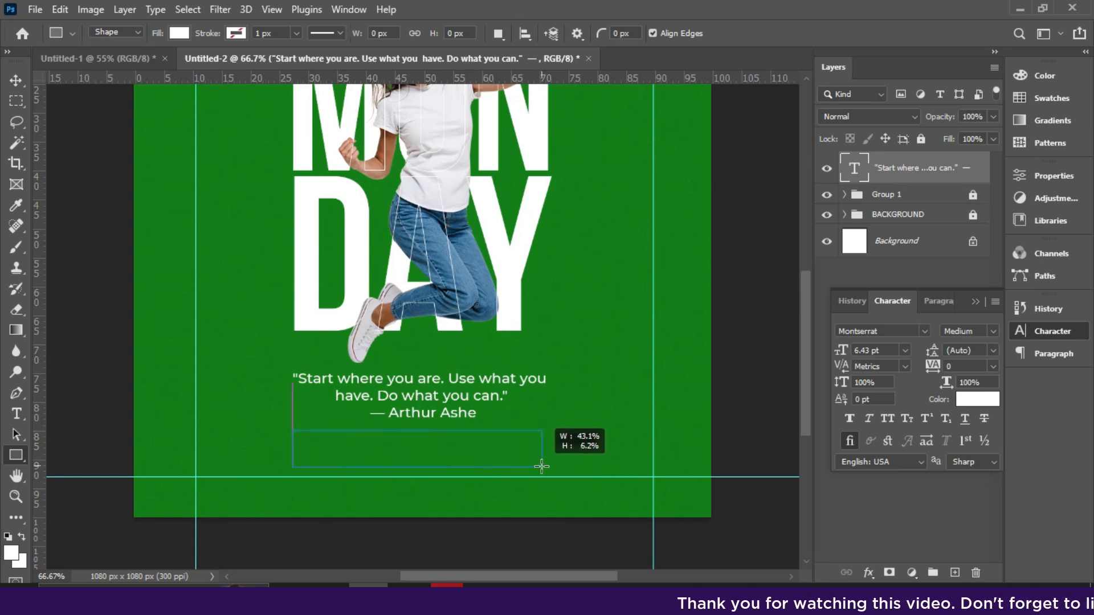
pyautogui.moveTo(541, 467); pyautogui.dragTo(541, 467)
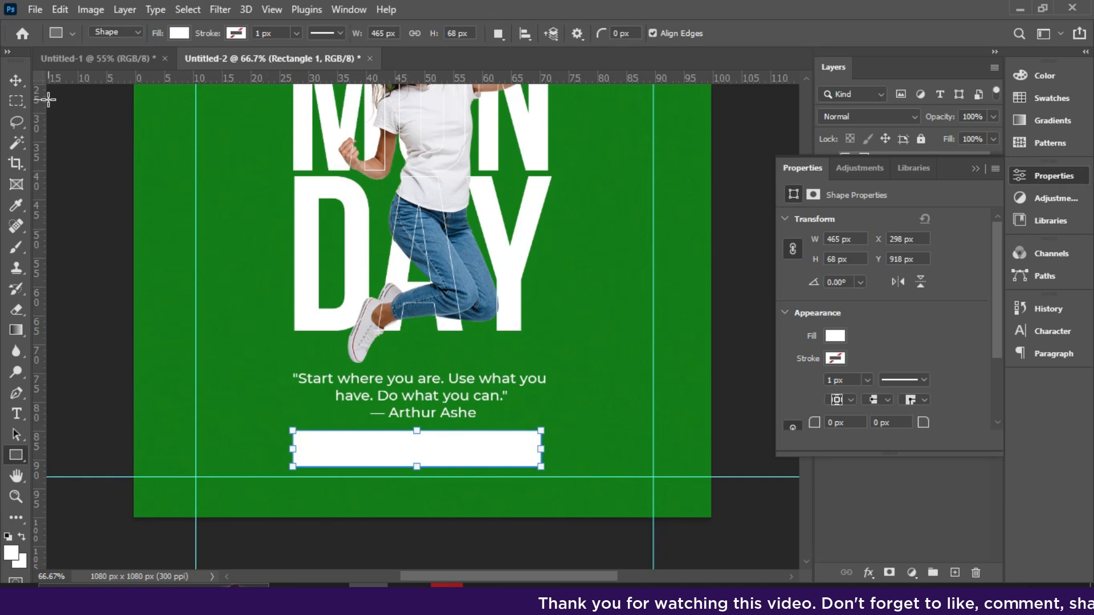
pyautogui.moveTo(293, 449); pyautogui.dragTo(294, 449)
pyautogui.moveTo(542, 449); pyautogui.dragTo(546, 449)
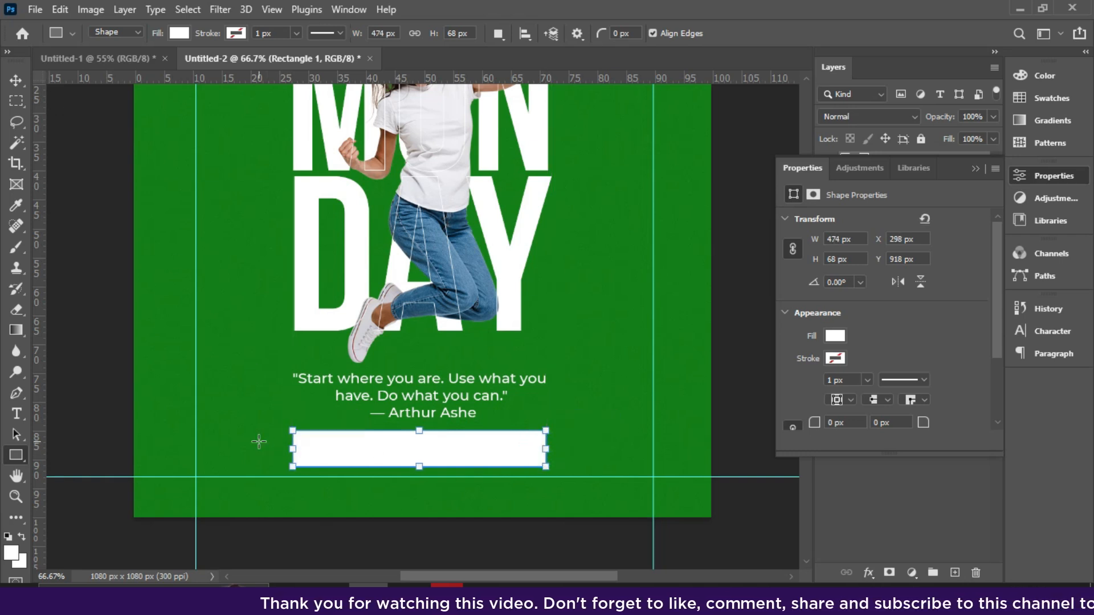
# - Center the white rectangle horizontally on the canvas and nudge it down to a Y position of about 935 px
pyautogui.click(17, 83)
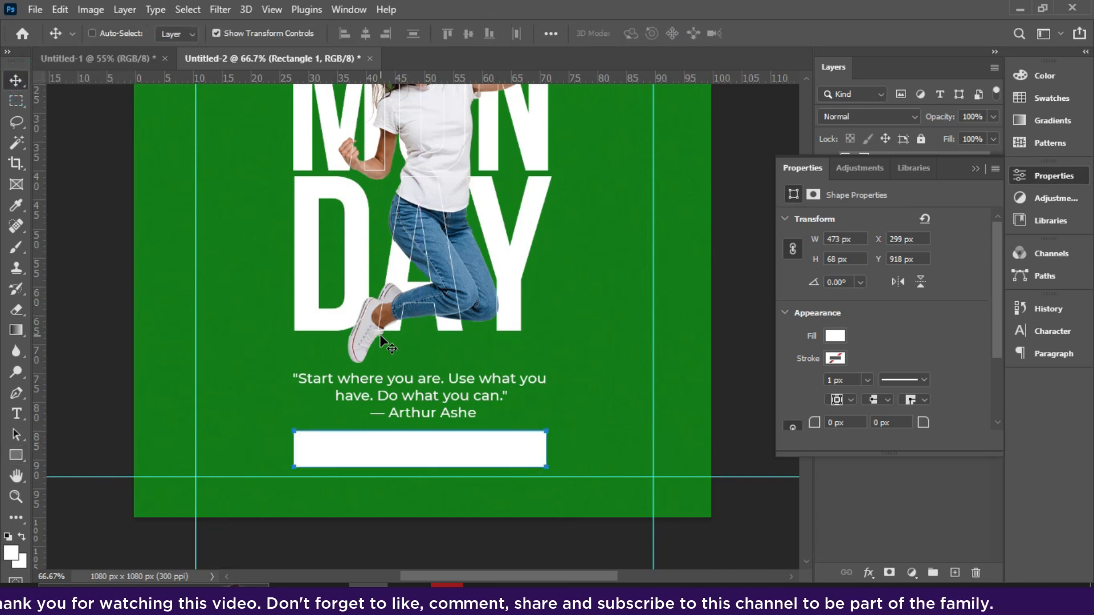
pyautogui.hotkey('ctrl', 'a')
pyautogui.click(364, 34)
pyautogui.hotkey('ctrl', 'd')
pyautogui.press('Down')
pyautogui.press('Down')
pyautogui.press('Down')
pyautogui.press('Down')
pyautogui.press('Down')
pyautogui.press('Down')
pyautogui.press('Down')
pyautogui.press('Down')
pyautogui.press('Down')
pyautogui.press('Down')
pyautogui.press('Down')
pyautogui.press('Down')
pyautogui.press('Down')
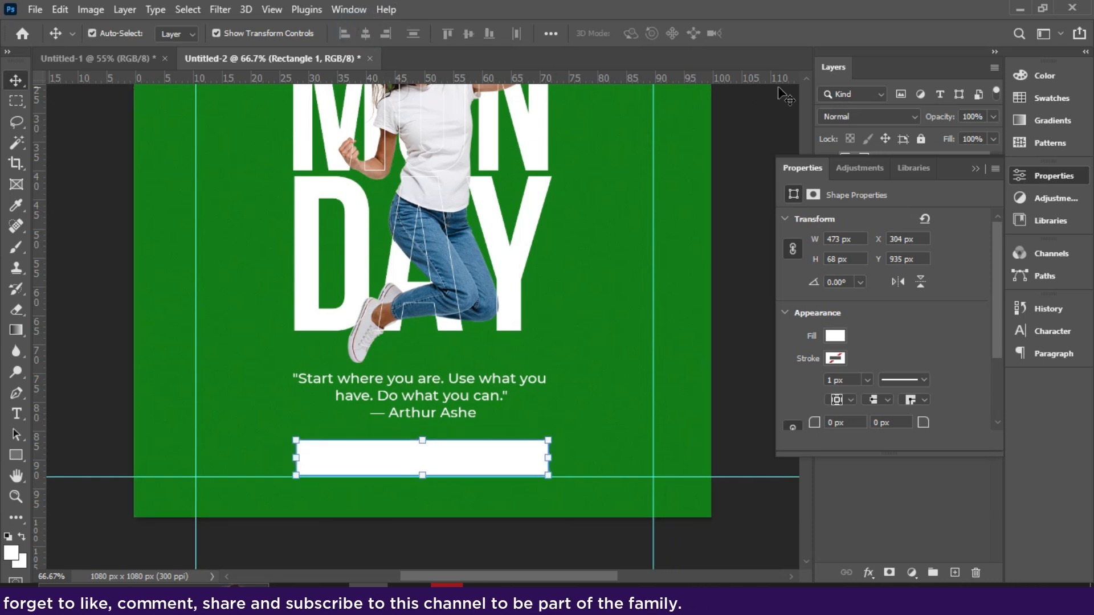
# - Move the Rectangle 1 layer below the quote layer and place a duplicate of the quote over the white rectangle
pyautogui.click(974, 169)
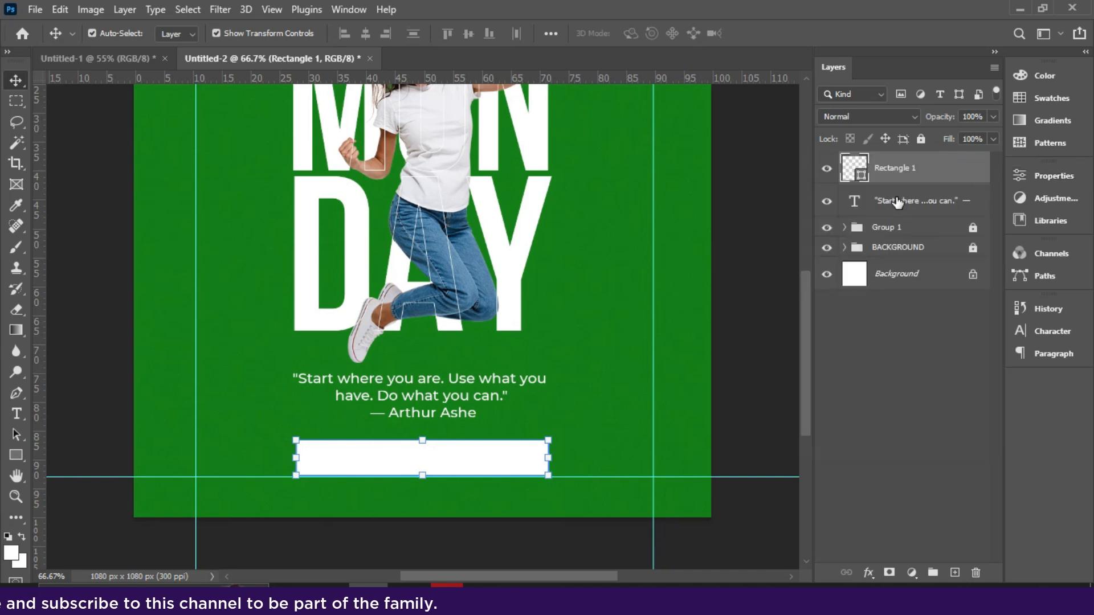
pyautogui.moveTo(895, 179); pyautogui.dragTo(896, 206)
pyautogui.click(463, 395)
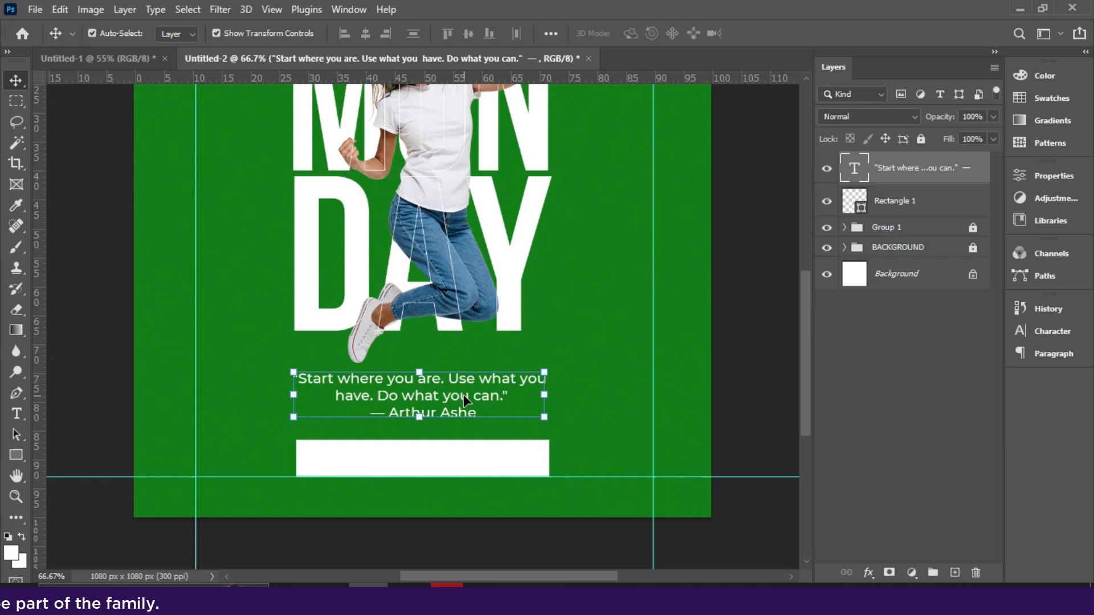
pyautogui.hotkey('ctrl', 'j')
pyautogui.moveTo(435, 397); pyautogui.dragTo(439, 471)
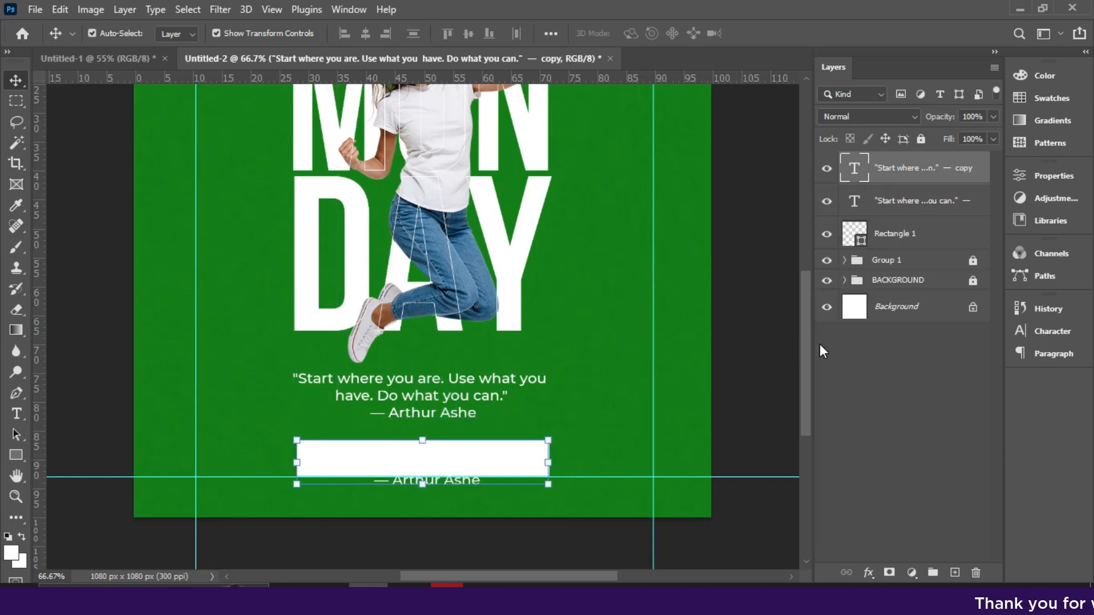
# - Set the text color of the duplicated quote to black
pyautogui.click(1037, 329)
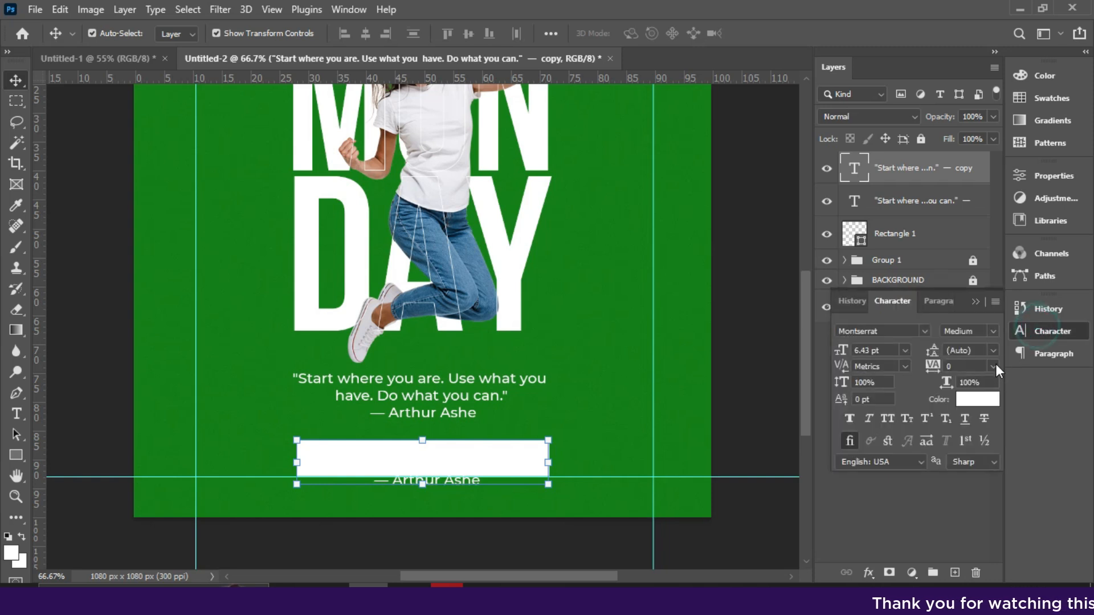
pyautogui.click(985, 399)
pyautogui.click(1006, 180)
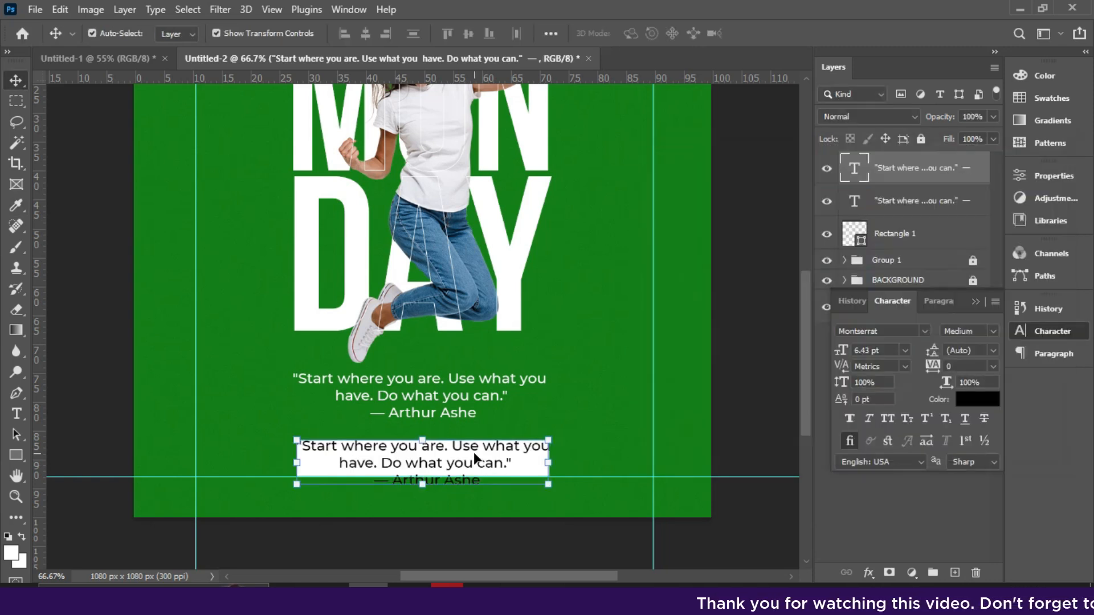
# - Replace the duplicated quote's text with the designer's social media handle and move it vertically into the middle of the white rectangle
pyautogui.doubleClick(474, 454)
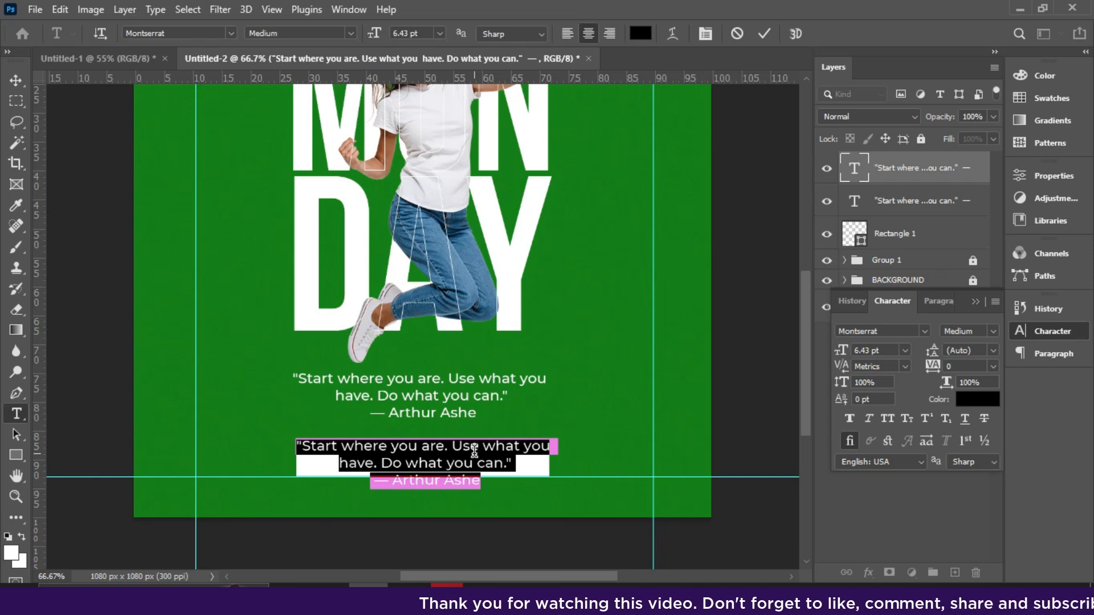
pyautogui.write('@edward ')
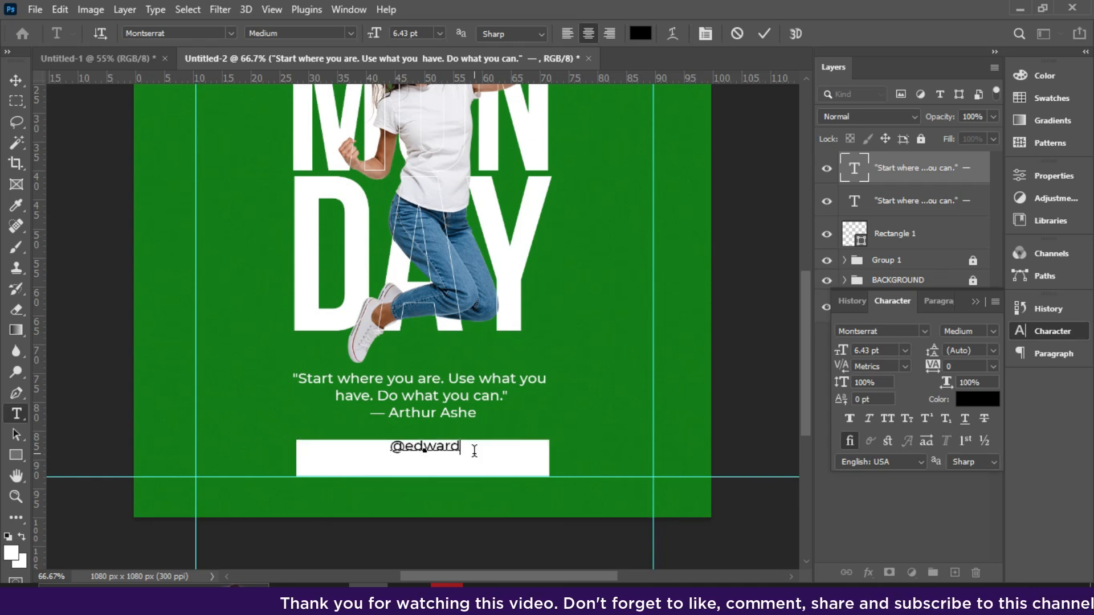
pyautogui.write('amoa')
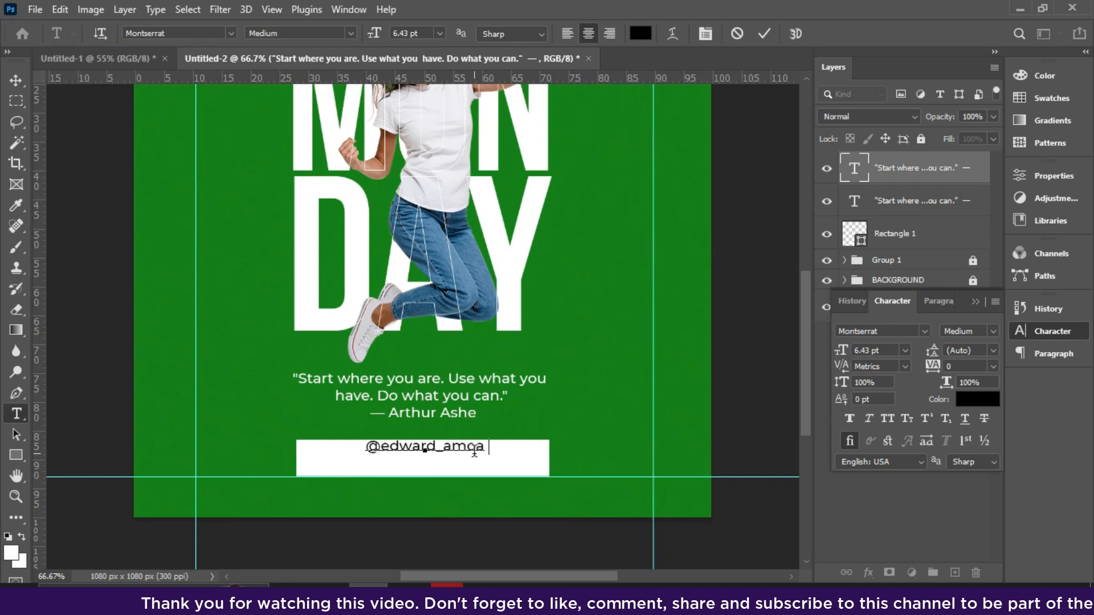
pyautogui.write('ko5')
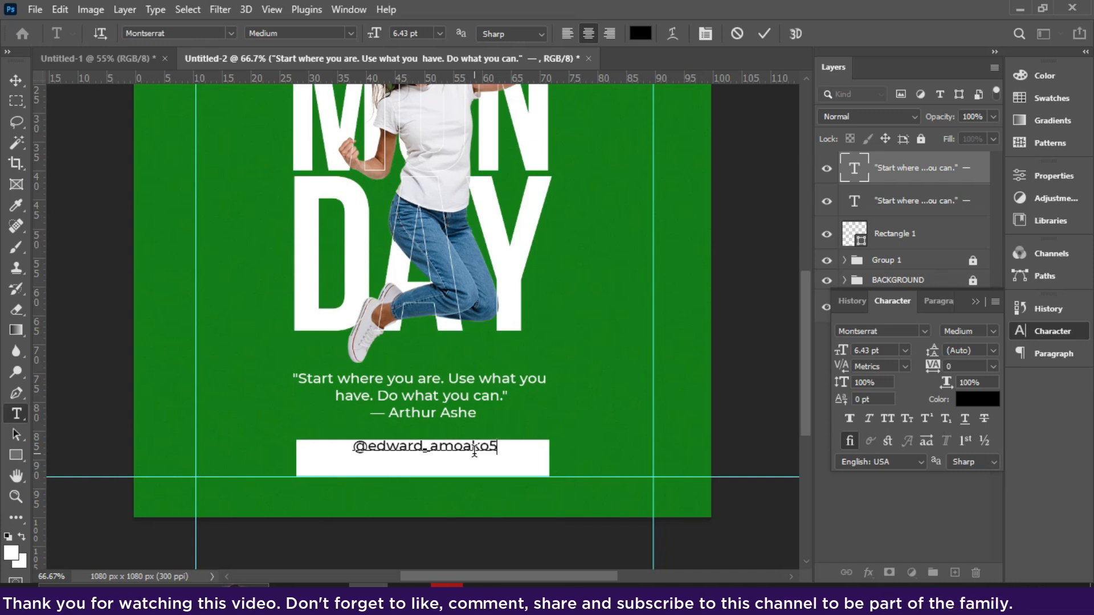
pyautogui.click(764, 33)
pyautogui.press('v')
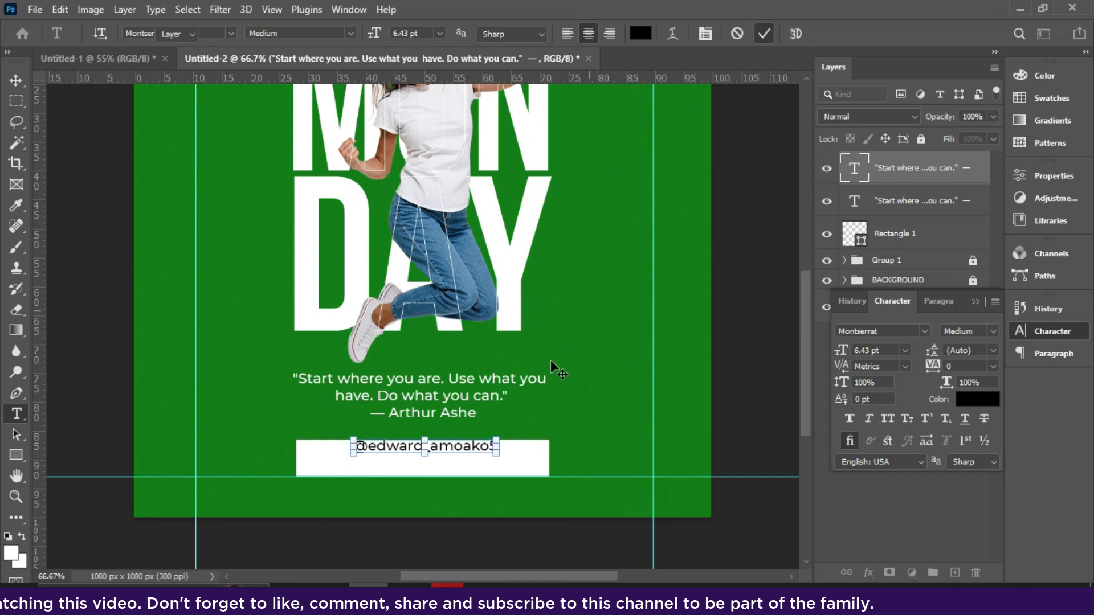
pyautogui.moveTo(480, 460); pyautogui.dragTo(507, 471)
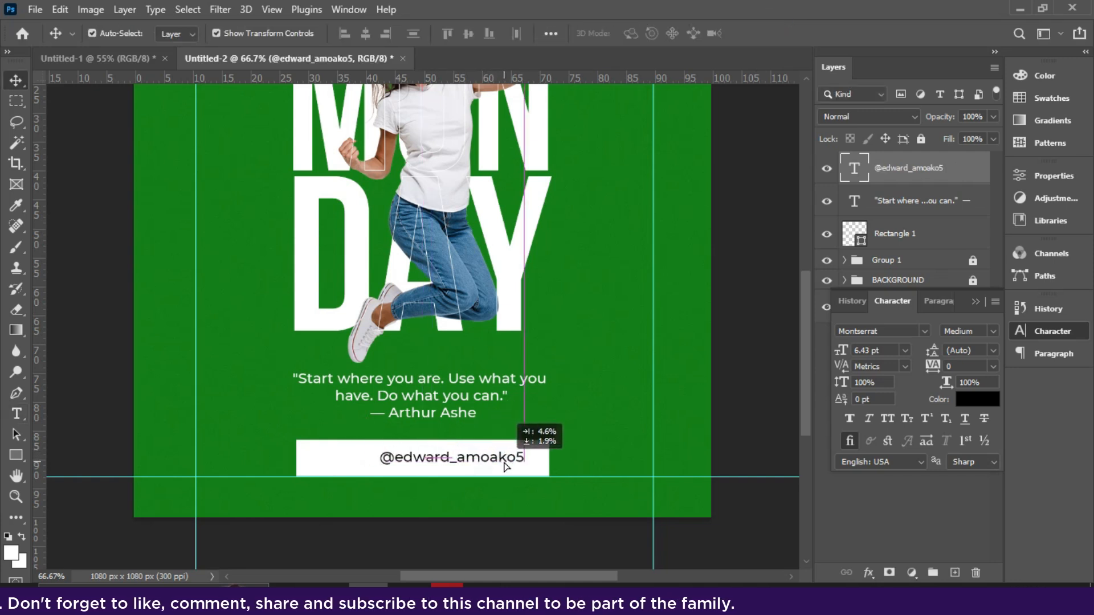
# - Set the handle text to 8 pt with the SemiBold weight
pyautogui.click(905, 351)
pyautogui.click(879, 407)
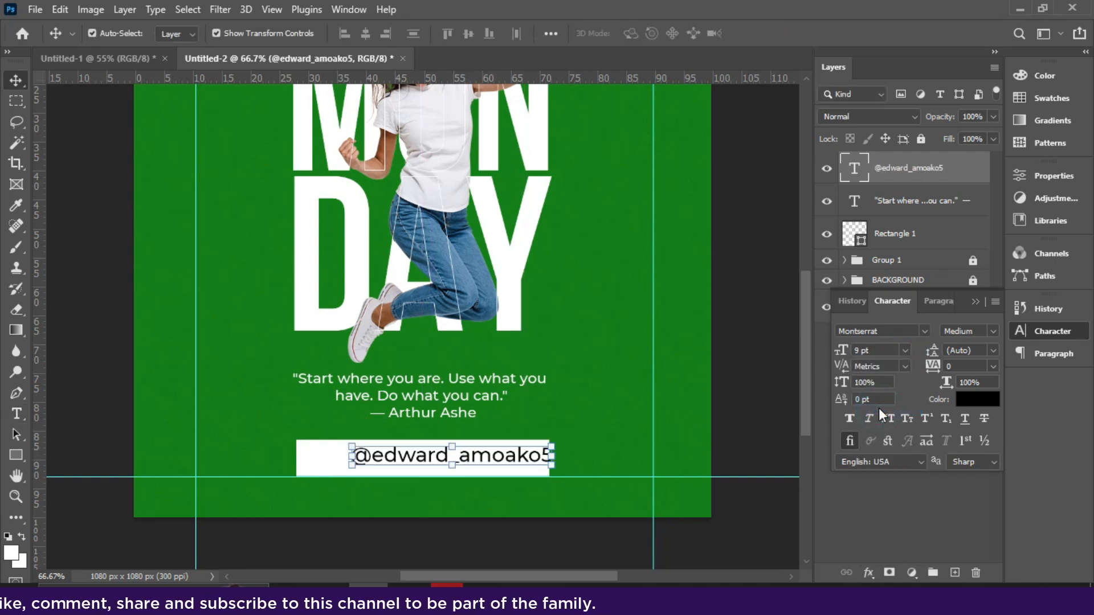
pyautogui.click(902, 352)
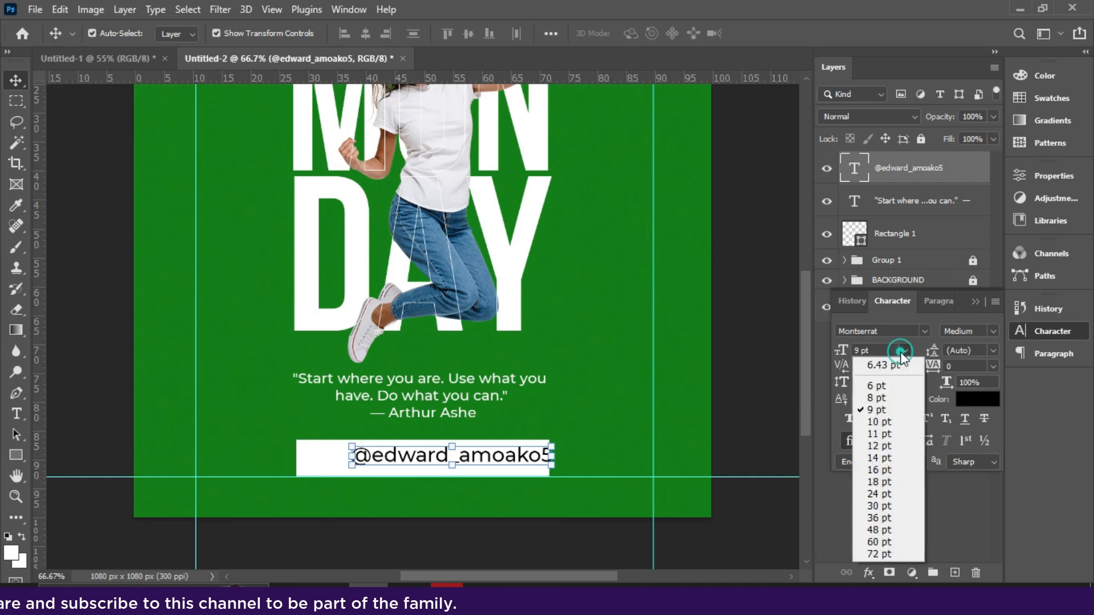
pyautogui.click(872, 399)
pyautogui.click(993, 330)
pyautogui.click(974, 475)
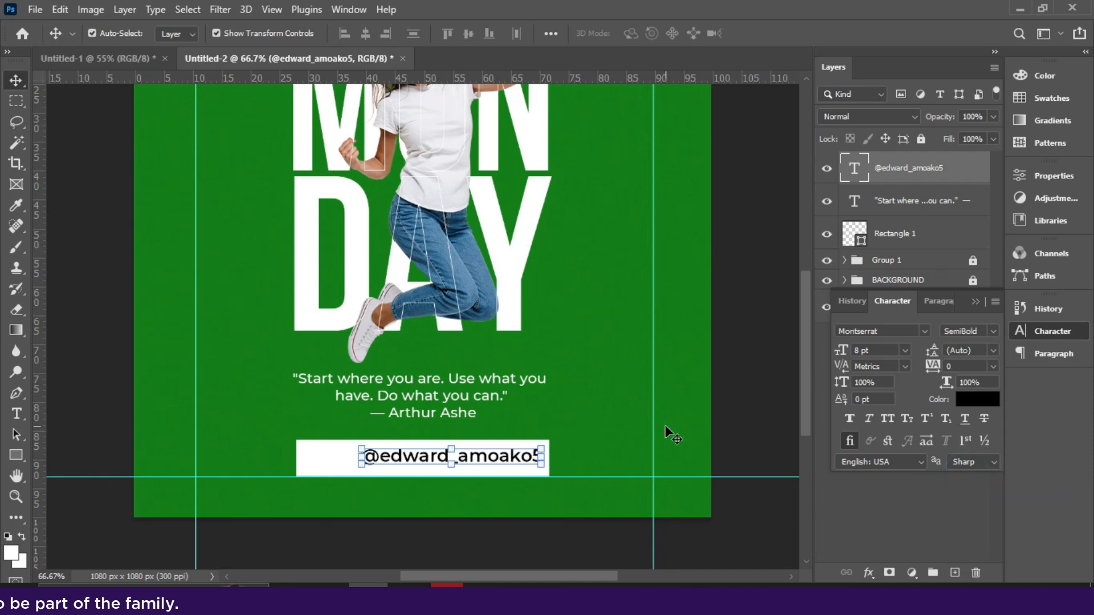
# - Duplicate the handle text toward the white bar's left end and replace the copy's text with the letter s
pyautogui.moveTo(491, 462); pyautogui.dragTo(342, 453)
pyautogui.doubleClick(342, 451)
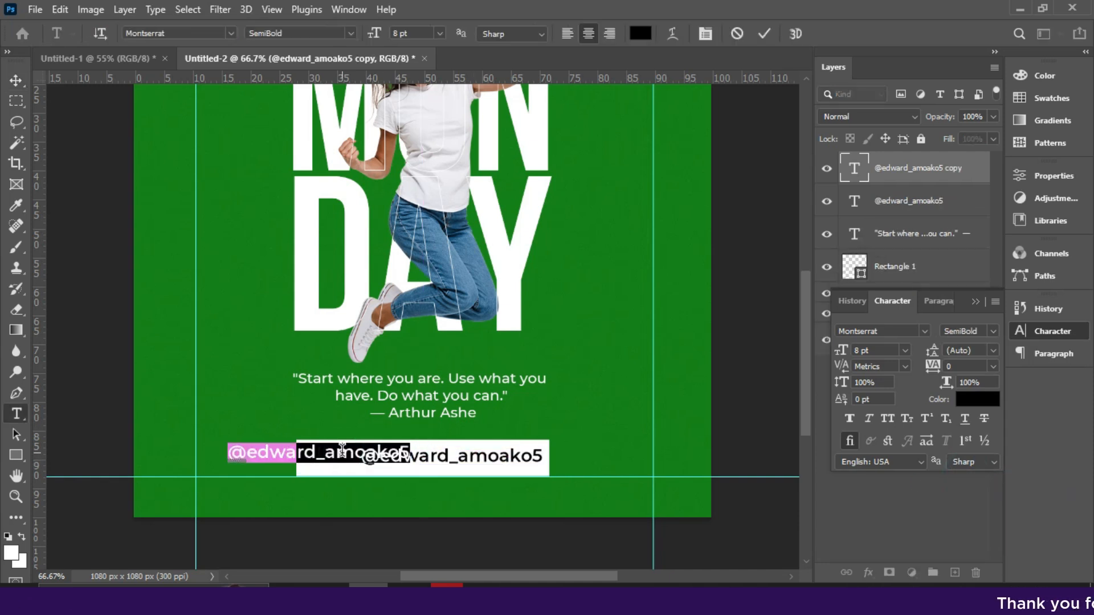
pyautogui.write('S')
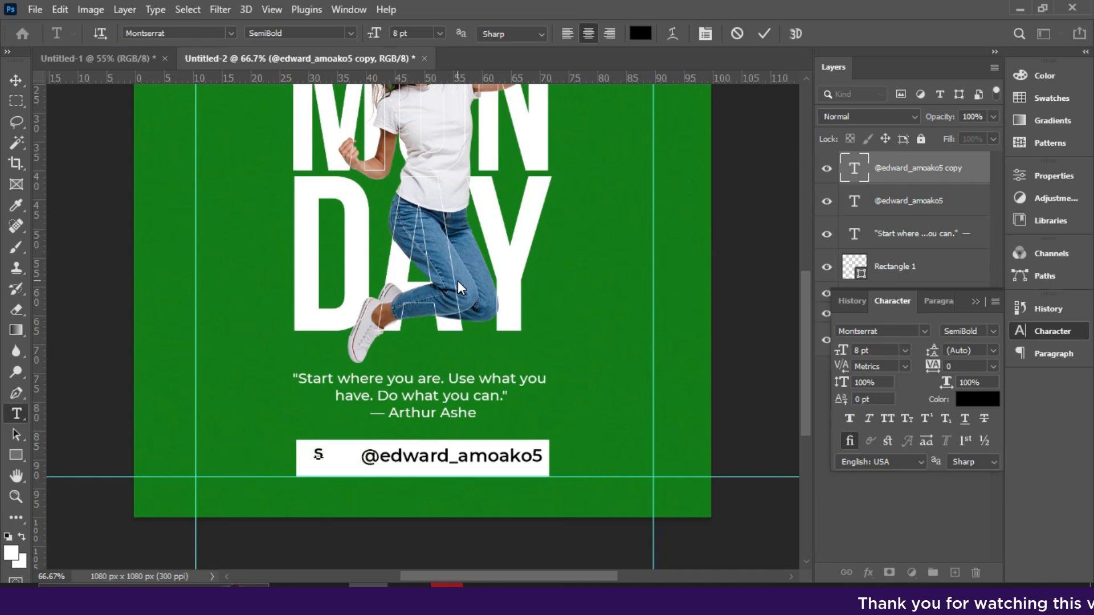
pyautogui.click(762, 35)
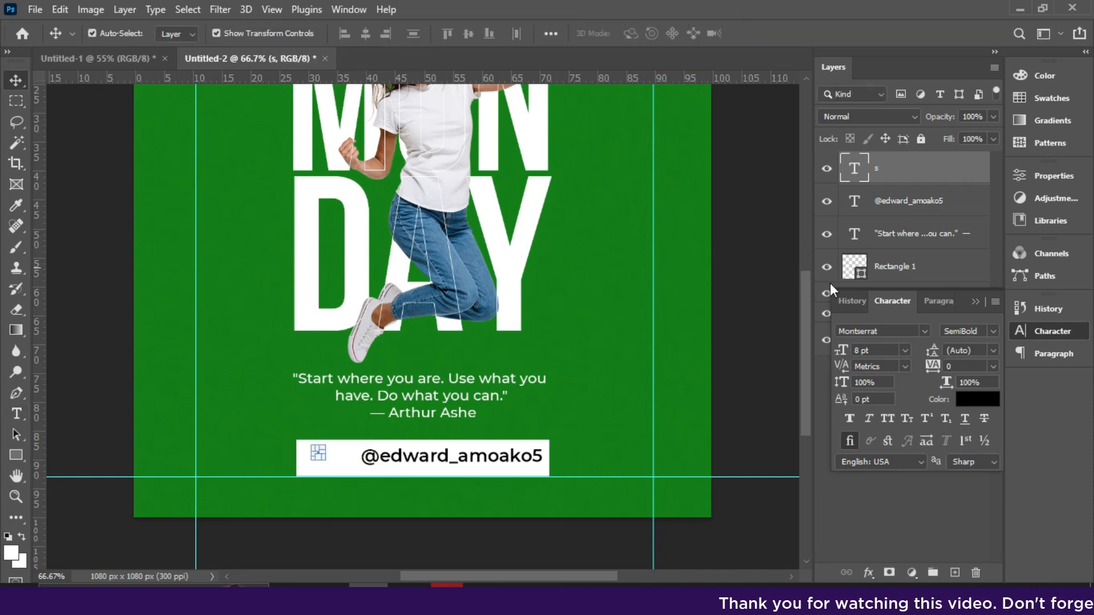
# - Apply the "font social media 2018" font to the single letter and replace the character with the Instagram icon glyph
pyautogui.click(923, 331)
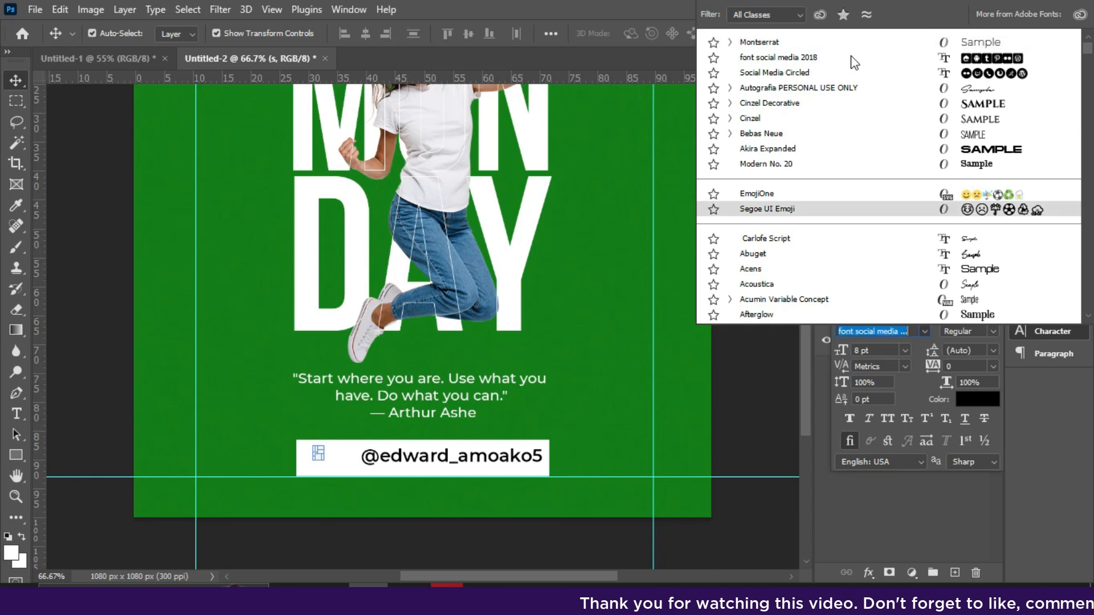
pyautogui.click(779, 57)
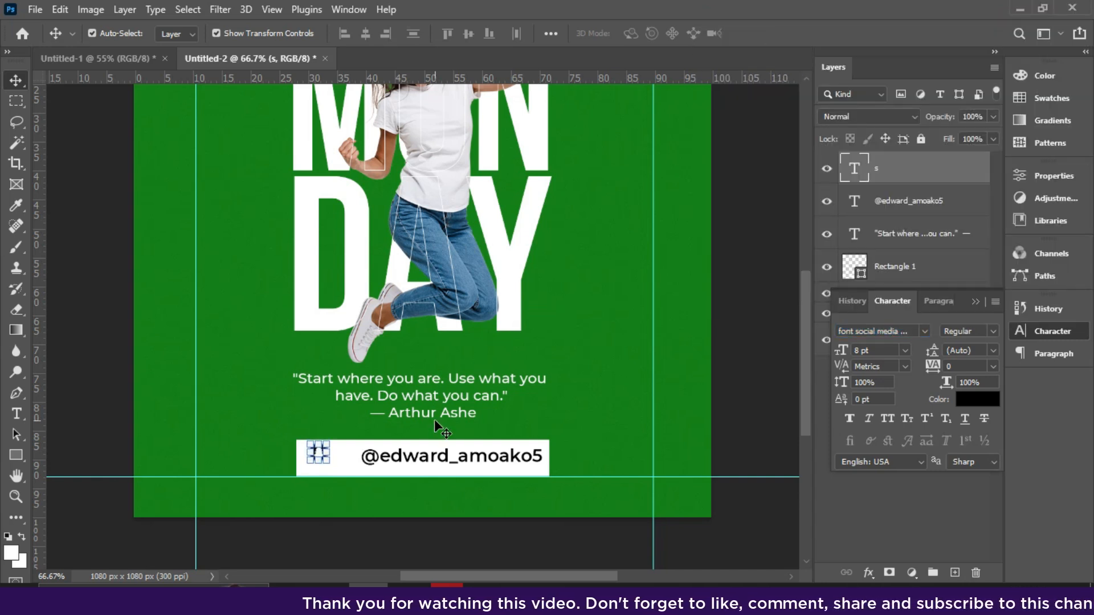
pyautogui.hotkey('ctrl', '+')
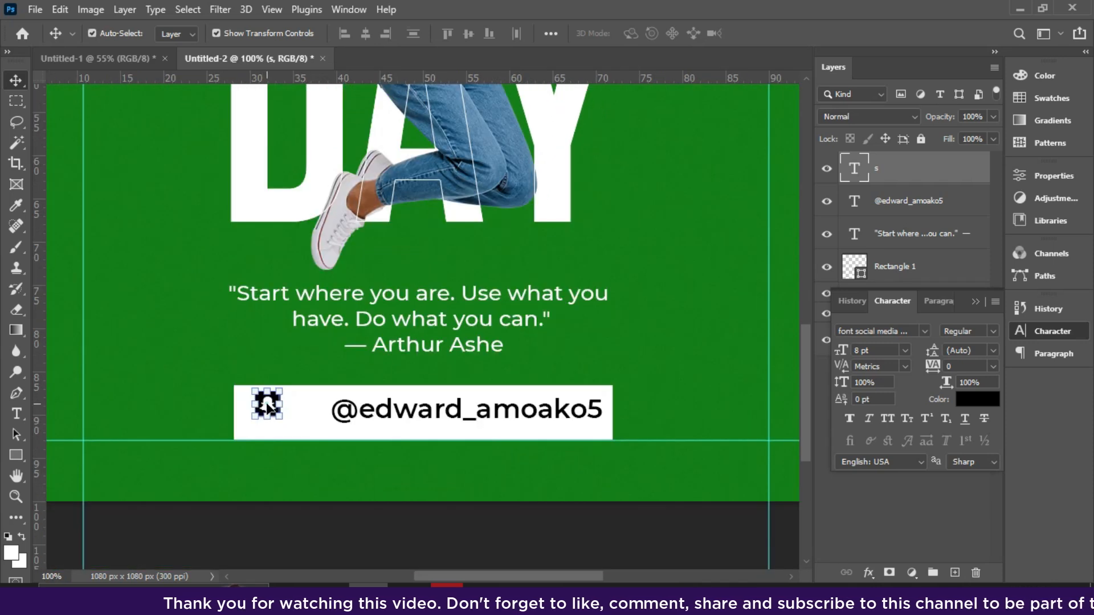
pyautogui.doubleClick(266, 408)
pyautogui.write('i')
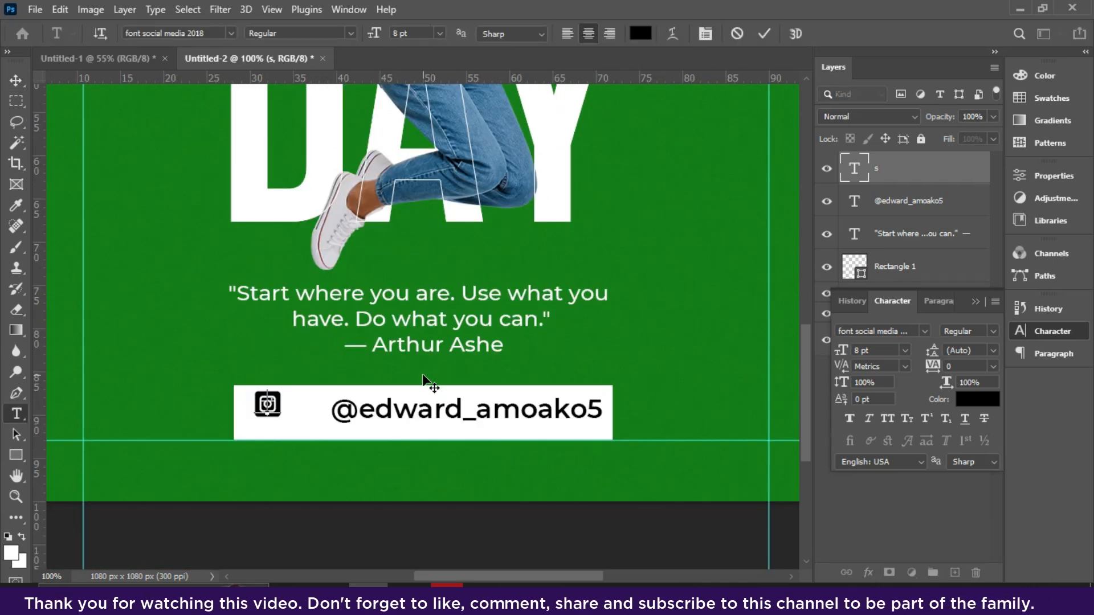
pyautogui.press('BackSpace')
pyautogui.write('i')
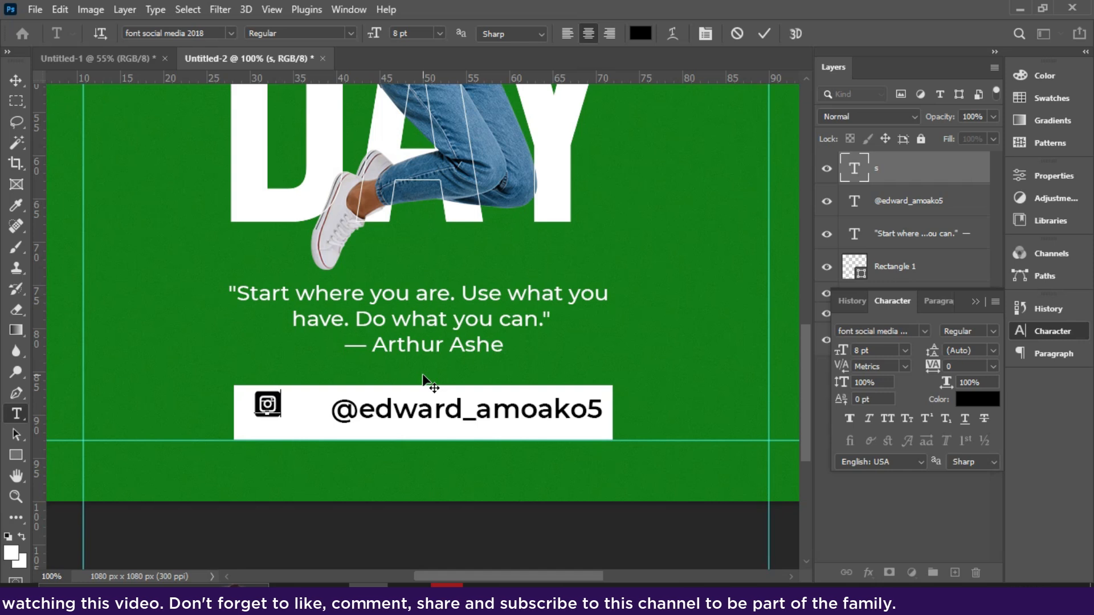
pyautogui.click(764, 34)
# - Arrange the Instagram icon and the handle side by side inside the white bar and align their vertical centers
pyautogui.moveTo(270, 407); pyautogui.dragTo(280, 420)
pyautogui.moveTo(385, 420); pyautogui.dragTo(368, 424)
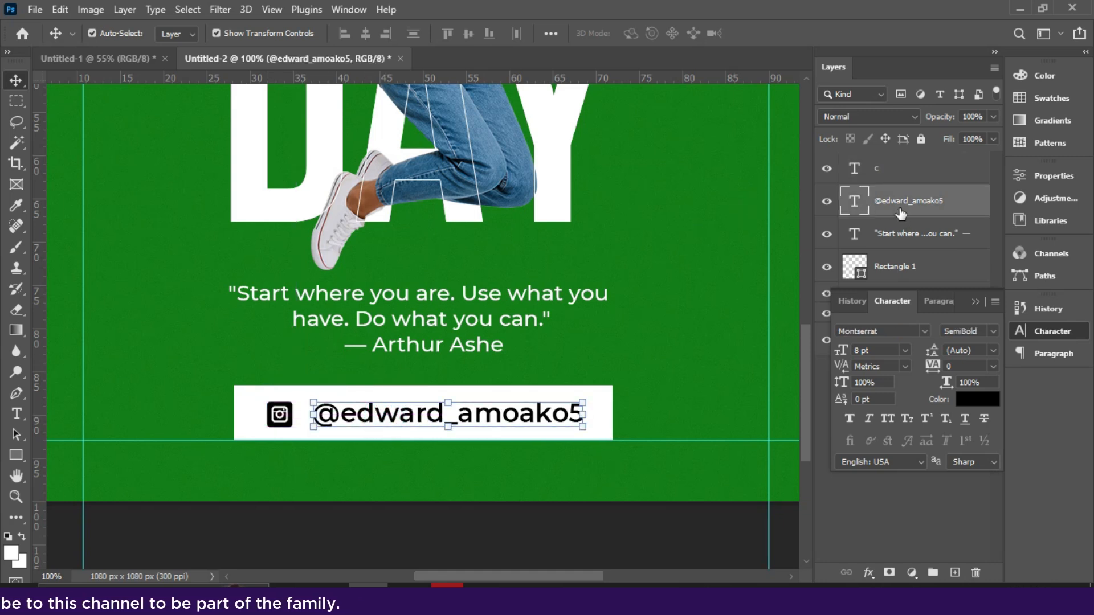
pyautogui.keyDown('ctrl'); pyautogui.click(888, 170); pyautogui.keyUp('ctrl')
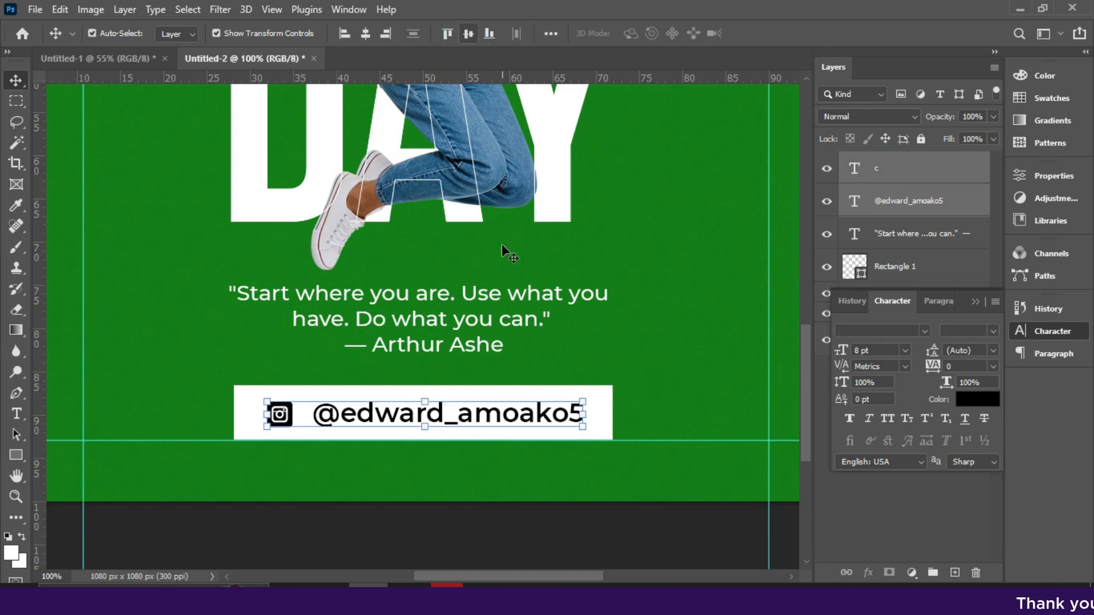
# - Move the handle closer to the Instagram icon and nudge both right until they sit centered in the white bar
pyautogui.click(891, 208)
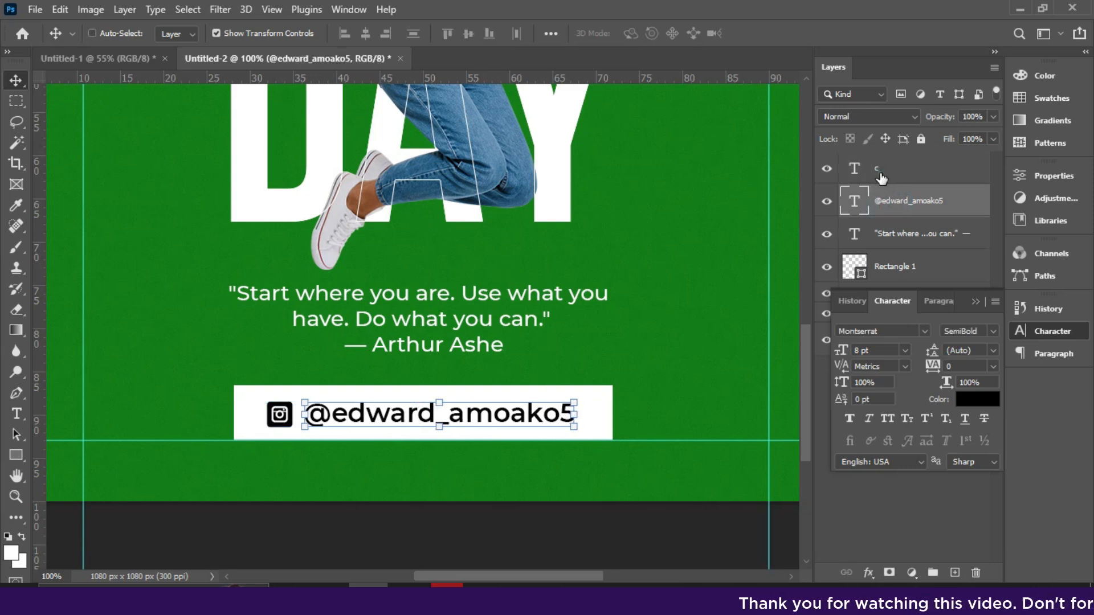
pyautogui.keyDown('ctrl'); pyautogui.click(881, 175); pyautogui.keyUp('ctrl')
pyautogui.press('Right')
pyautogui.press('Right')
pyautogui.press('Right')
pyautogui.press('Right')
pyautogui.press('Right')
pyautogui.press('Right')
pyautogui.press('Right')
pyautogui.press('Right')
pyautogui.press('Right')
pyautogui.press('Right')
pyautogui.press('Left')
pyautogui.press('Left')
pyautogui.press('Left')
pyautogui.press('Left')
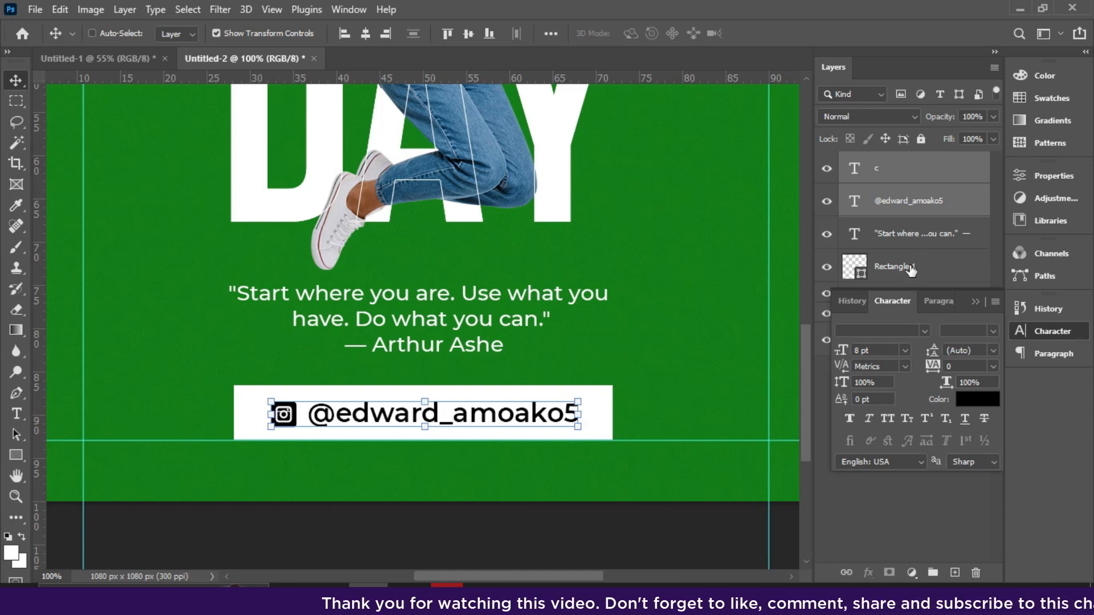
# - Group the icon, the handle and Rectangle 1, and center the group horizontally on the canvas
pyautogui.keyDown('ctrl'); pyautogui.click(911, 270); pyautogui.keyUp('ctrl')
pyautogui.hotkey('ctrl', 'g')
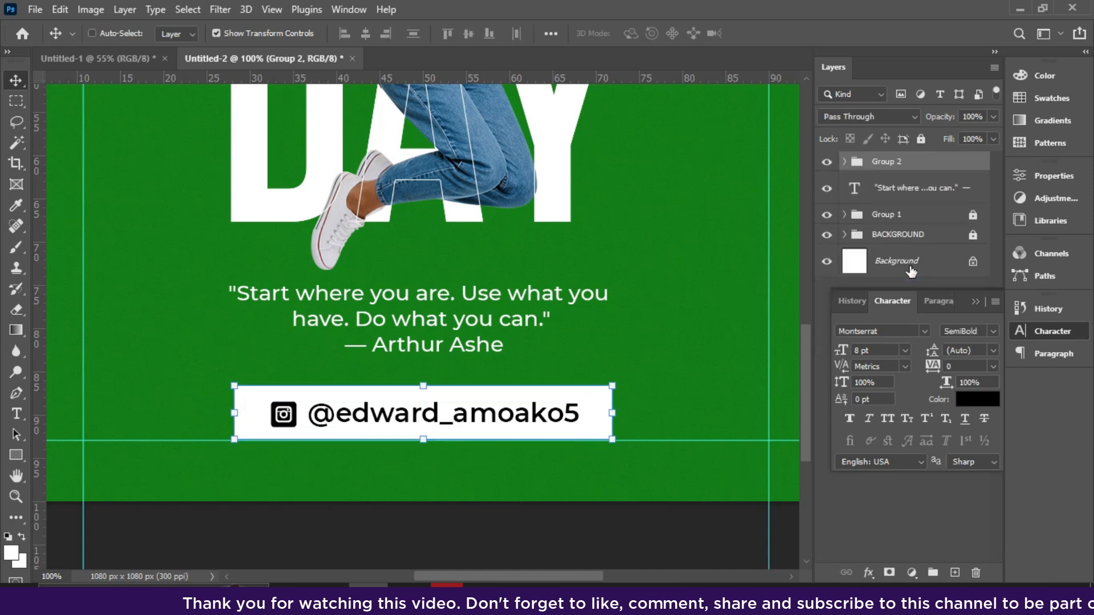
pyautogui.hotkey('ctrl', 'a')
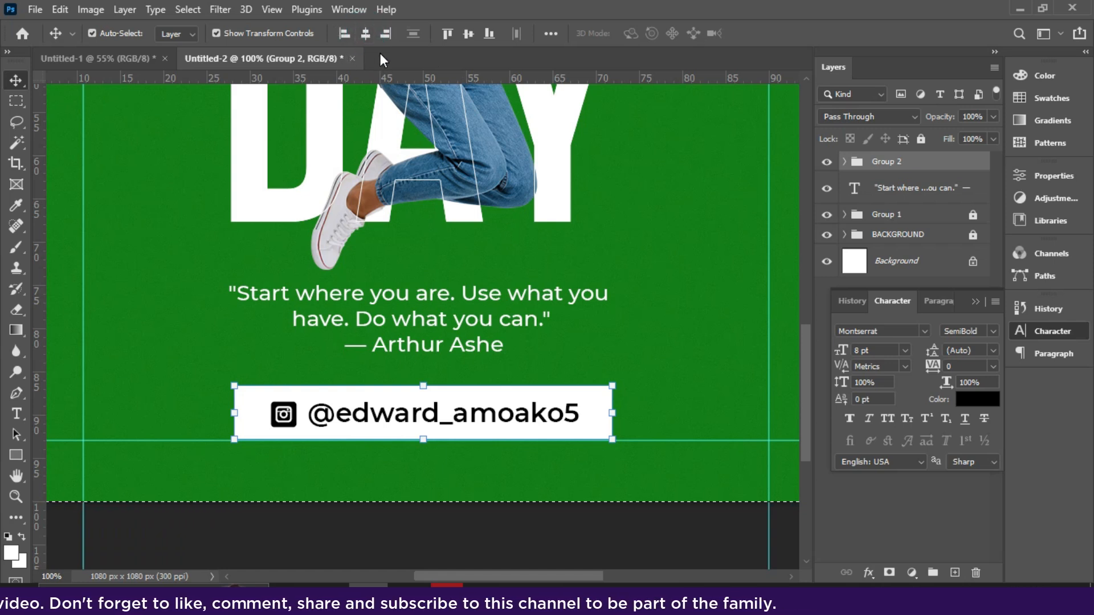
pyautogui.hotkey('ctrl', 'd')
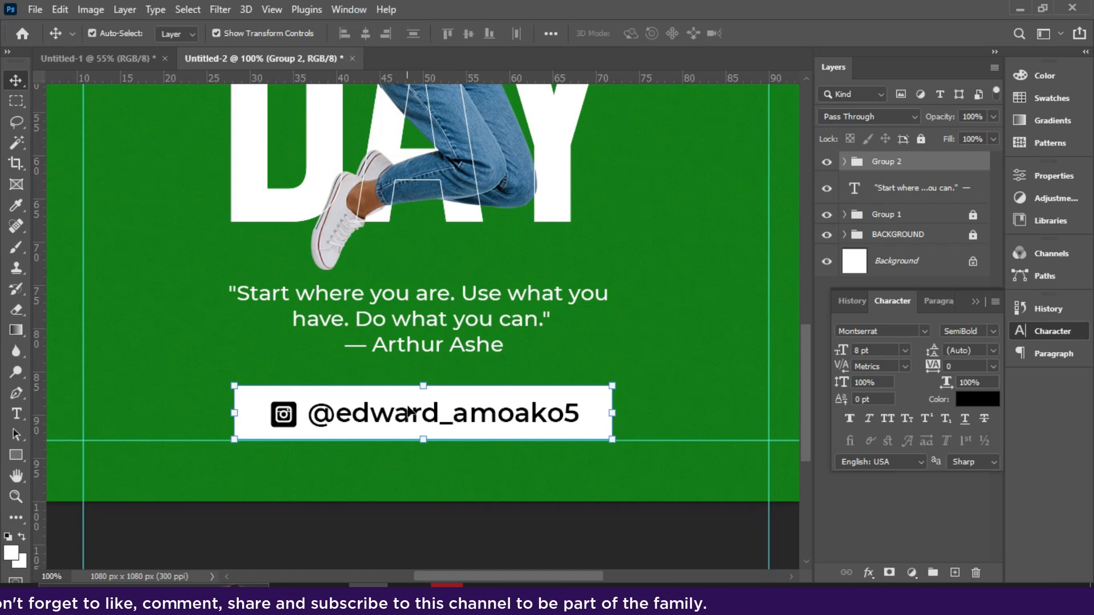
# - Nudge the white quote text down about 21 px, closer to the white bar
pyautogui.click(429, 311)
pyautogui.press('Down')
pyautogui.press('Down')
pyautogui.press('Down')
pyautogui.press('Down')
pyautogui.press('Down')
pyautogui.press('Down')
pyautogui.press('Down')
pyautogui.press('Down')
pyautogui.press('Down')
pyautogui.press('Down')
pyautogui.press('Down')
pyautogui.press('Down')
pyautogui.press('Down')
pyautogui.press('Down')
pyautogui.press('Down')
pyautogui.press('Down')
pyautogui.press('Down')
pyautogui.press('Down')
pyautogui.press('Down')
pyautogui.press('Down')
pyautogui.press('Down')
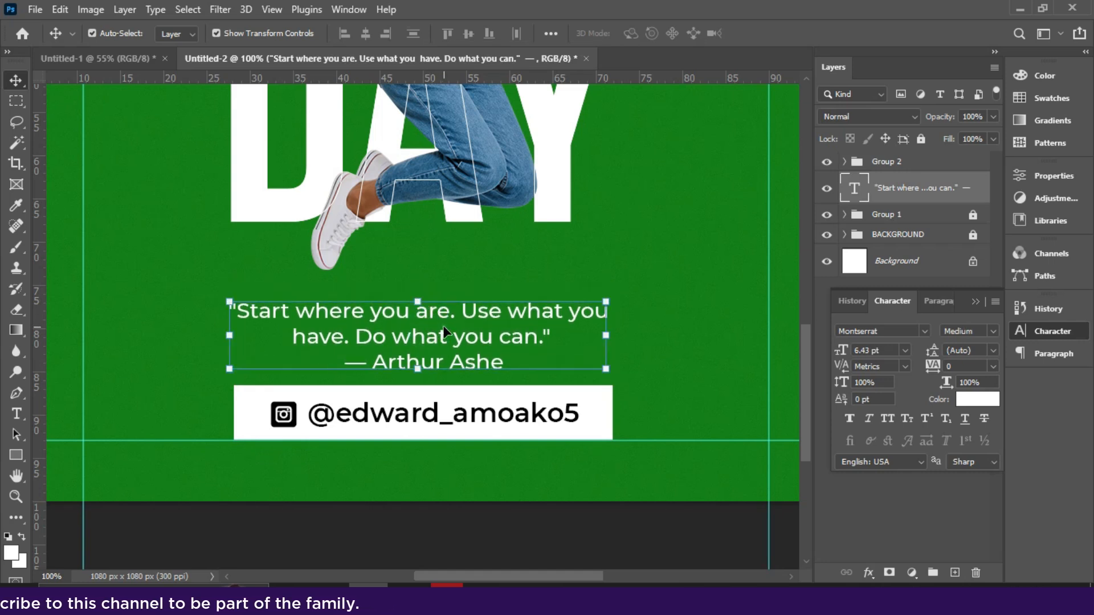
# - Set the two quotation lines to the Bold weight, excluding the author line
pyautogui.doubleClick(444, 333)
pyautogui.click(547, 335)
pyautogui.moveTo(533, 336); pyautogui.dragTo(214, 292)
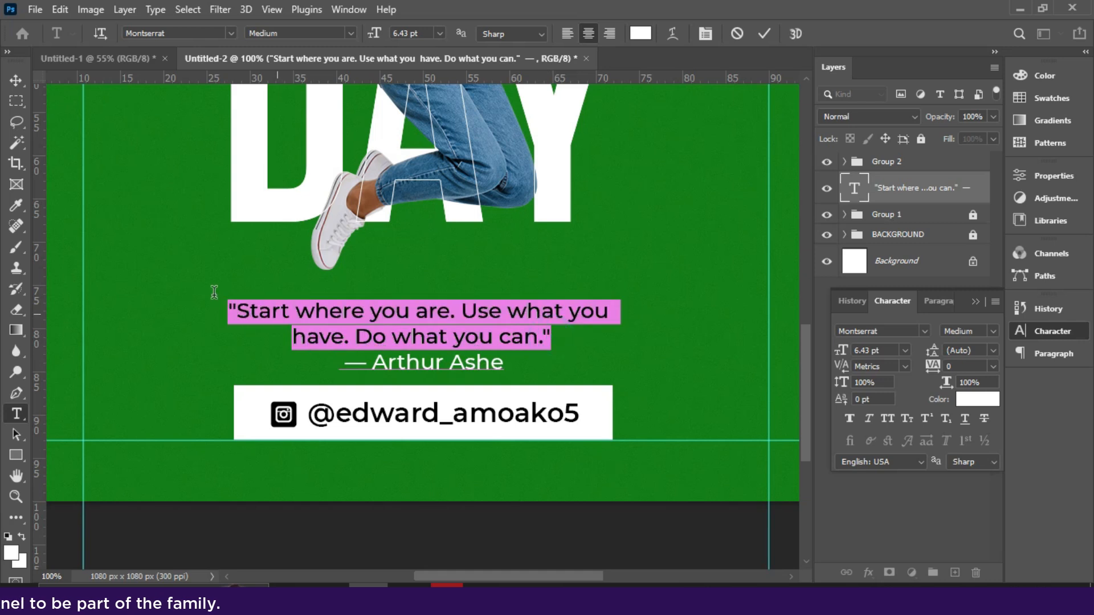
pyautogui.click(994, 331)
pyautogui.click(983, 475)
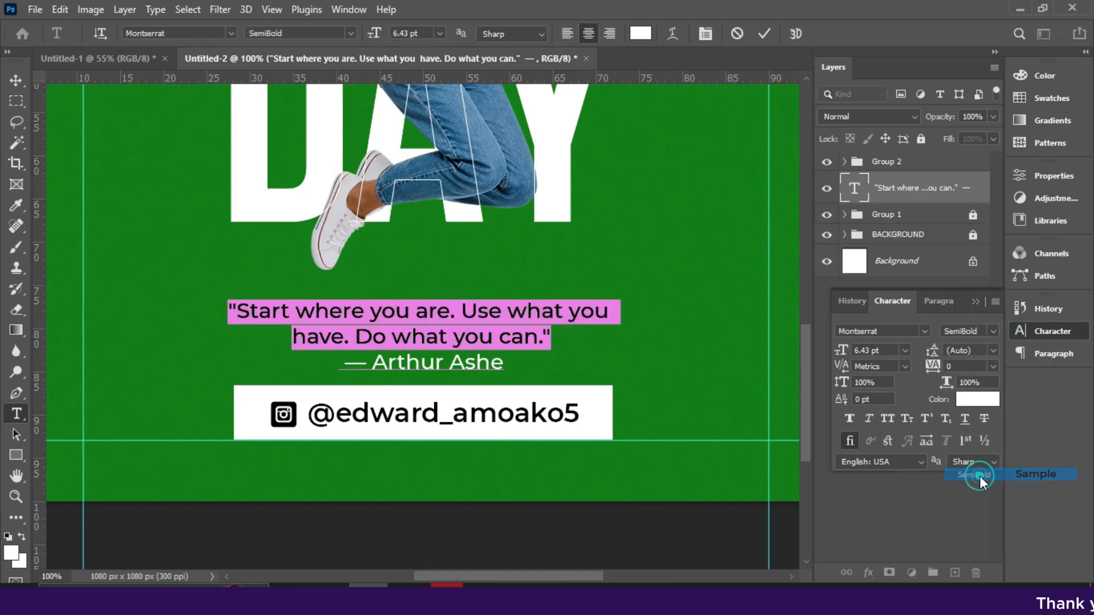
pyautogui.click(990, 332)
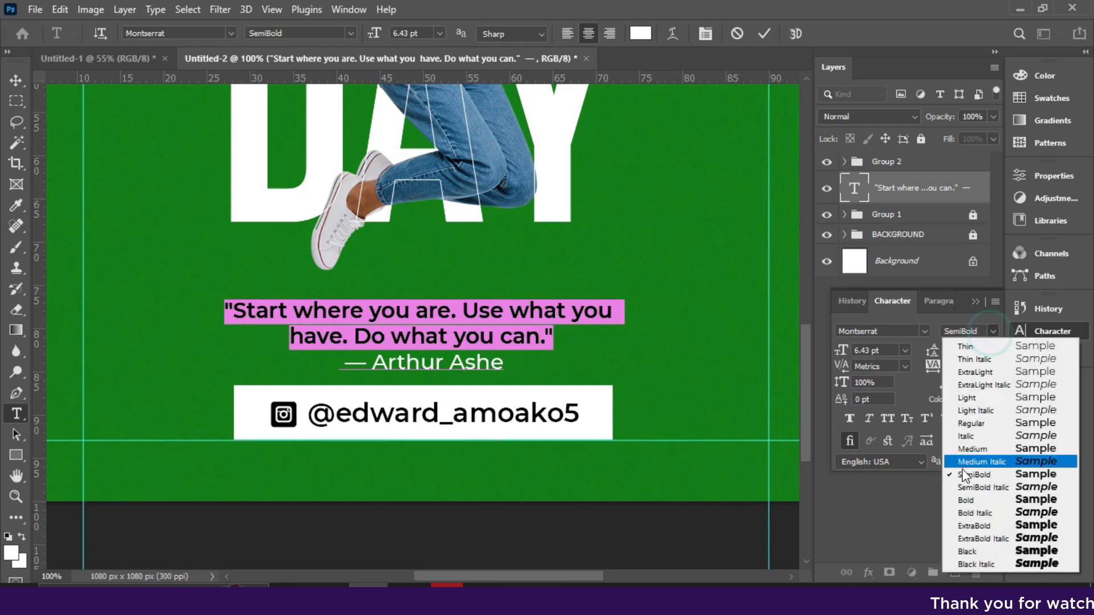
pyautogui.click(963, 501)
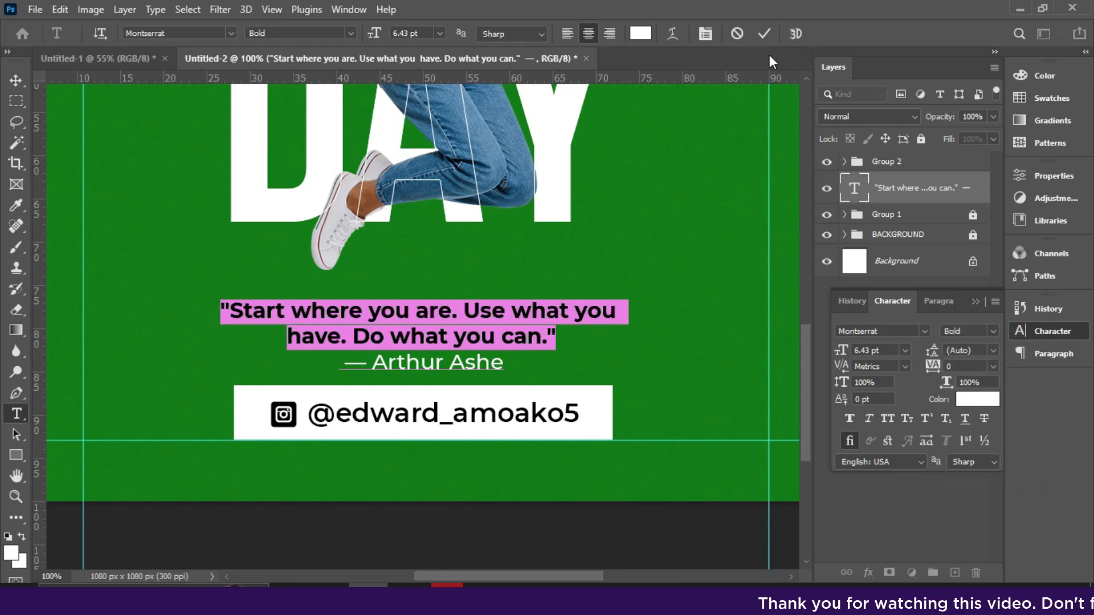
pyautogui.click(763, 34)
# - Nudge the whole quote block down about 3 px and collapse the character settings
pyautogui.press('v')
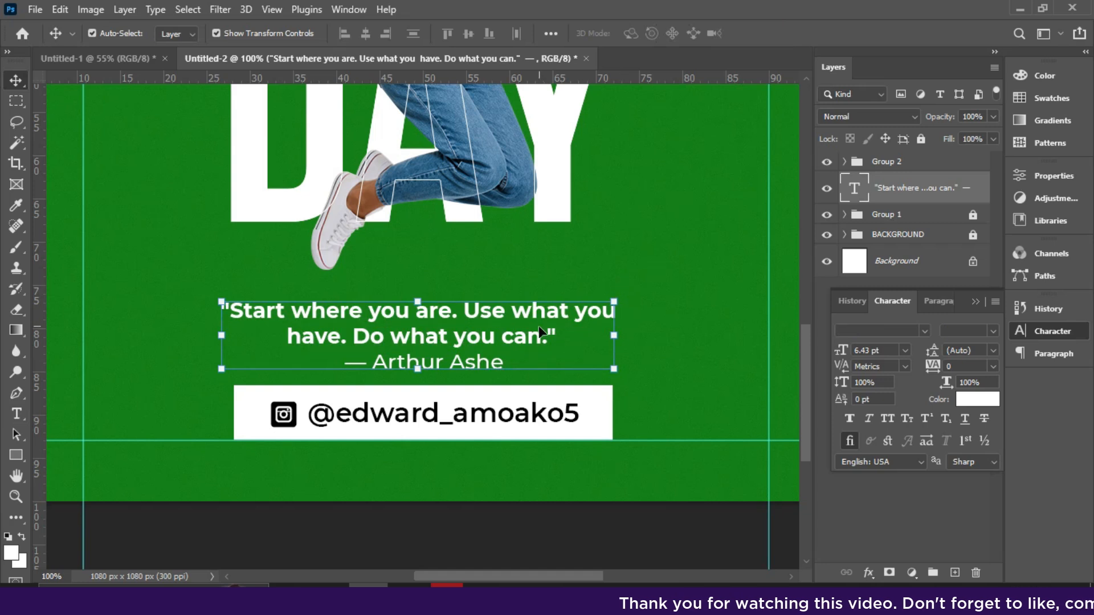
pyautogui.press('Down')
pyautogui.press('Down')
pyautogui.press('Down')
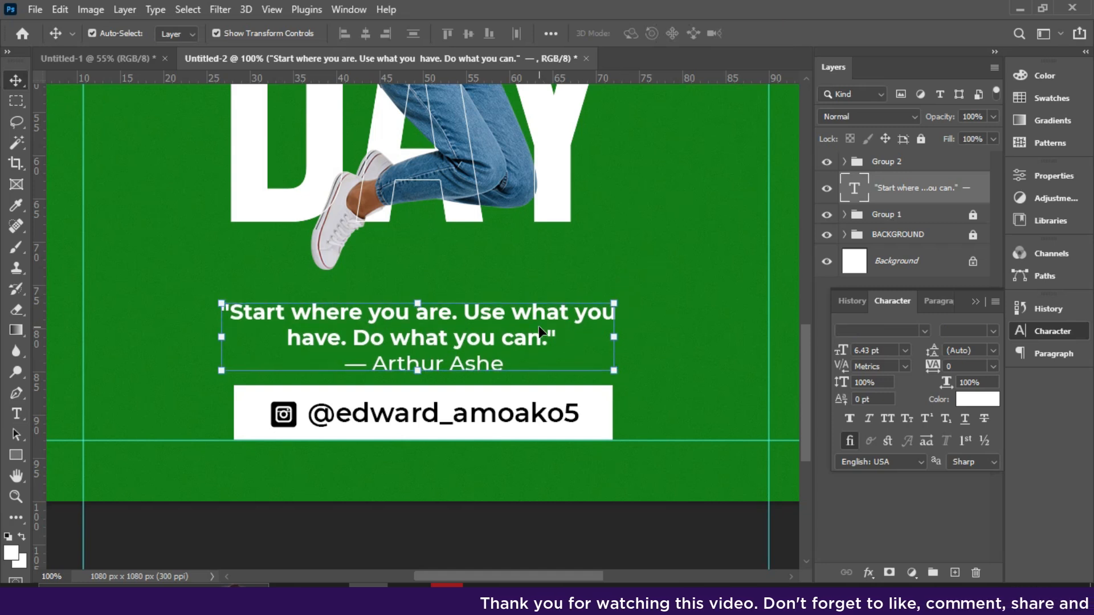
pyautogui.click(975, 302)
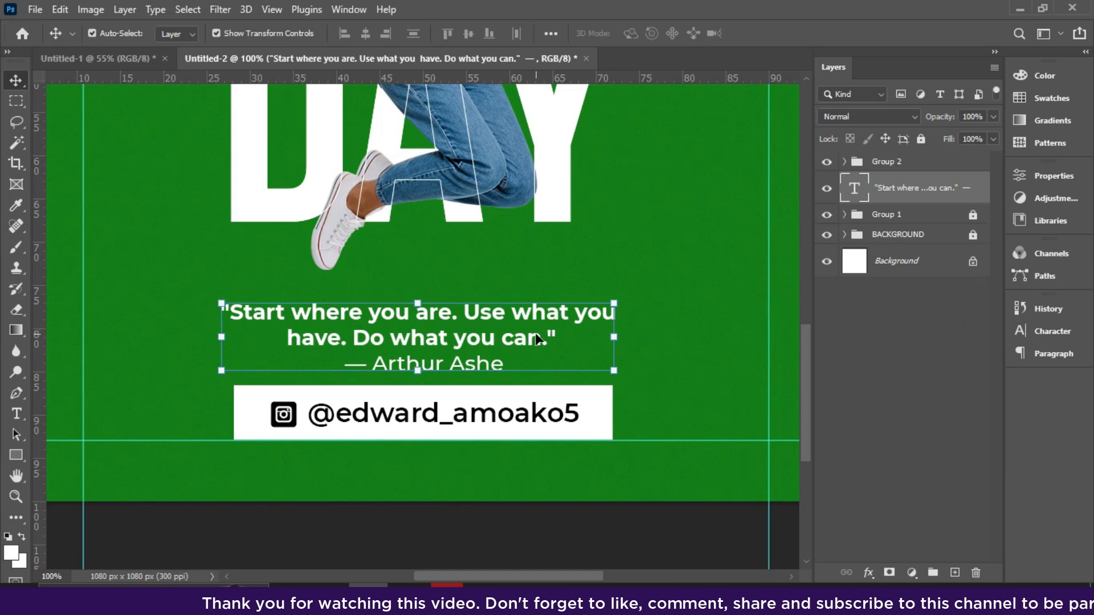
# - Duplicate the quote text block above the MON lettering and replace the copy's text with "Hello"
pyautogui.hotkey('ctrl', '0')
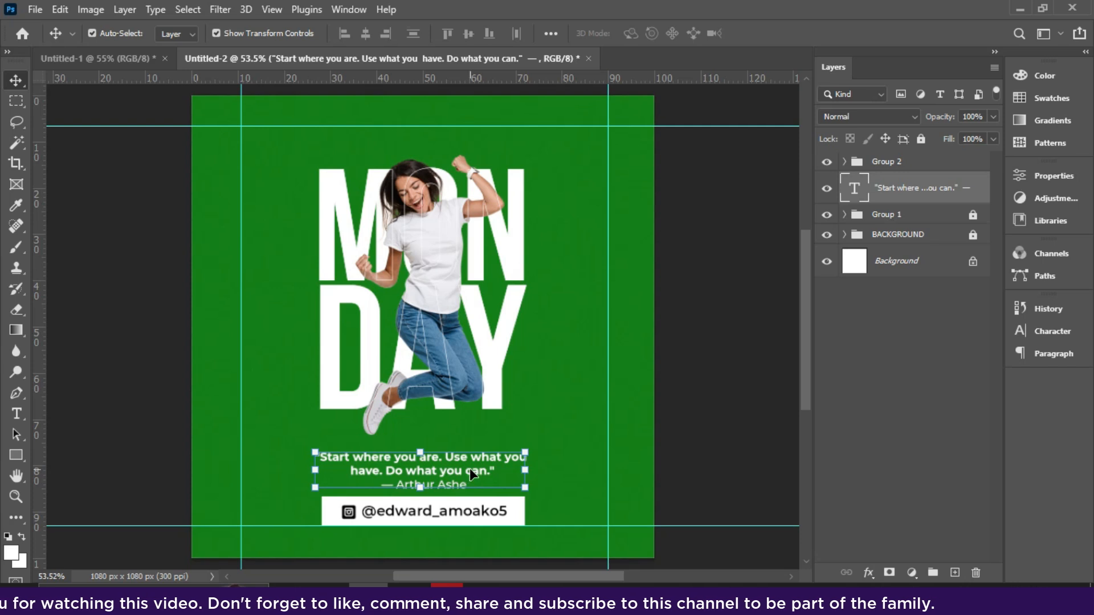
pyautogui.moveTo(469, 468); pyautogui.dragTo(416, 152)
pyautogui.doubleClick(402, 151)
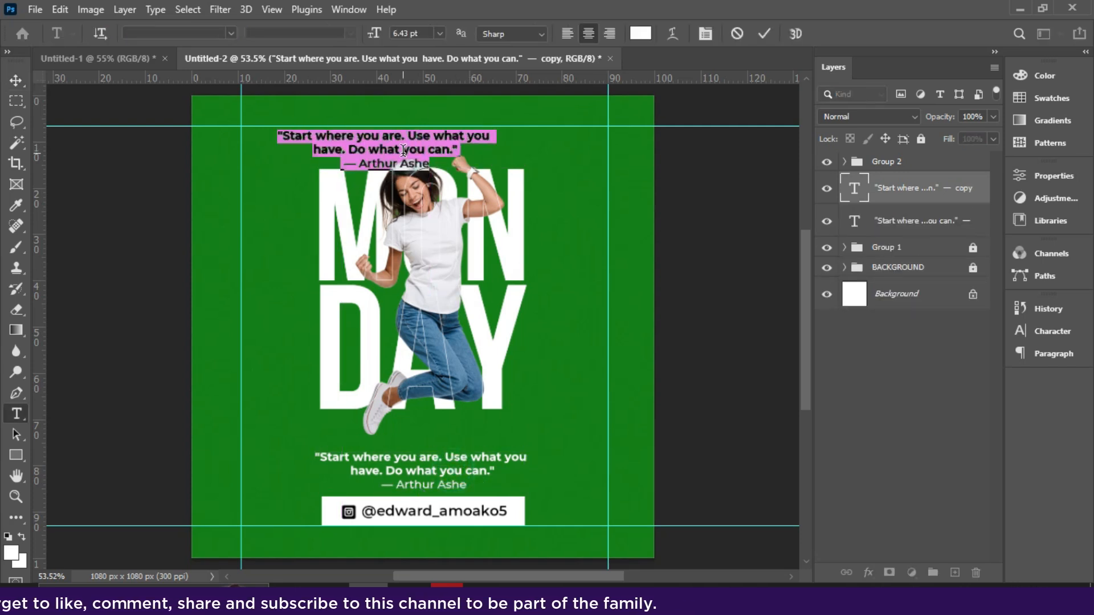
pyautogui.click(403, 150)
pyautogui.hotkey('ctrl', 'a')
pyautogui.write('Hello')
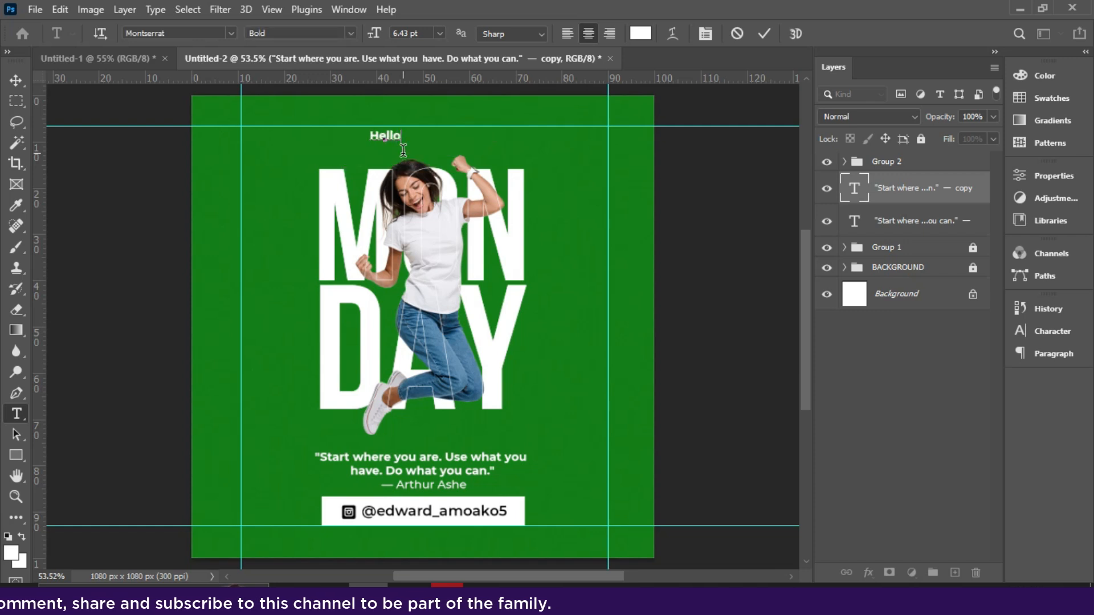
pyautogui.click(764, 33)
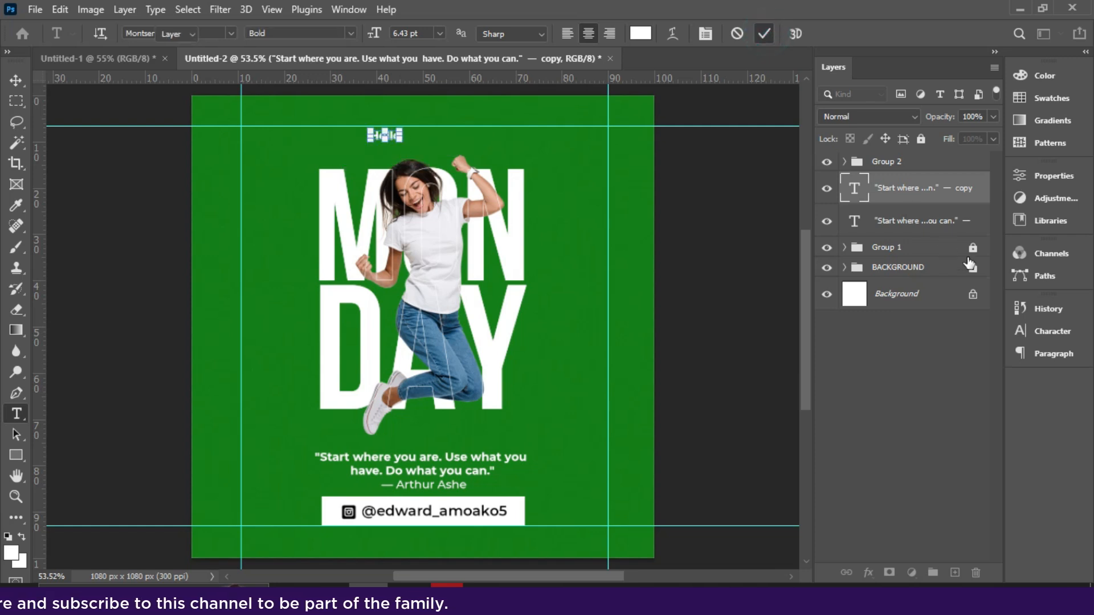
# - Set the Hello text to the Autografia PERSONAL USE ONLY font at 16 pt in the Medium style
pyautogui.click(1051, 333)
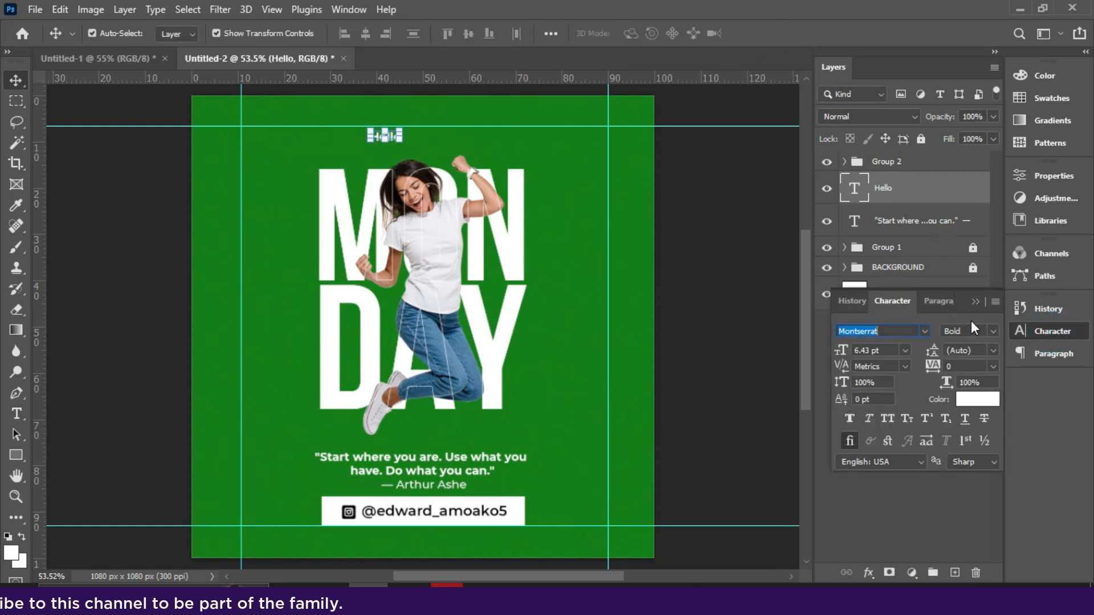
pyautogui.click(924, 331)
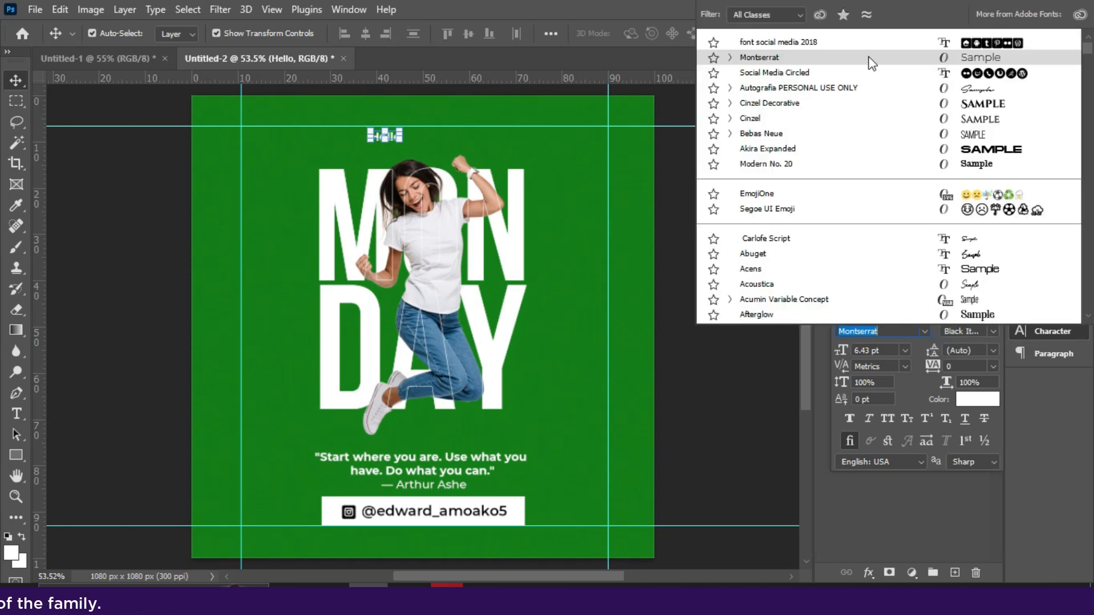
pyautogui.click(859, 88)
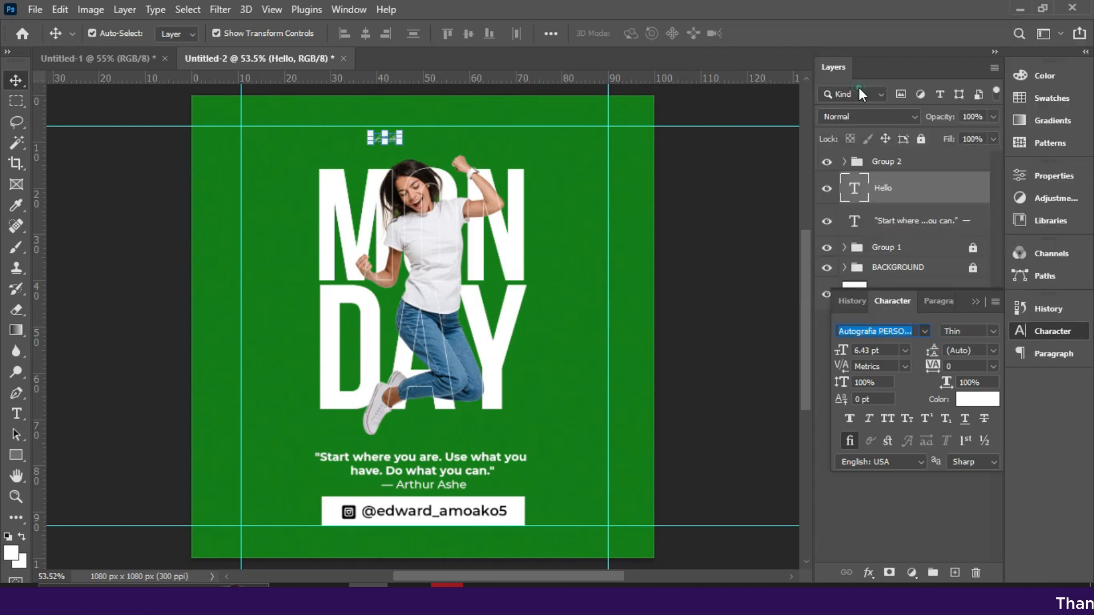
pyautogui.click(904, 349)
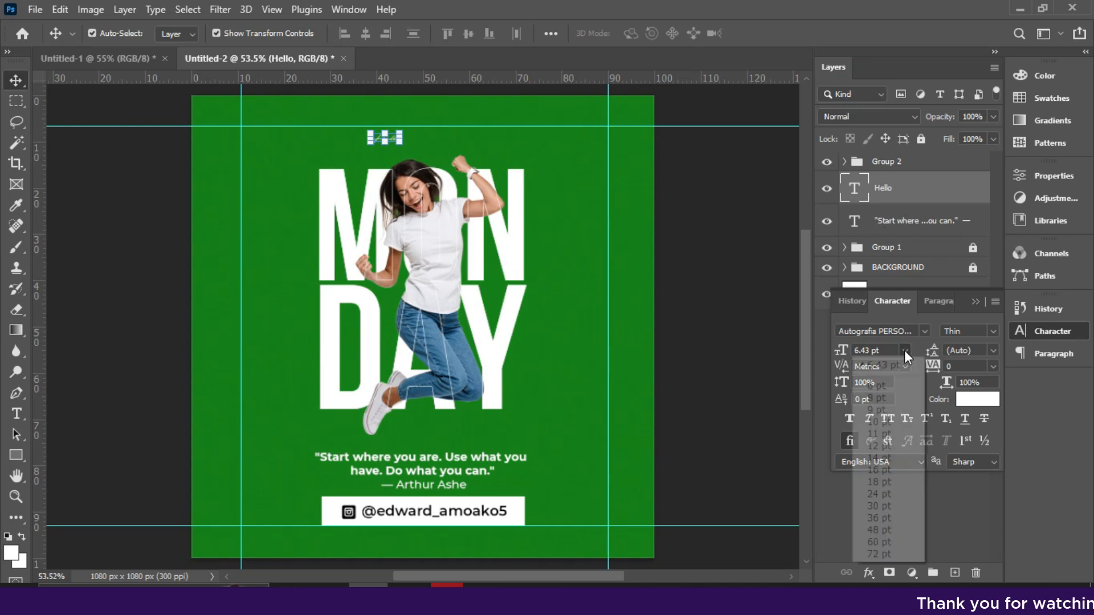
pyautogui.click(877, 471)
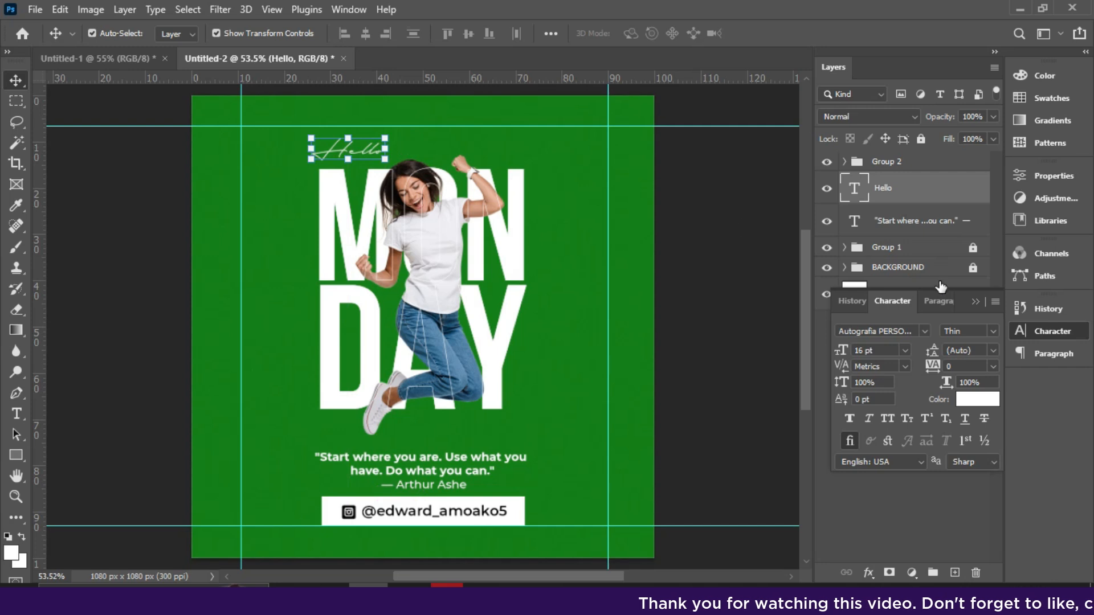
pyautogui.click(994, 332)
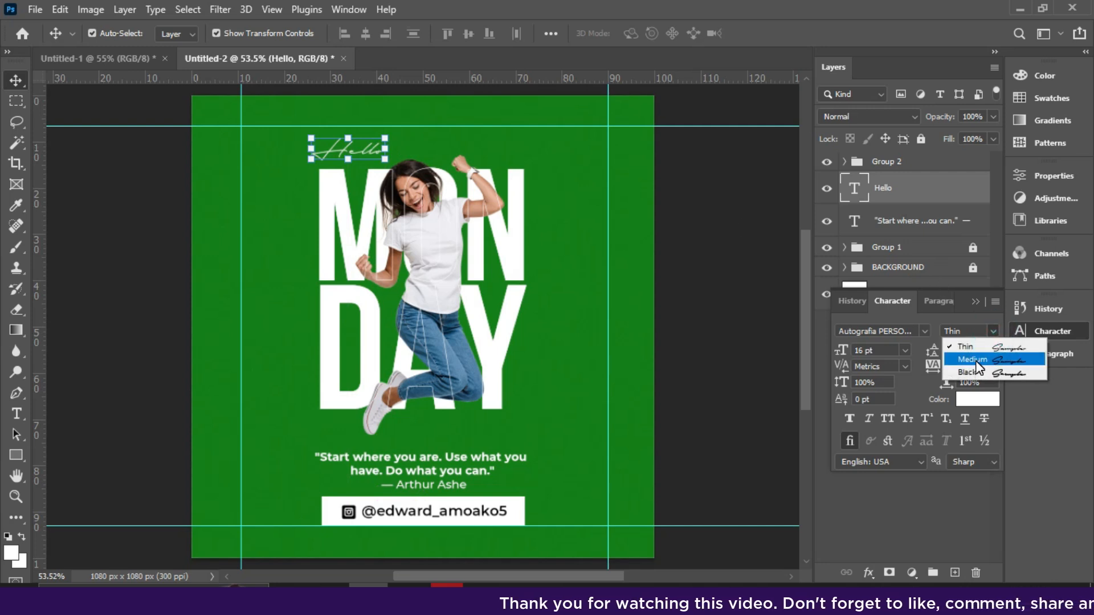
# - Color the Hello text yellow (ffe400) and move it slightly down to sit just above the M of MON
pyautogui.click(975, 398)
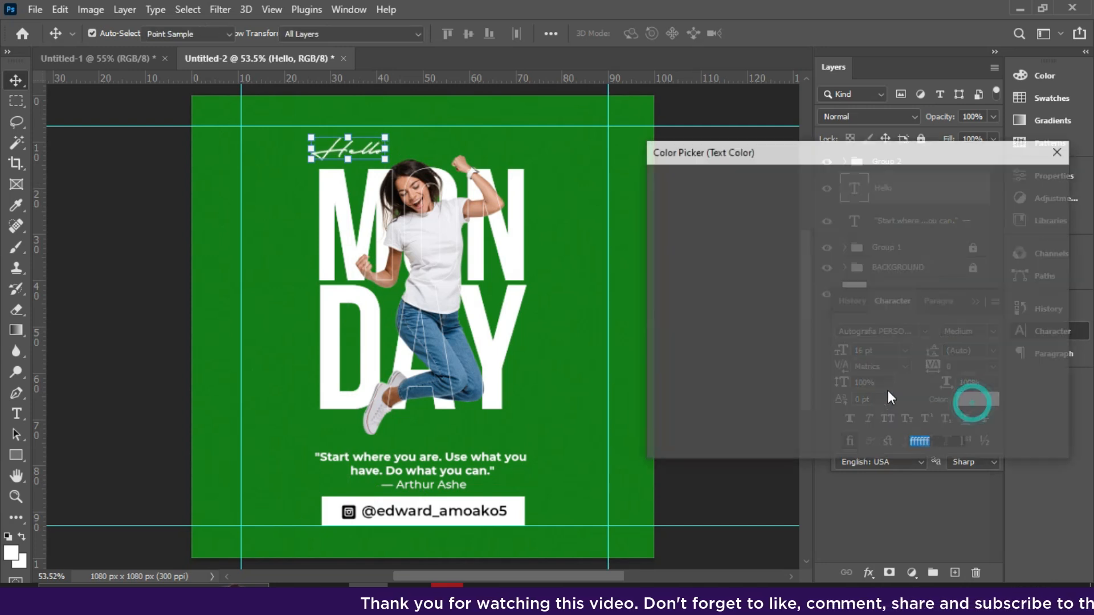
pyautogui.click(855, 352)
pyautogui.moveTo(882, 368); pyautogui.dragTo(874, 371)
pyautogui.click(856, 190)
pyautogui.click(874, 362)
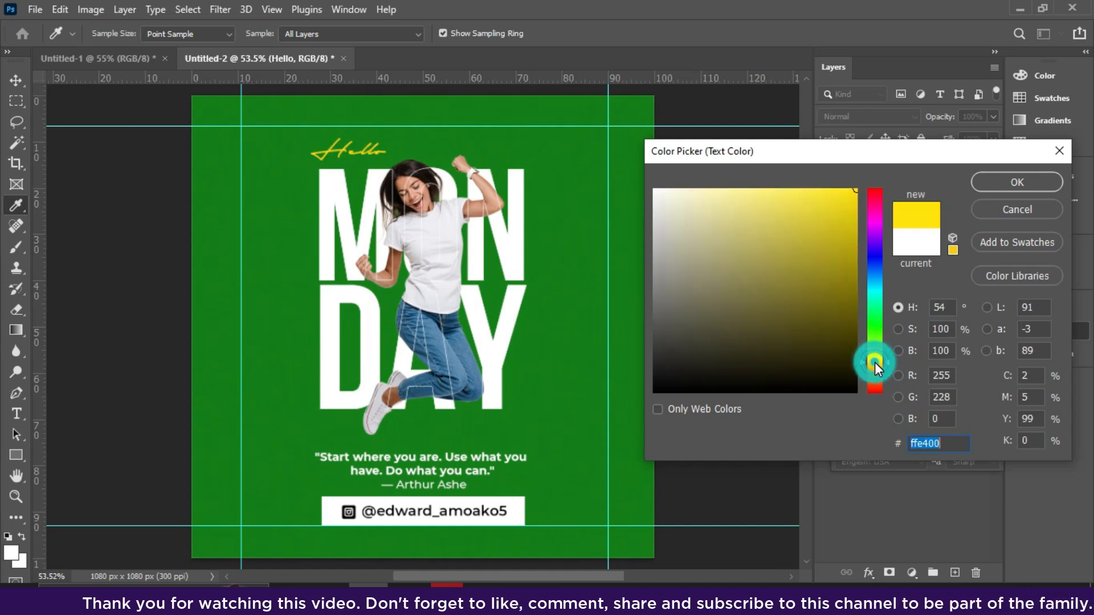
pyautogui.click(979, 190)
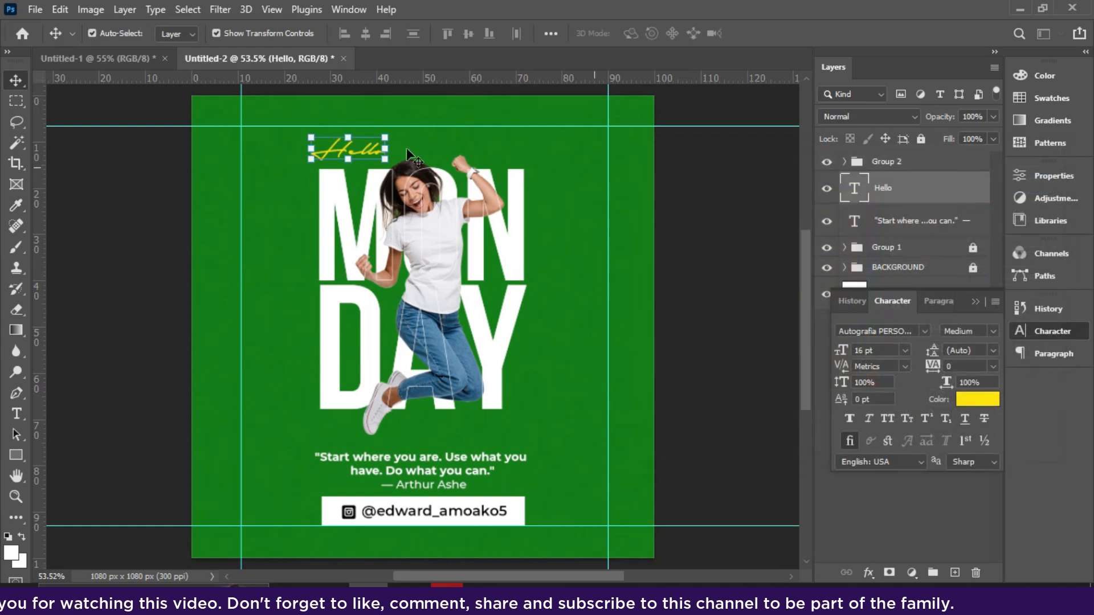
pyautogui.moveTo(351, 152); pyautogui.dragTo(351, 152)
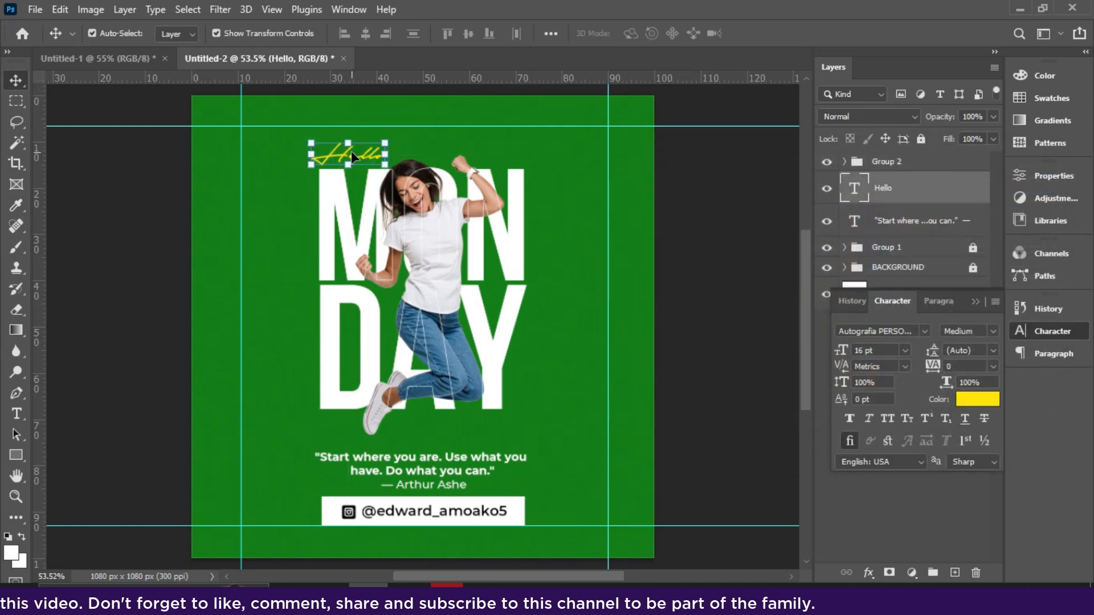
pyautogui.click(978, 302)
# - Unlock and expand Group 1, and select its visible MON DAY text layer
pyautogui.click(899, 247)
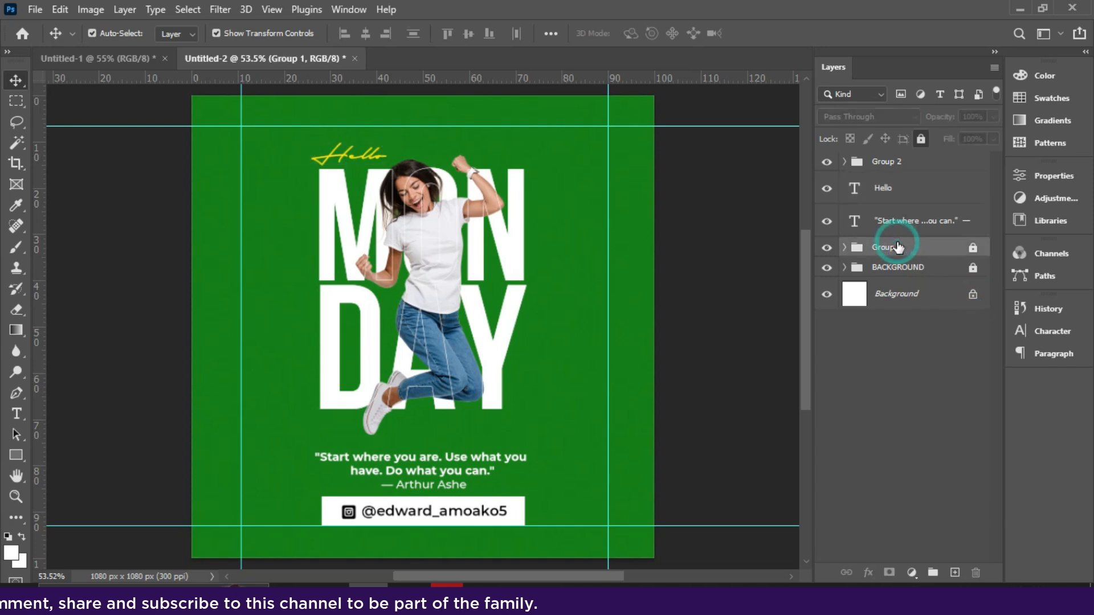
pyautogui.click(921, 139)
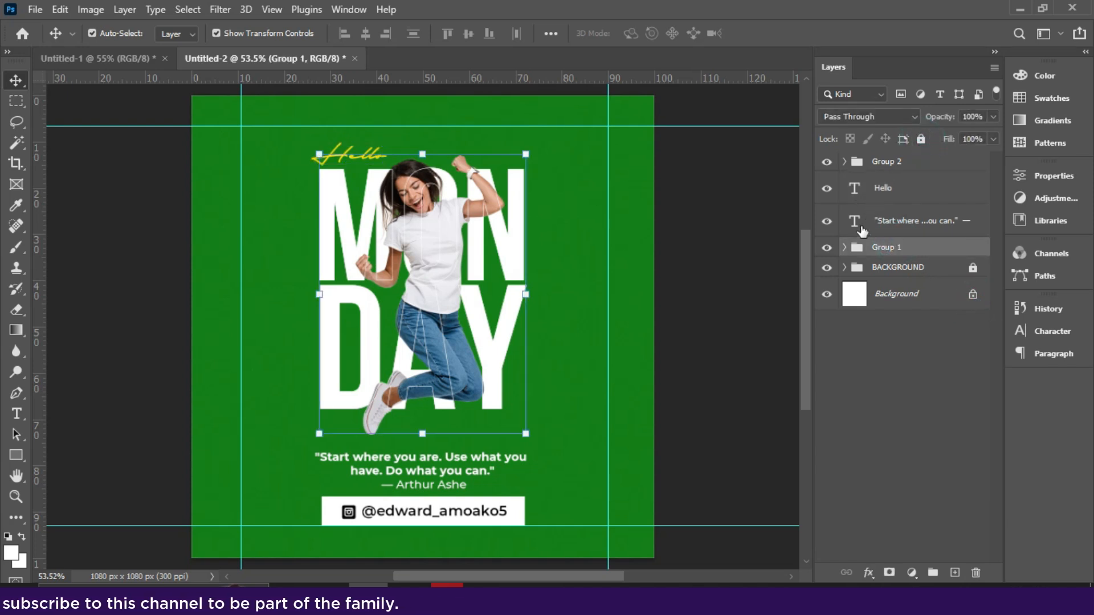
pyautogui.click(844, 248)
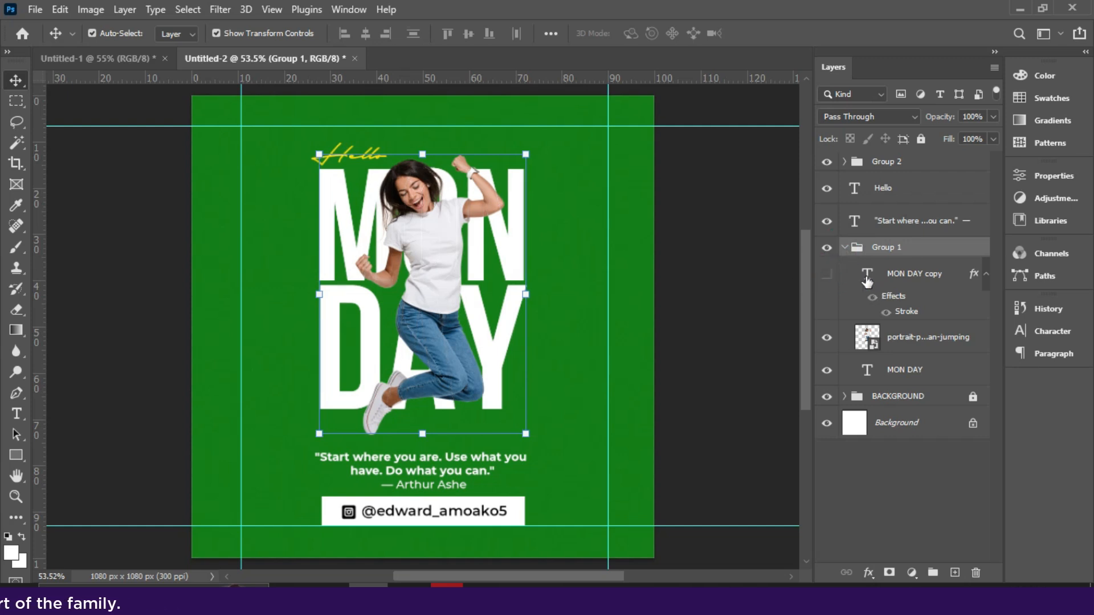
pyautogui.click(884, 371)
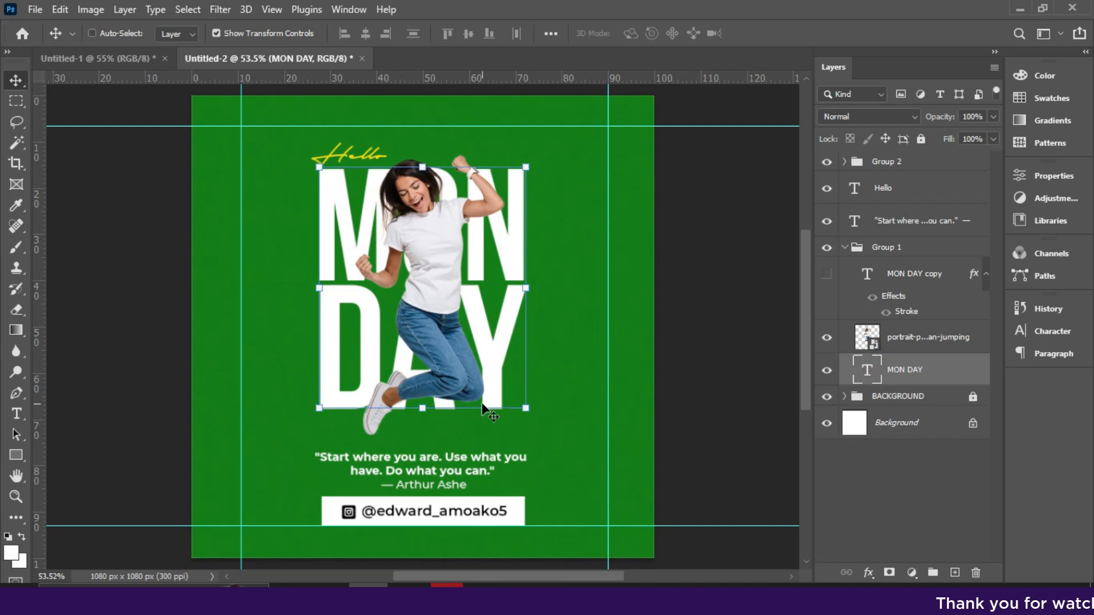
pyautogui.hotkey('ctrl', 'j')
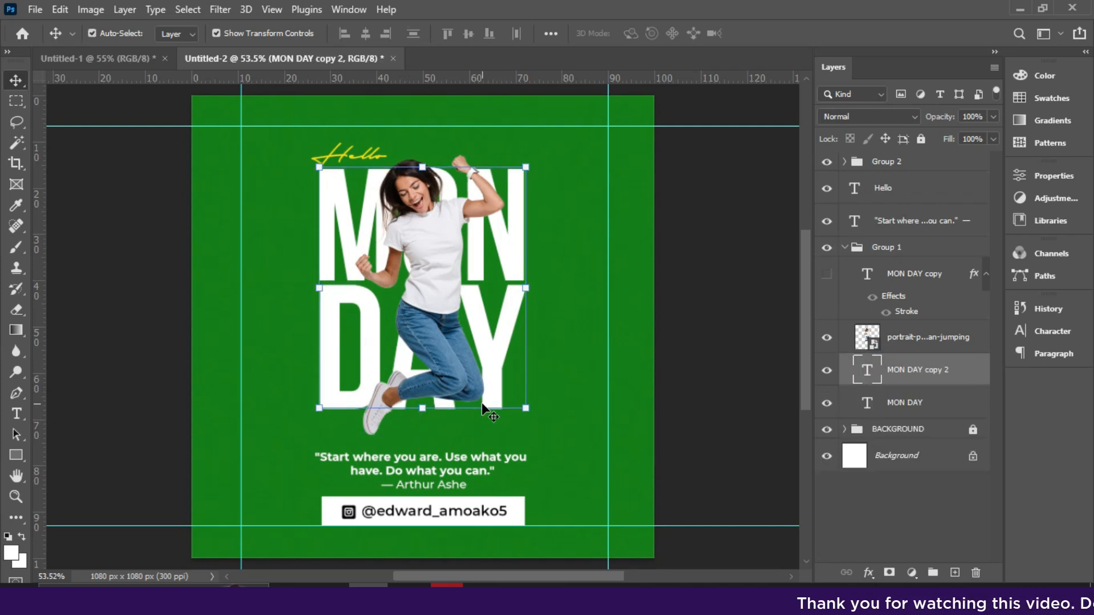
pyautogui.hotkey('ctrl', 't')
pyautogui.rightClick(456, 354)
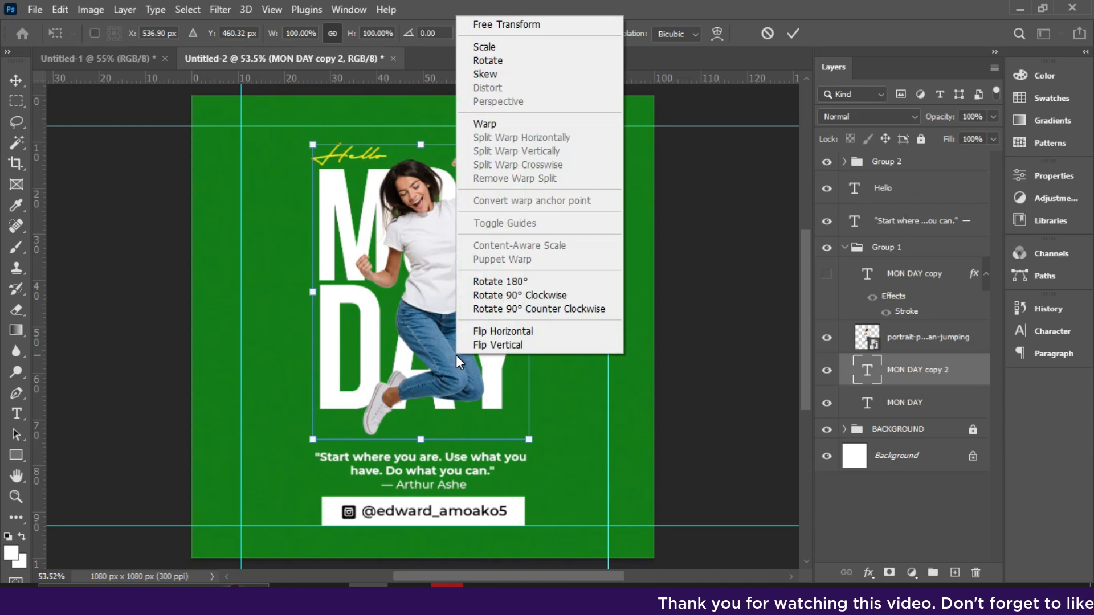
pyautogui.click(421, 369)
pyautogui.doubleClick(420, 369)
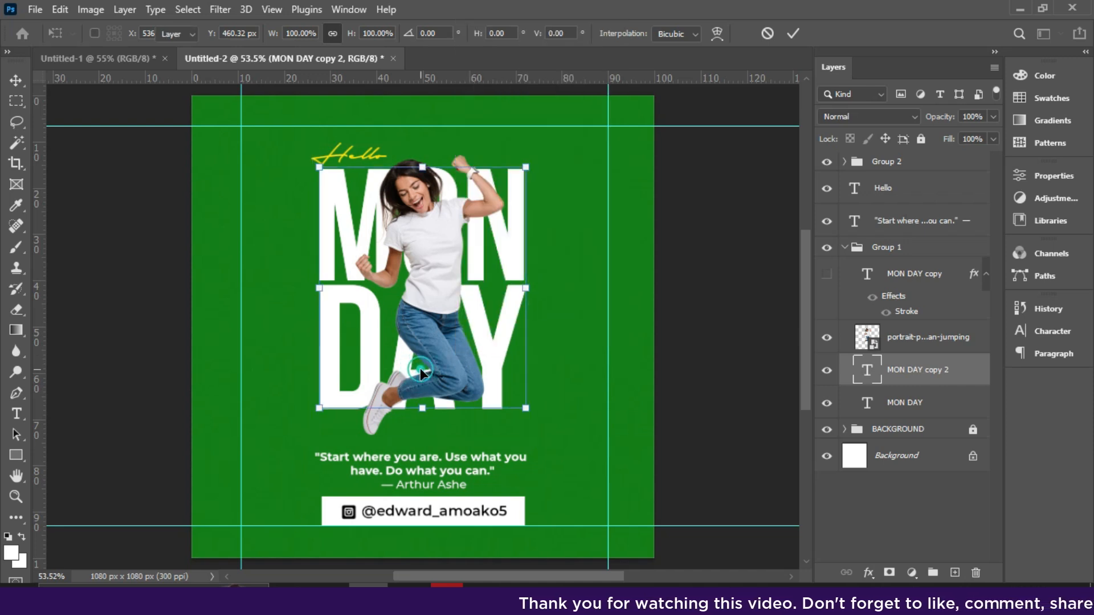
pyautogui.click(826, 274)
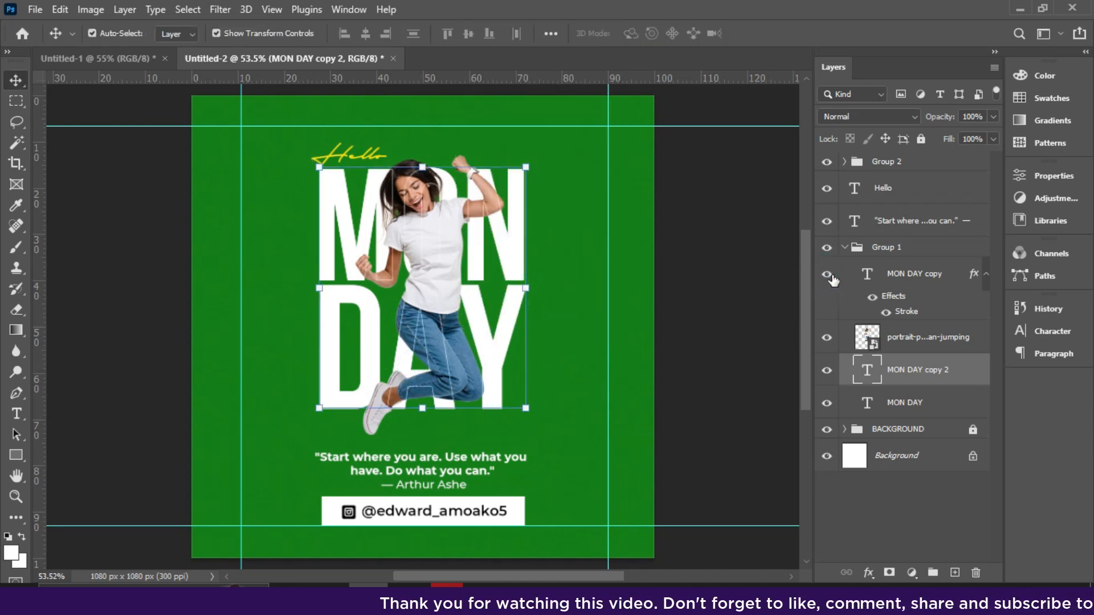
pyautogui.click(828, 276)
pyautogui.click(829, 276)
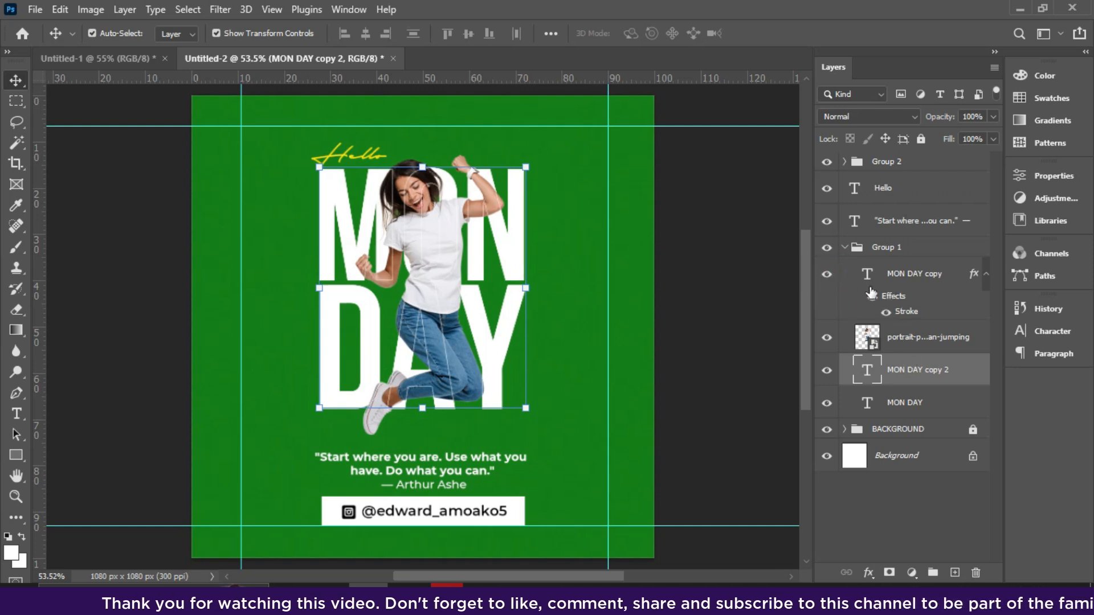
pyautogui.click(826, 276)
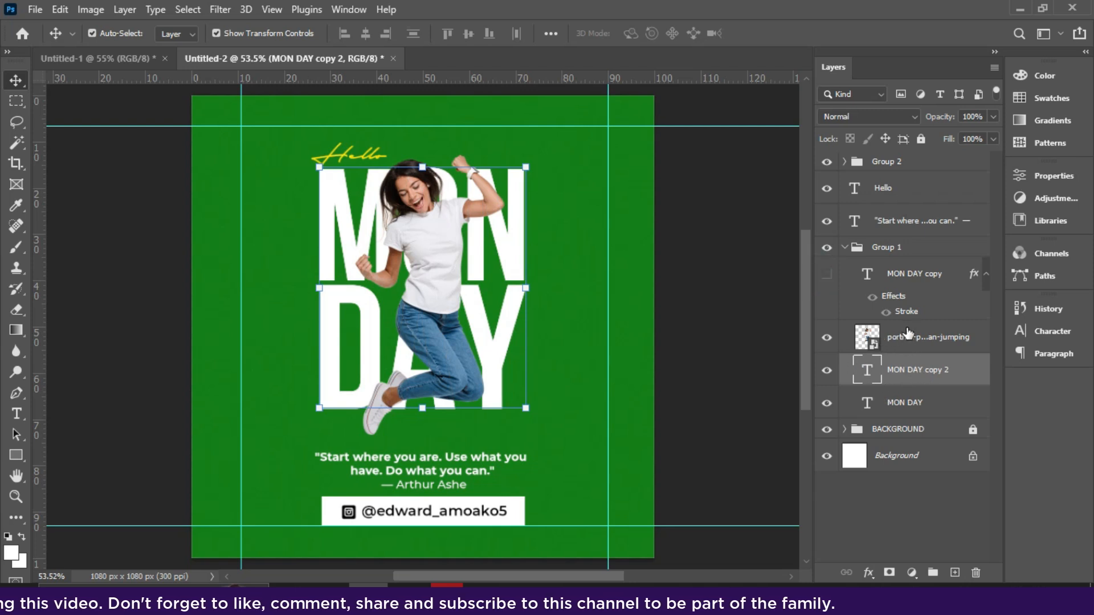
pyautogui.press('Delete')
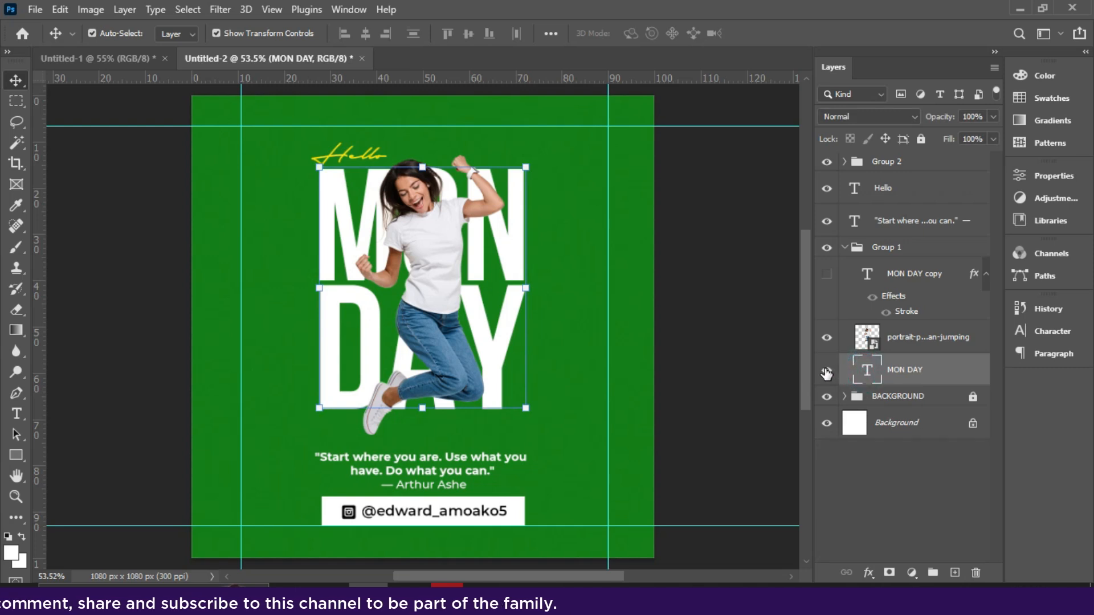
pyautogui.click(826, 372)
pyautogui.click(827, 370)
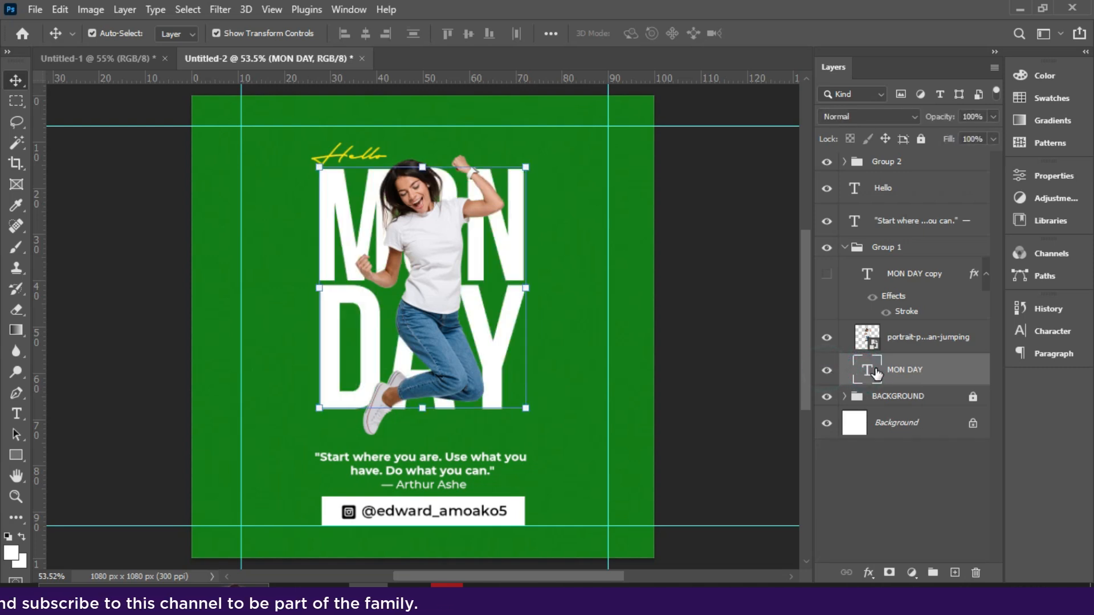
# - Duplicate the MON DAY text layer and flip the copy vertically
pyautogui.hotkey('ctrl', 'j')
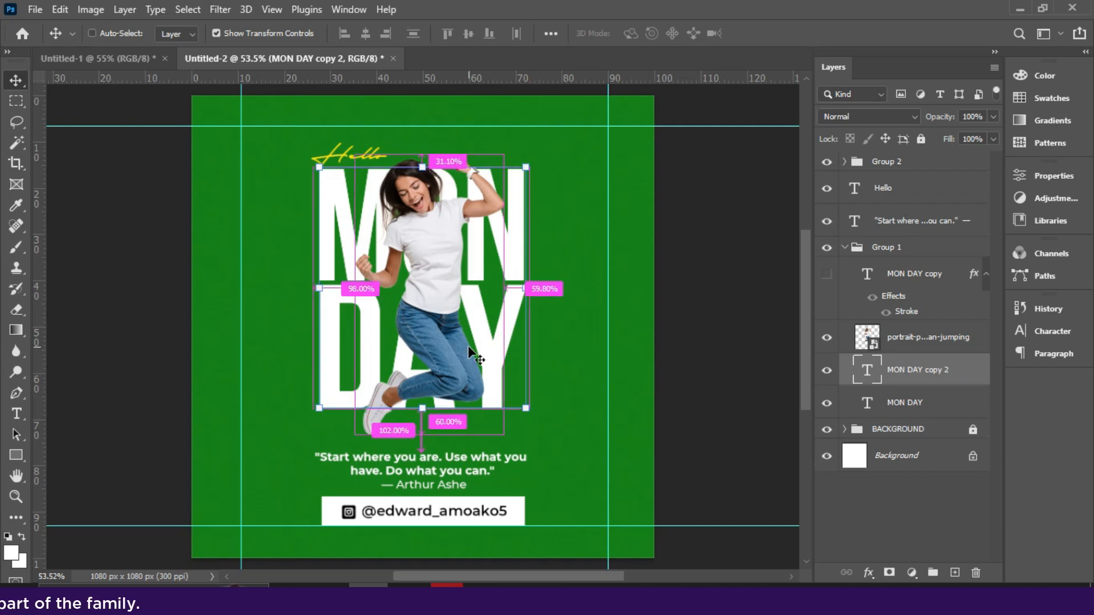
pyautogui.hotkey('ctrl', 't')
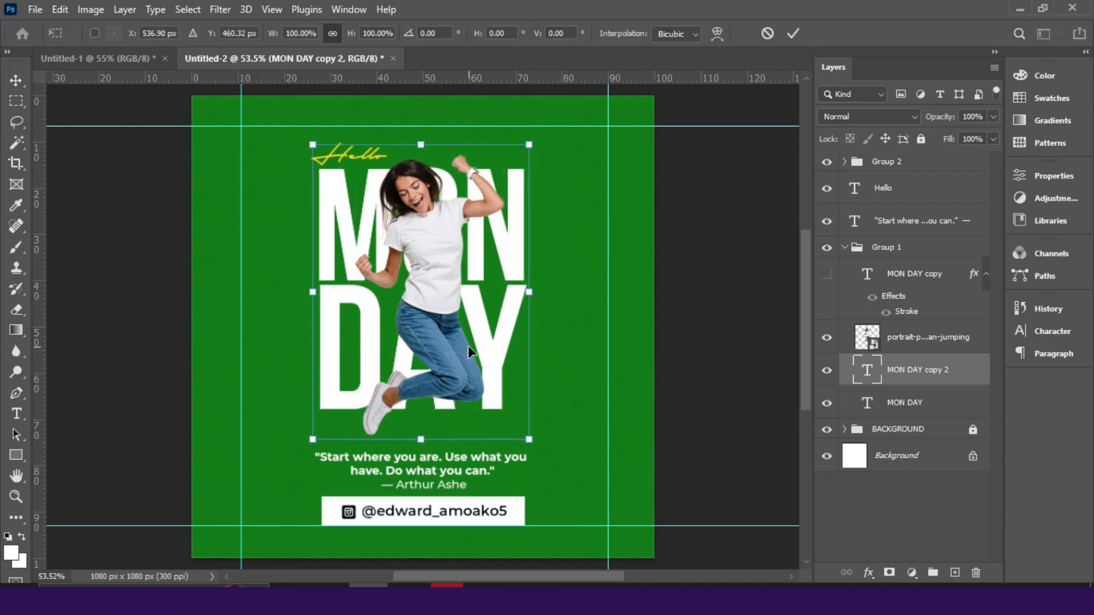
pyautogui.rightClick(467, 345)
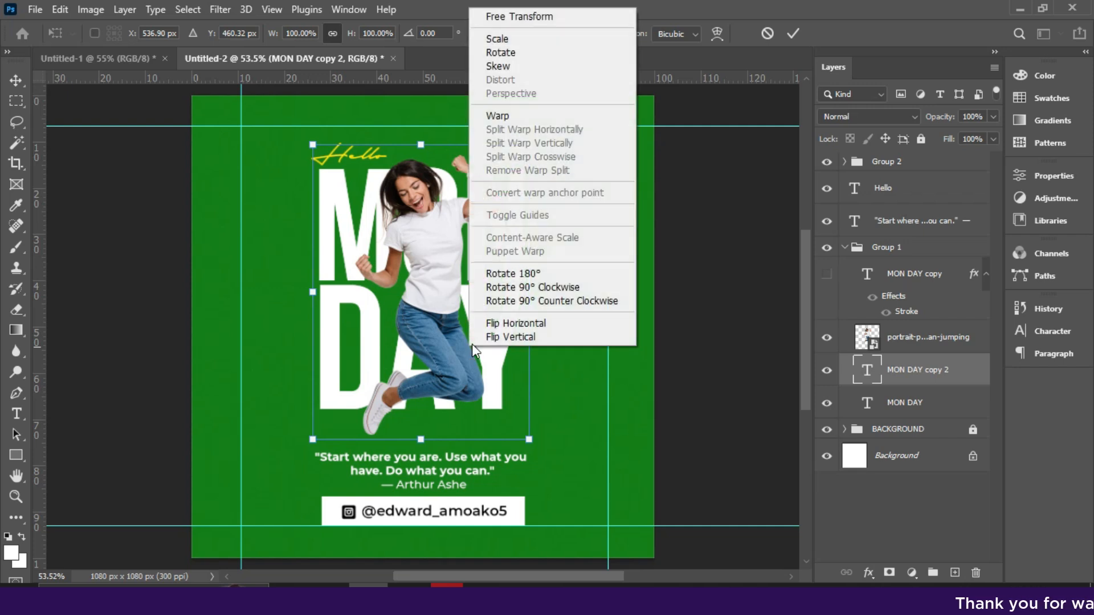
pyautogui.click(505, 337)
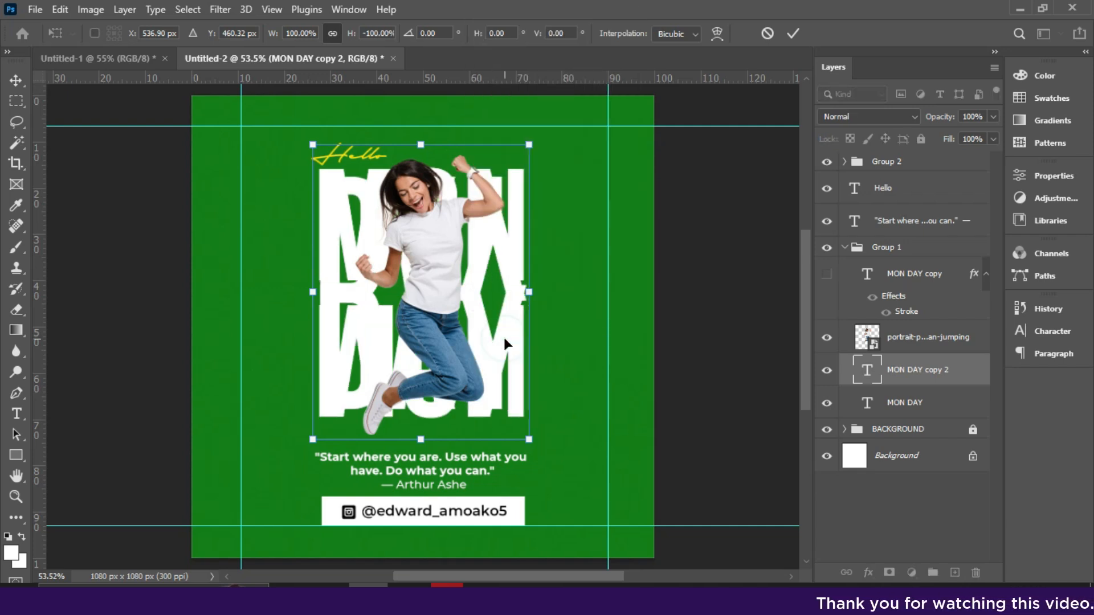
# - Place the flipped copy directly beneath the original MON DAY as a reflection, at about Y 1008 px, and rasterize it
pyautogui.moveTo(488, 299); pyautogui.dragTo(487, 511)
pyautogui.press('Up')
pyautogui.press('Up')
pyautogui.press('Up')
pyautogui.press('Up')
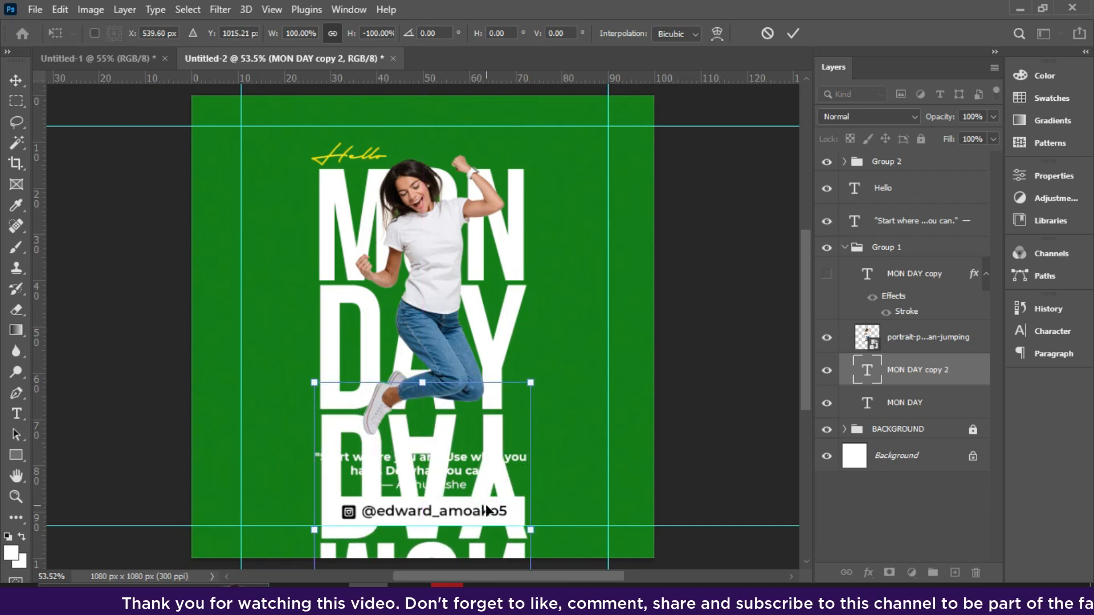
pyautogui.press('Up')
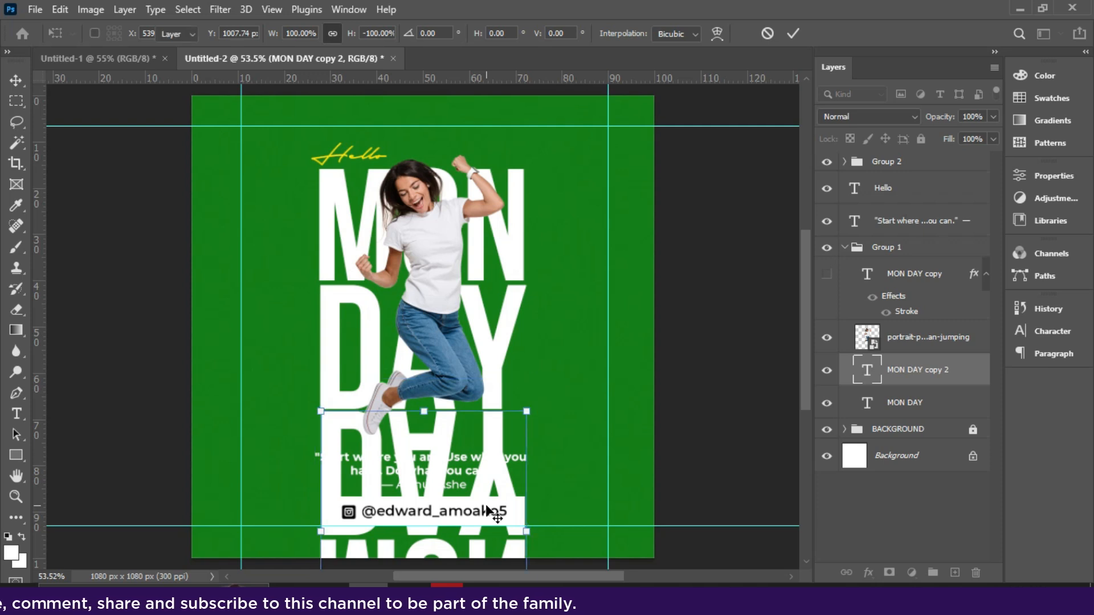
pyautogui.press('Return')
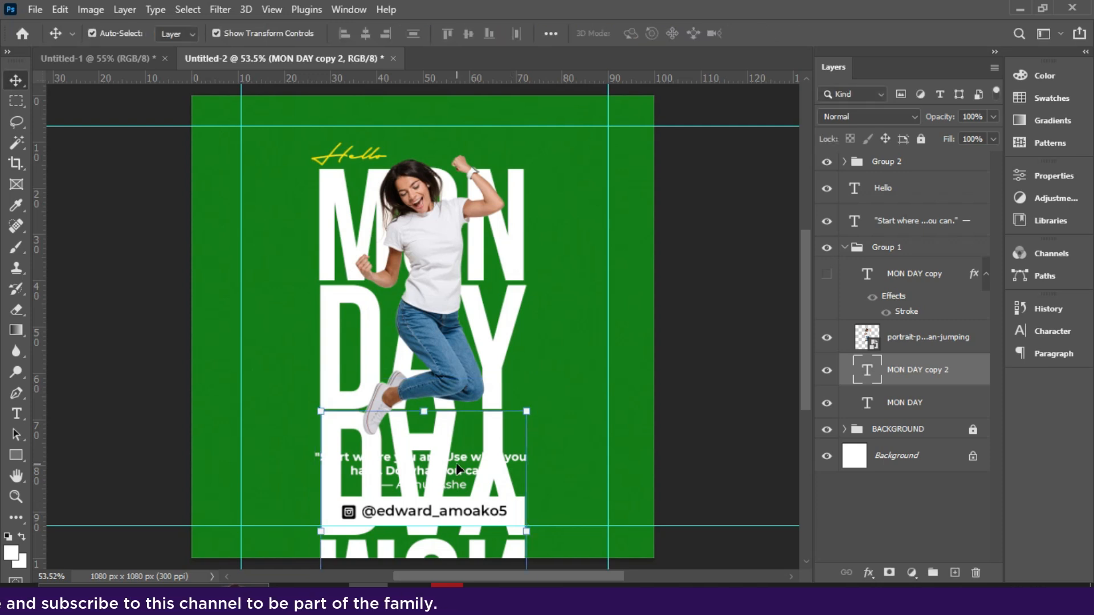
pyautogui.rightClick(924, 371)
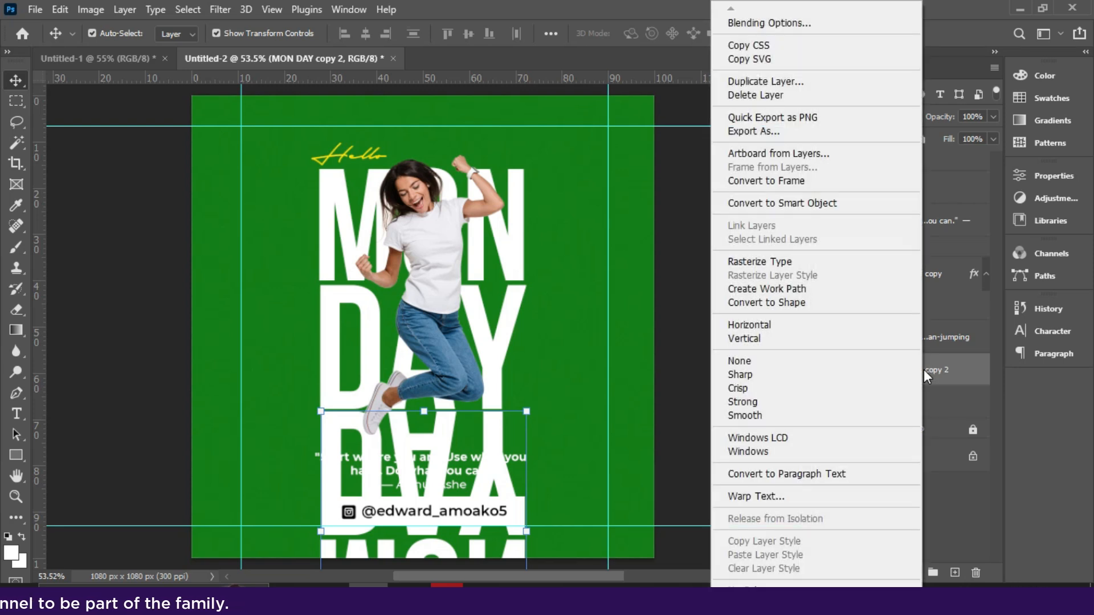
pyautogui.click(775, 263)
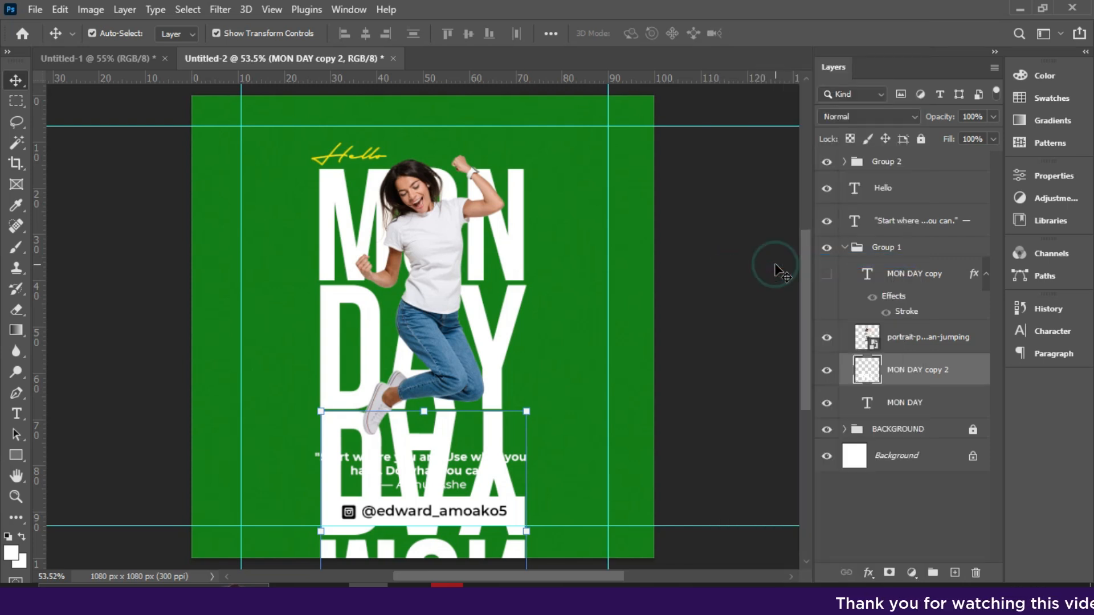
# - Set up the Eraser with a Soft Round brush at 800 px size and 0% hardness
pyautogui.click(16, 310)
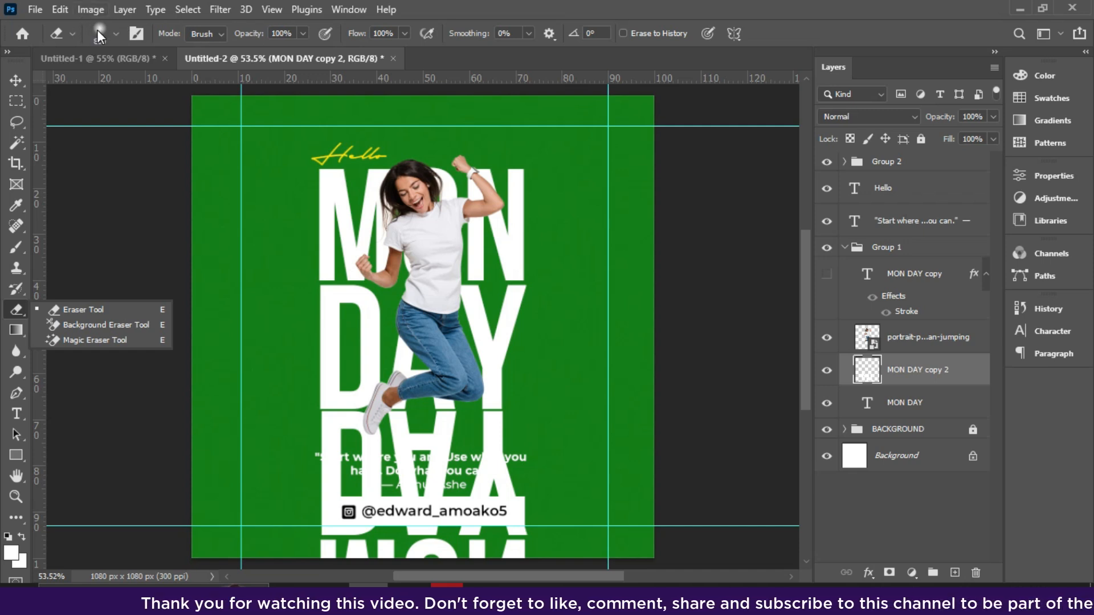
pyautogui.click(350, 9)
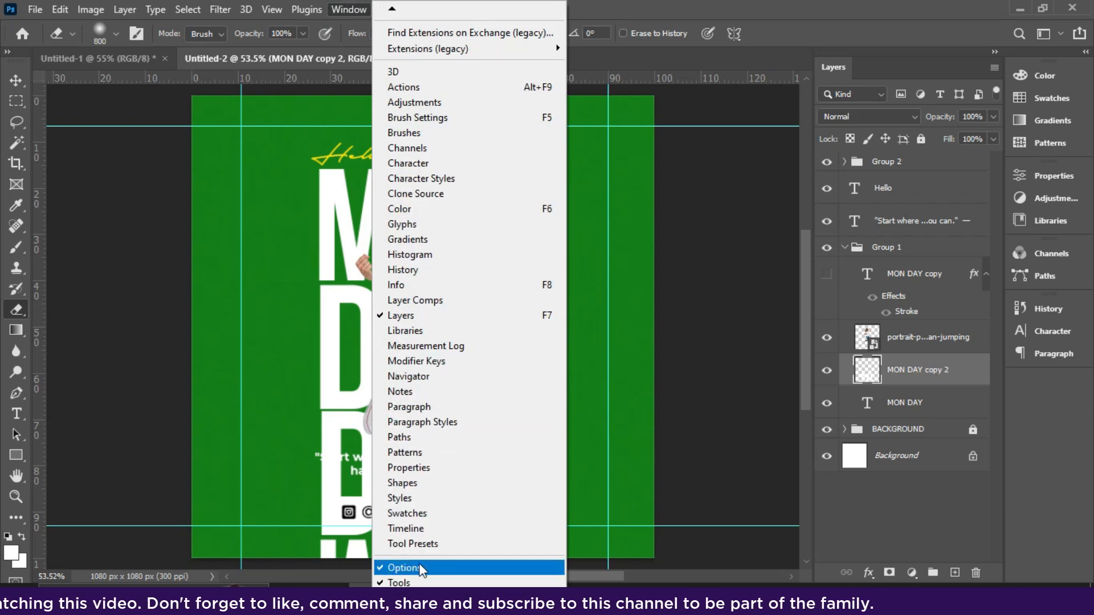
pyautogui.click(102, 41)
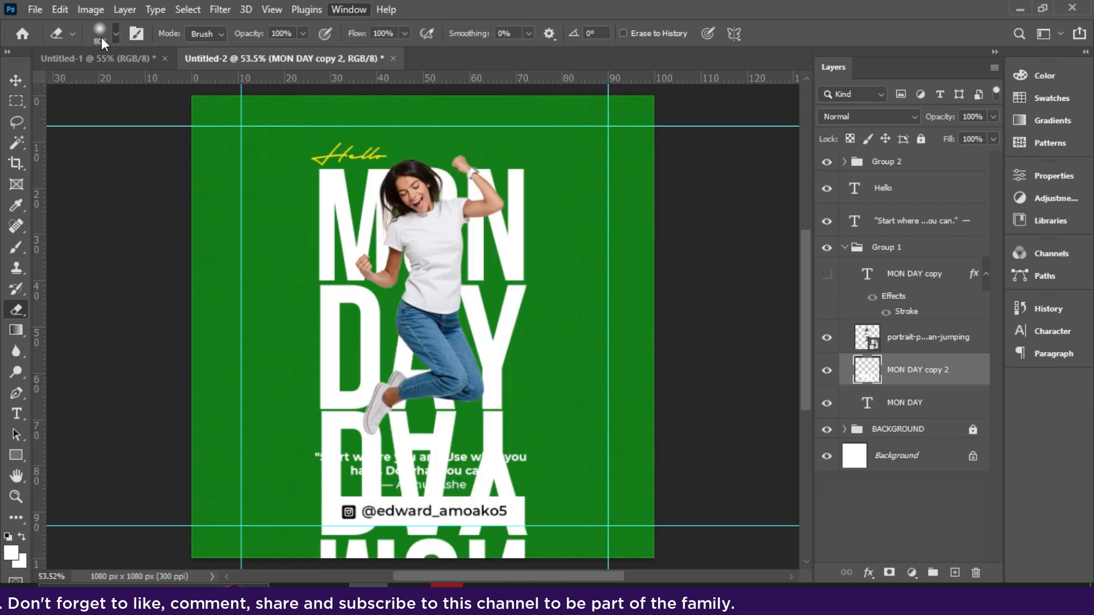
pyautogui.click(102, 42)
pyautogui.click(102, 42)
pyautogui.click(101, 41)
pyautogui.click(101, 42)
pyautogui.click(101, 42)
pyautogui.click(101, 42)
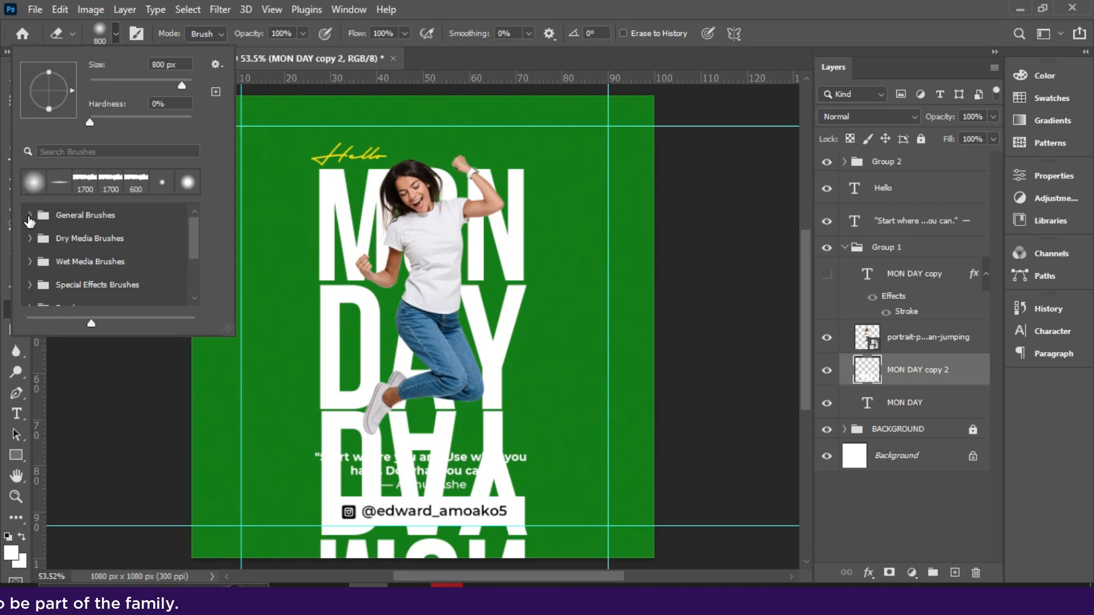
pyautogui.click(30, 219)
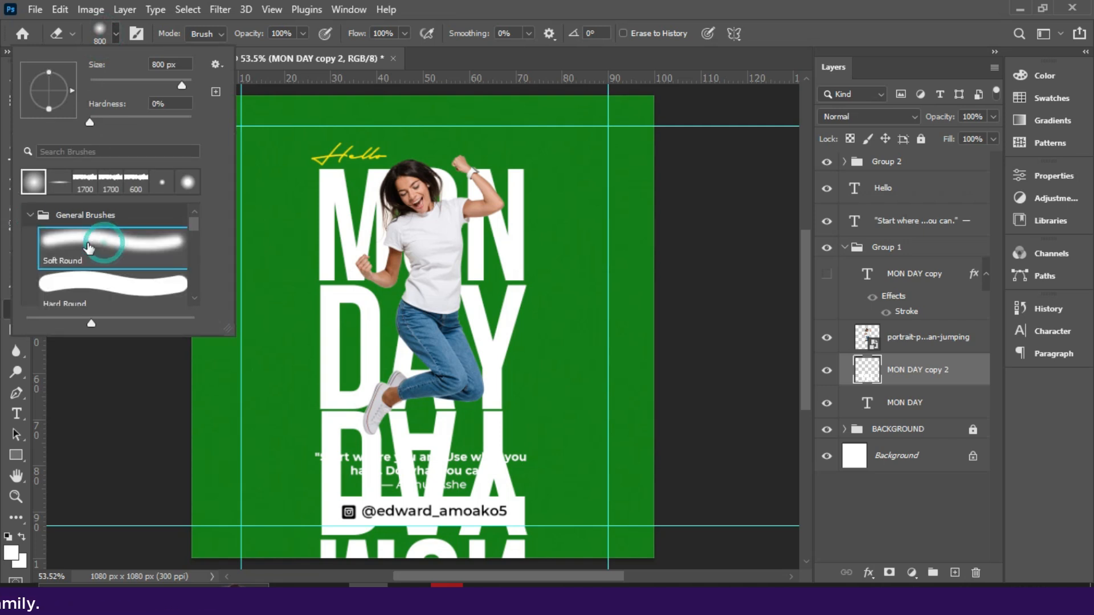
pyautogui.click(29, 217)
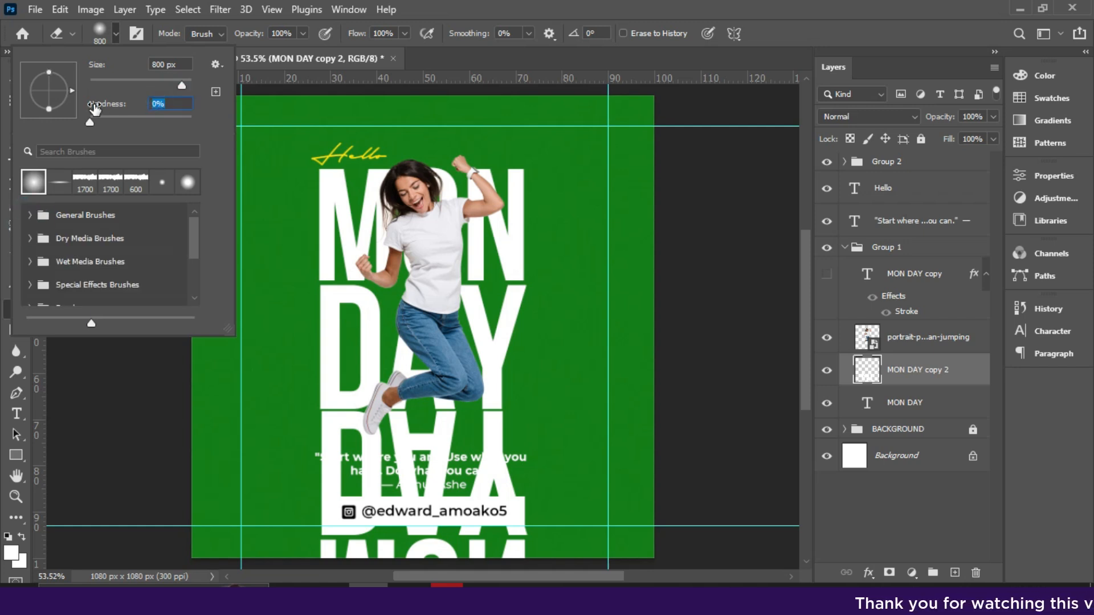
pyautogui.click(178, 65)
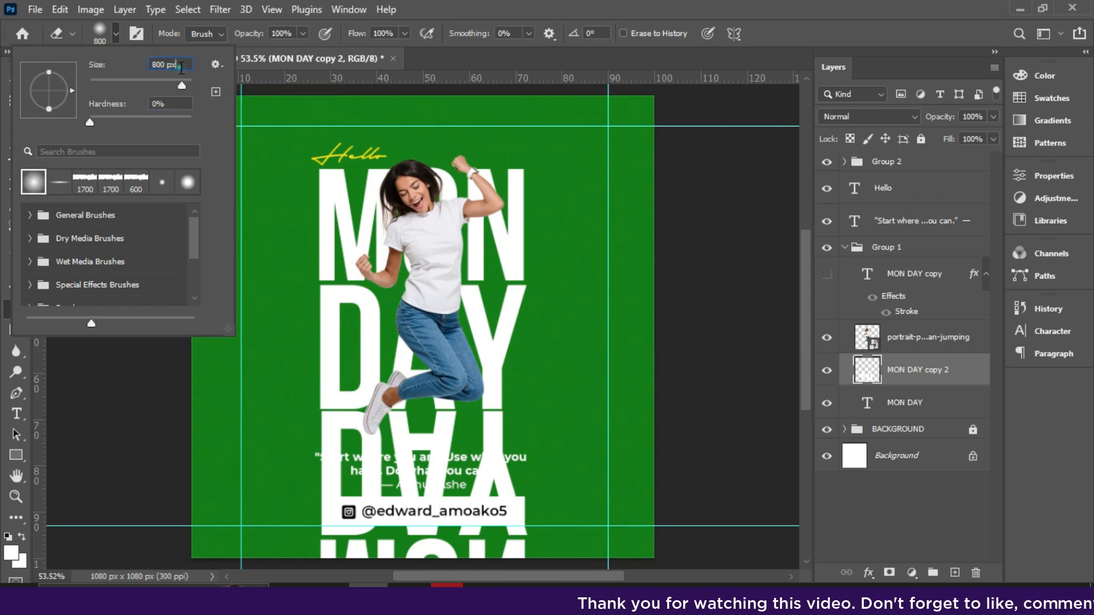
pyautogui.click(107, 40)
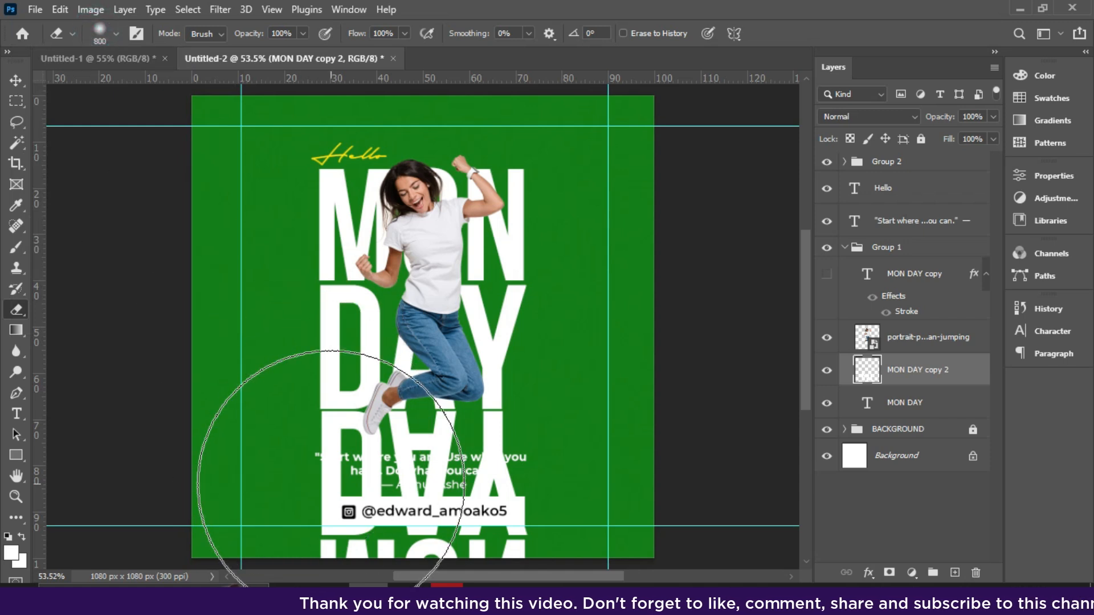
# - Erase the lower part of the flipped MON DAY copy so it fades out softly behind the quote and handle bar
pyautogui.hotkey('ctrl', '-')
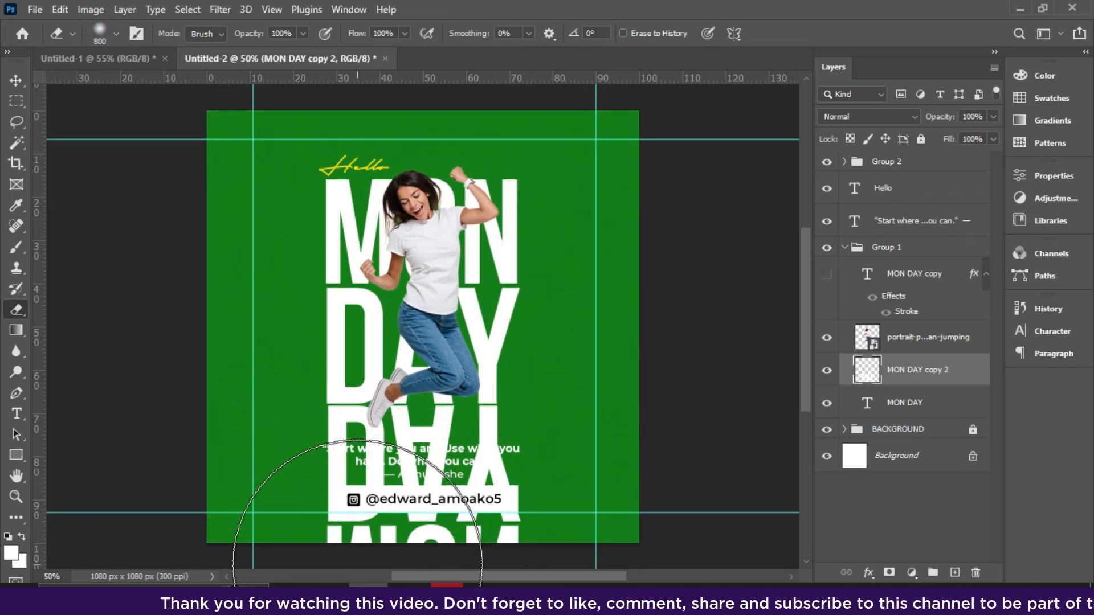
pyautogui.hotkey('ctrl', '-')
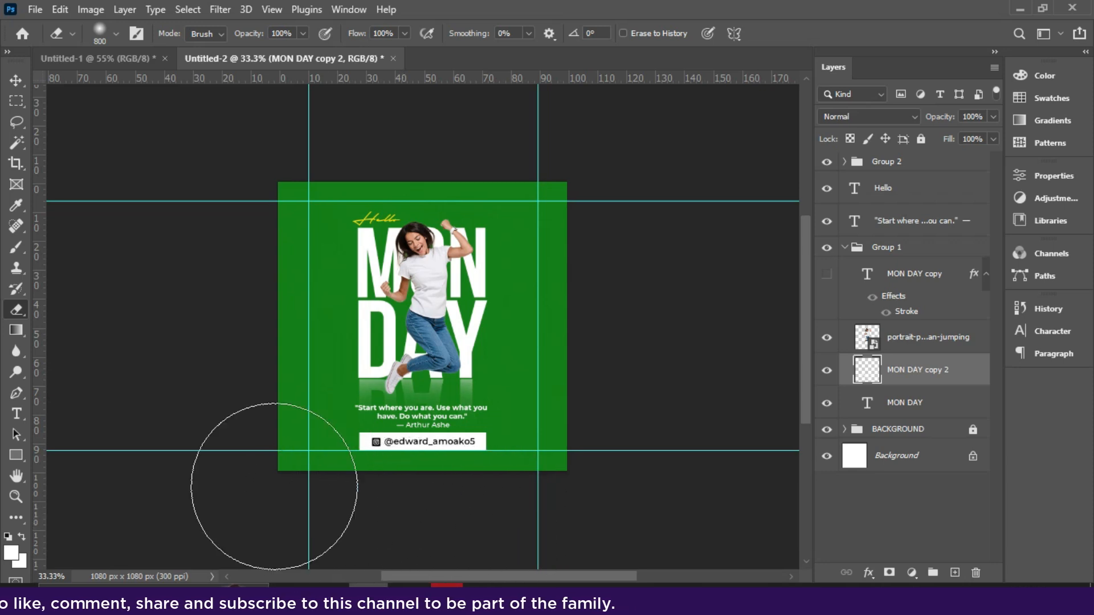
pyautogui.press('v')
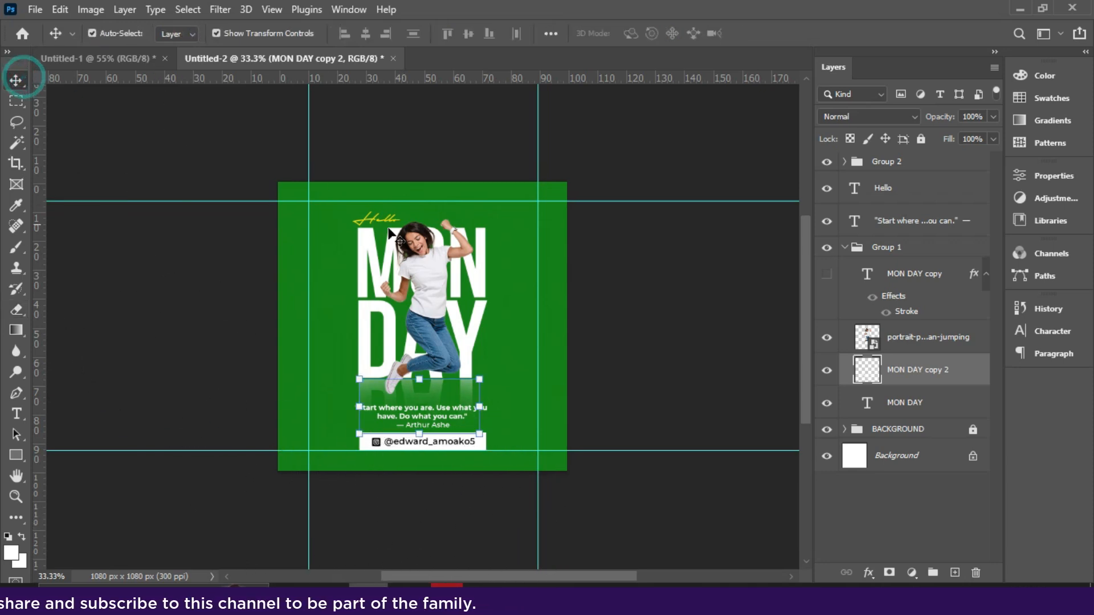
# - Lower the fill of the MON DAY reflection layer to about 43%
pyautogui.hotkey('ctrl', '+')
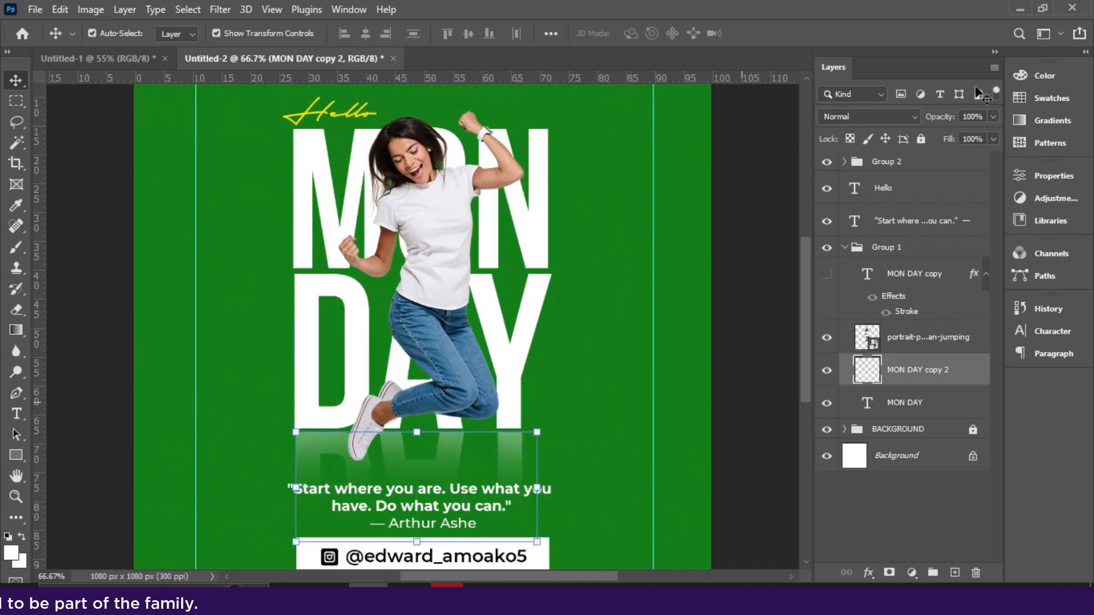
pyautogui.moveTo(989, 158); pyautogui.dragTo(954, 160)
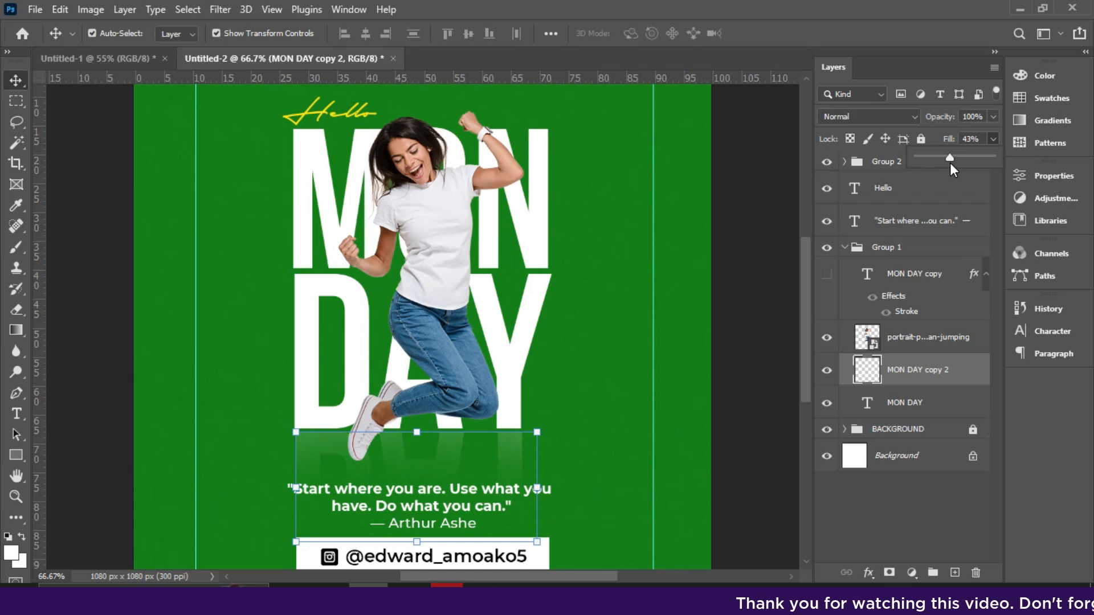
pyautogui.click(781, 222)
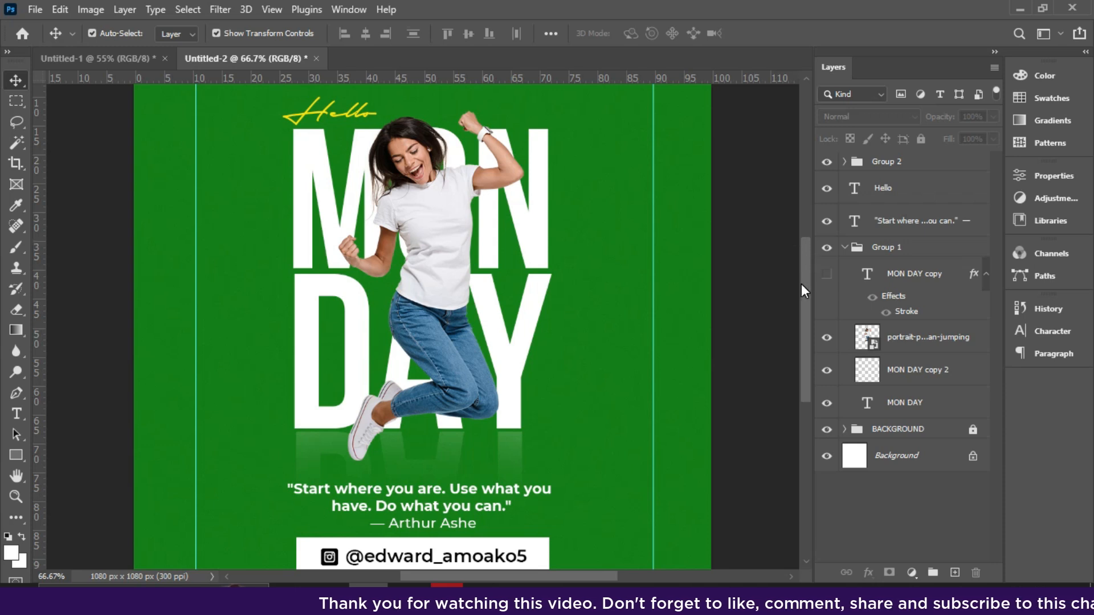
# - Show the stroked MON DAY copy layer over the woman and collapse Group 1
pyautogui.moveTo(801, 284); pyautogui.dragTo(801, 294)
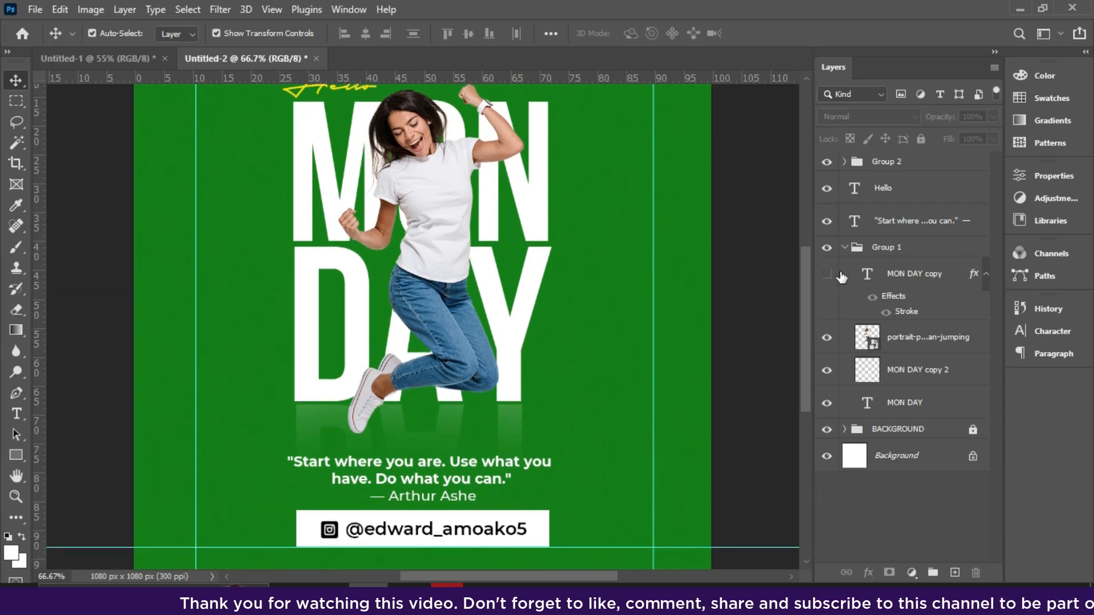
pyautogui.click(824, 276)
pyautogui.click(845, 247)
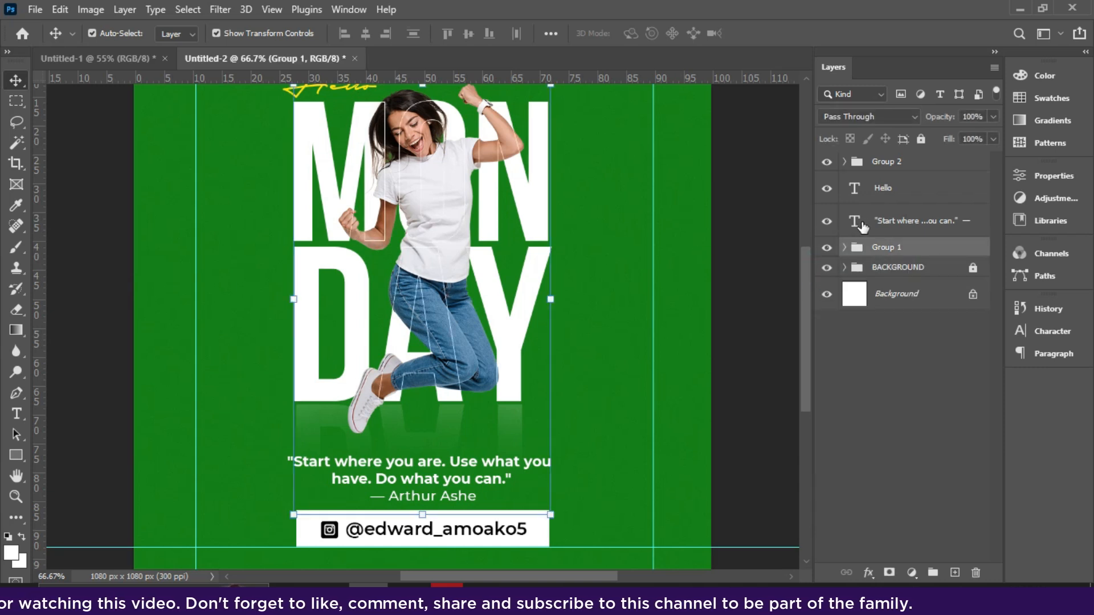
# - Scale Group 1 and the Hello text together to about 106%, extending them up to the upper margin guide
pyautogui.scroll(5, 754, 242)
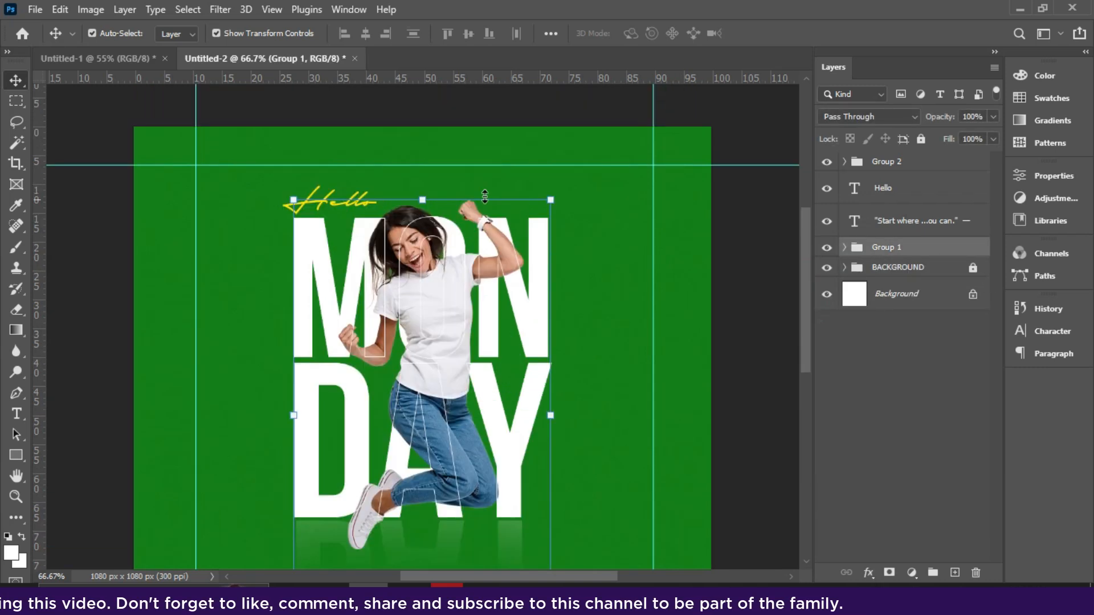
pyautogui.keyDown('ctrl'); pyautogui.click(892, 188); pyautogui.keyUp('ctrl')
pyautogui.moveTo(417, 185); pyautogui.dragTo(417, 159)
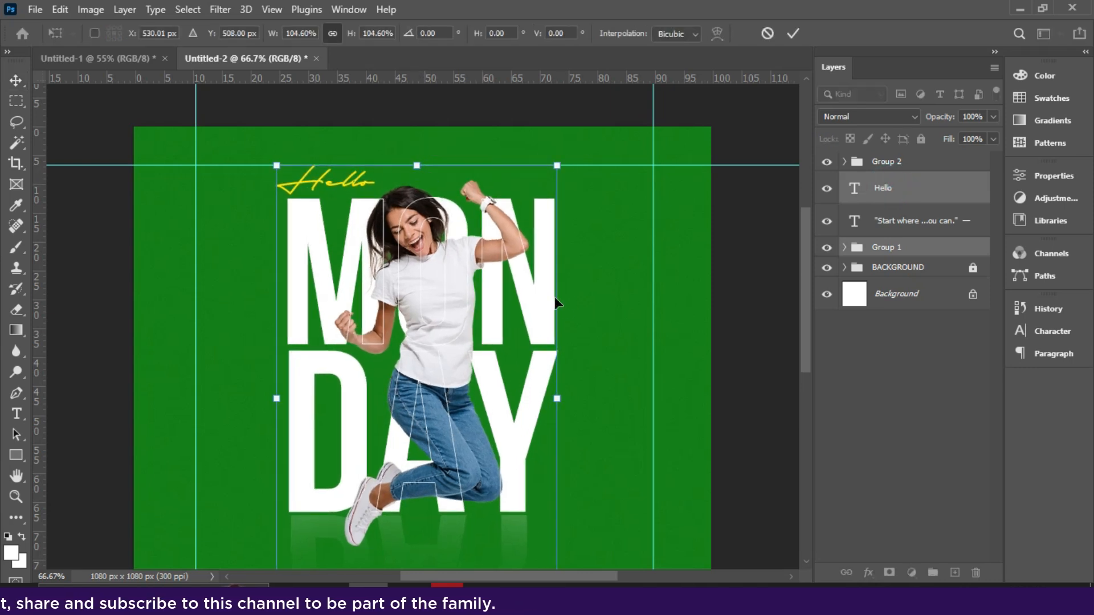
pyautogui.hotkey('ctrl', '-')
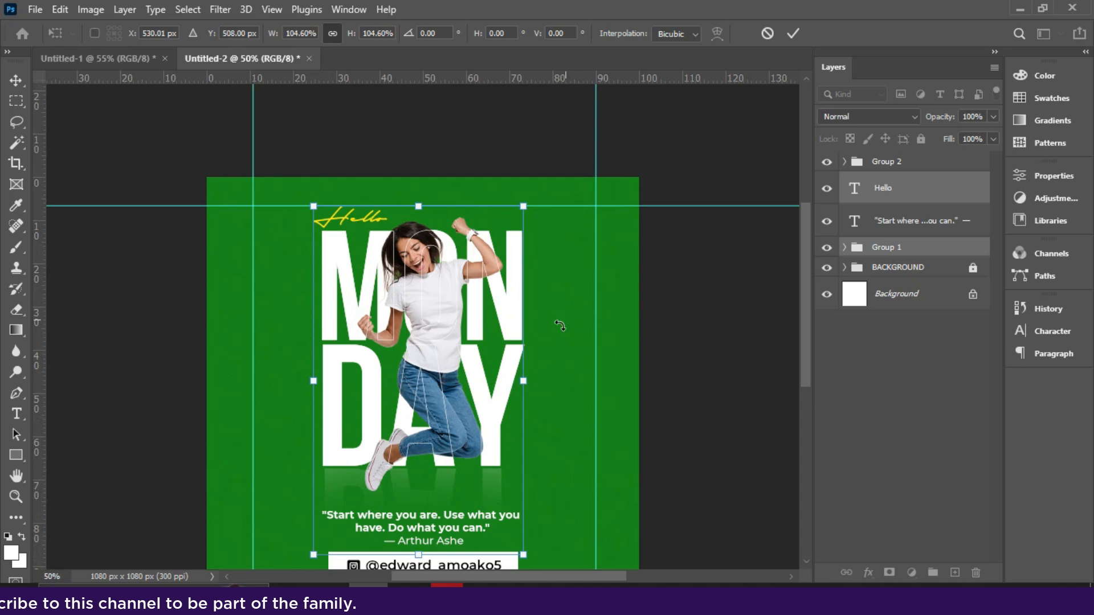
pyautogui.scroll(-3, 796, 336)
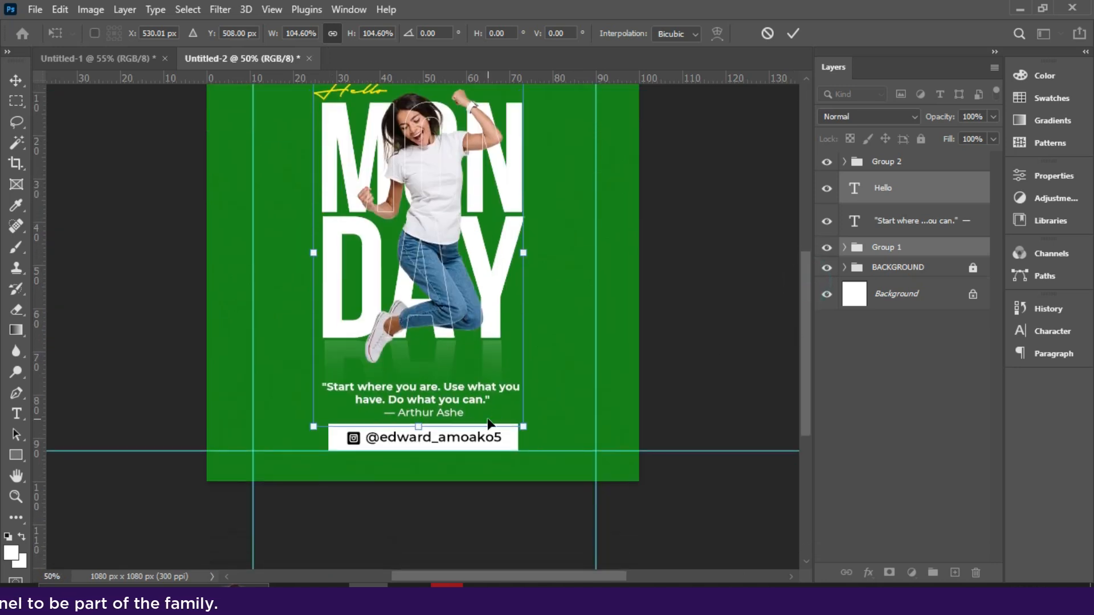
pyautogui.moveTo(415, 428); pyautogui.dragTo(416, 436)
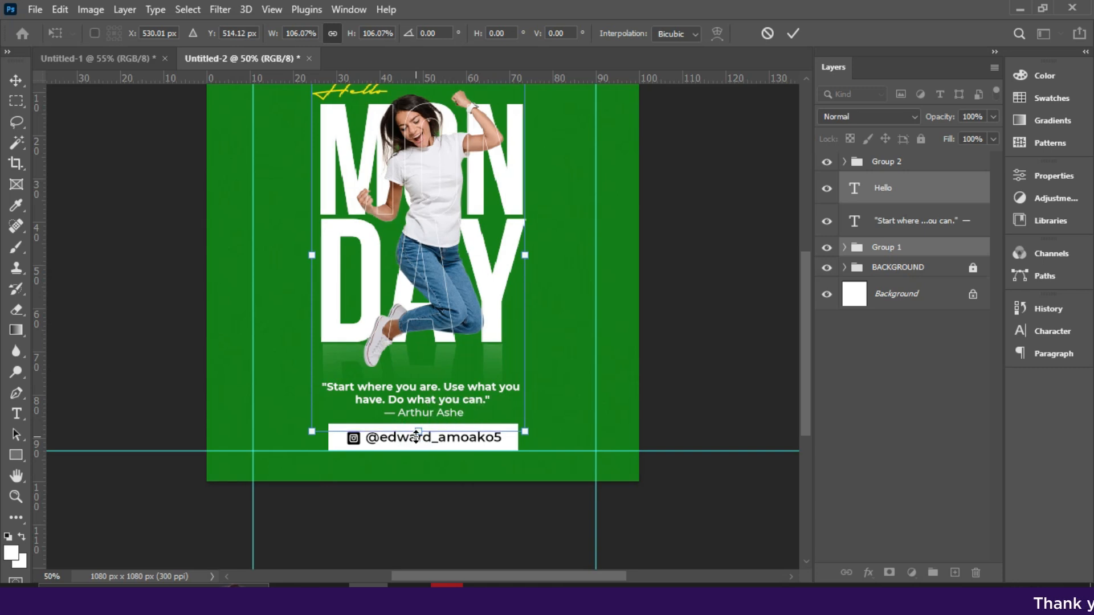
pyautogui.press('Return')
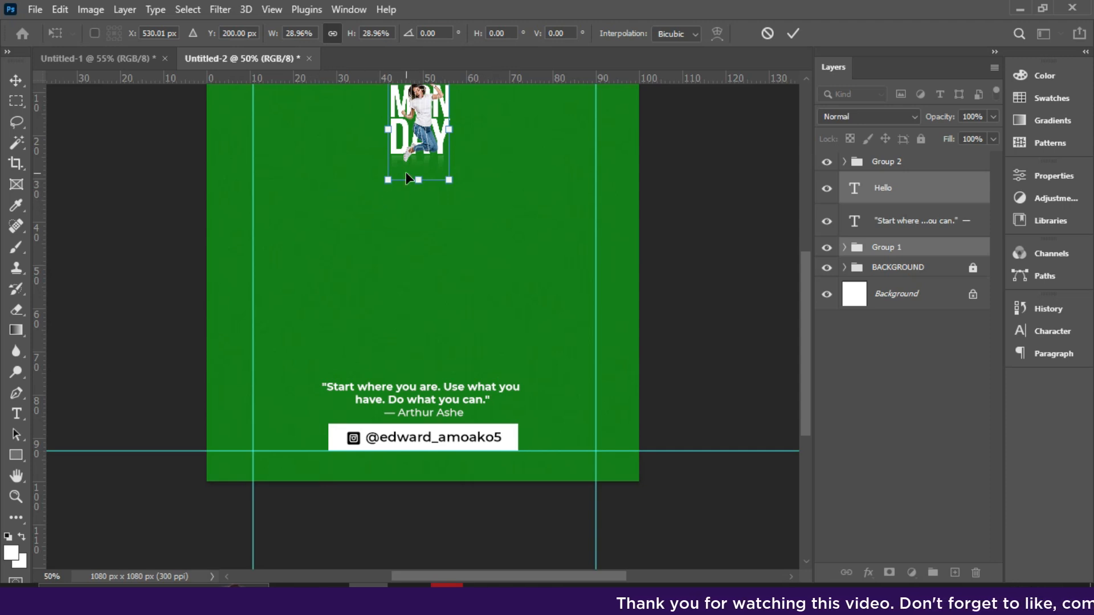
pyautogui.click(763, 35)
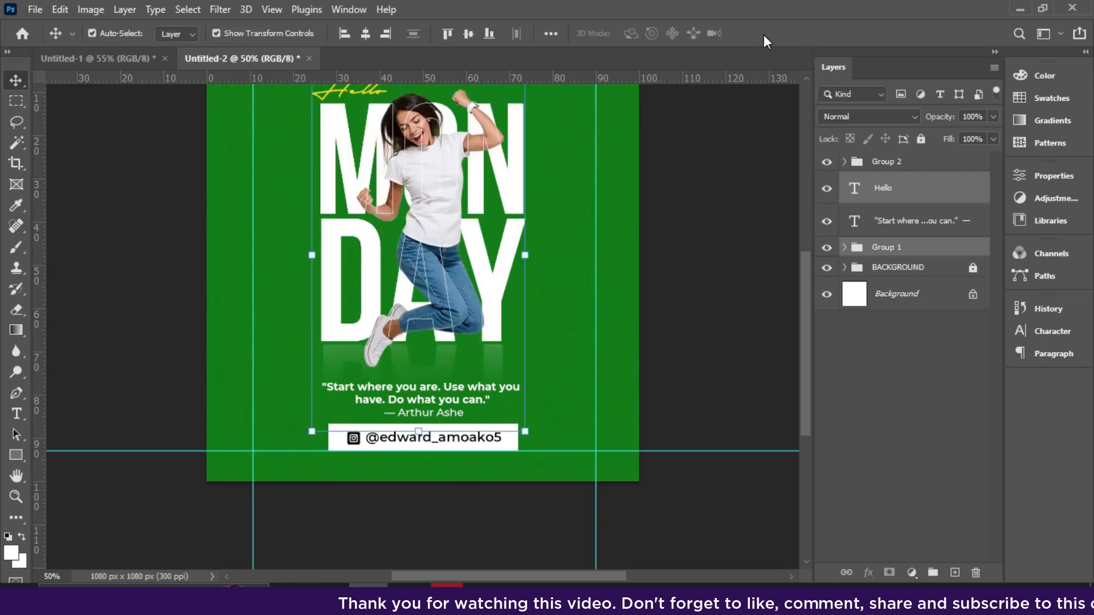
# - Center Group 1 horizontally on the canvas using a whole-canvas selection, and clear the selection
pyautogui.press('ctrl')
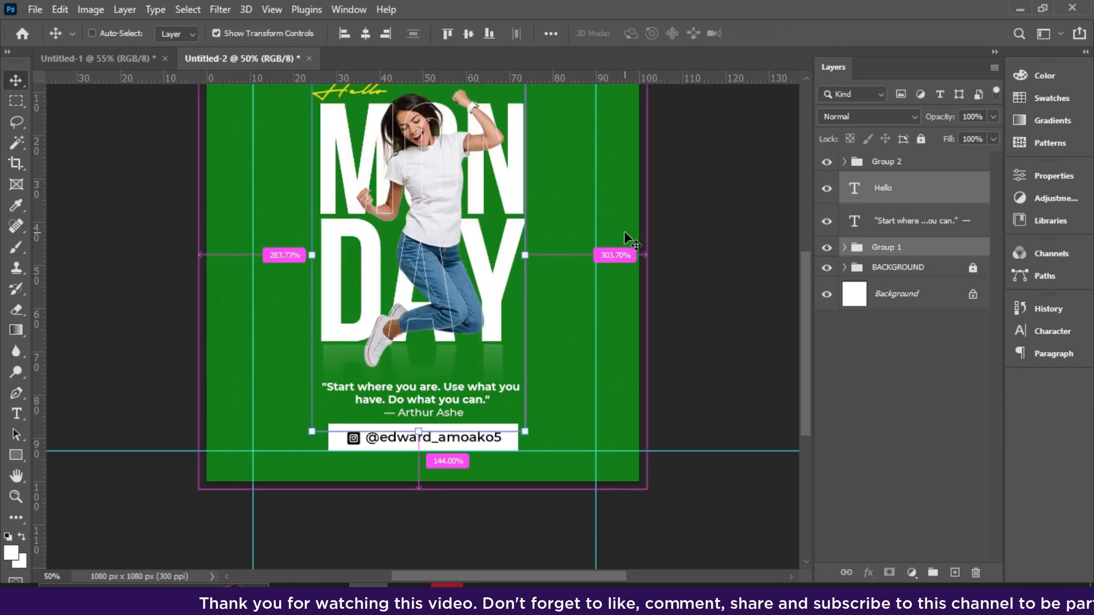
pyautogui.hotkey('ctrl', 'a')
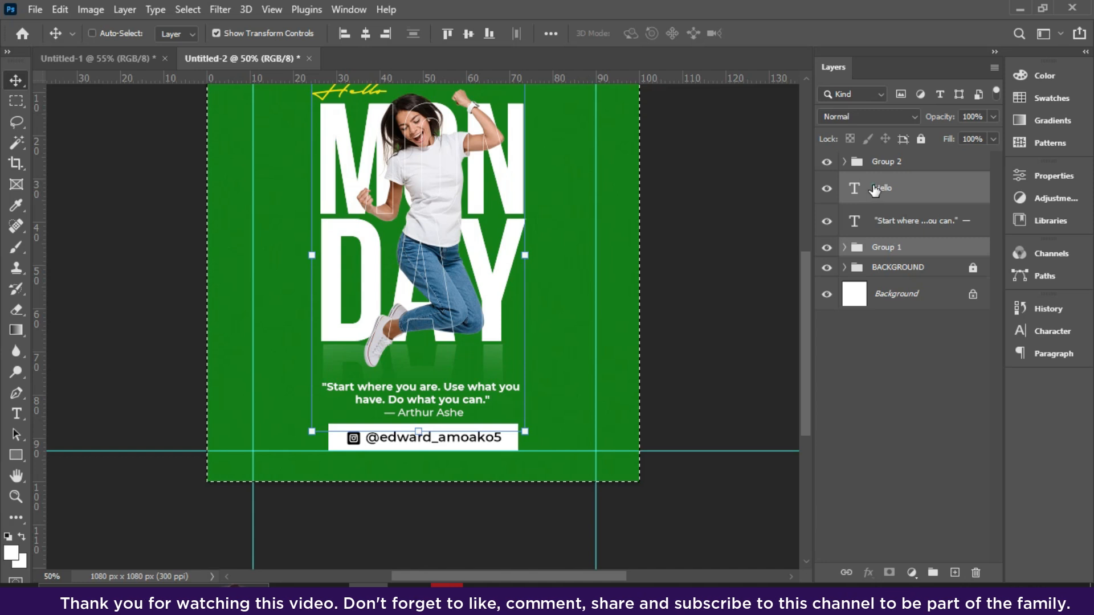
pyautogui.click(877, 247)
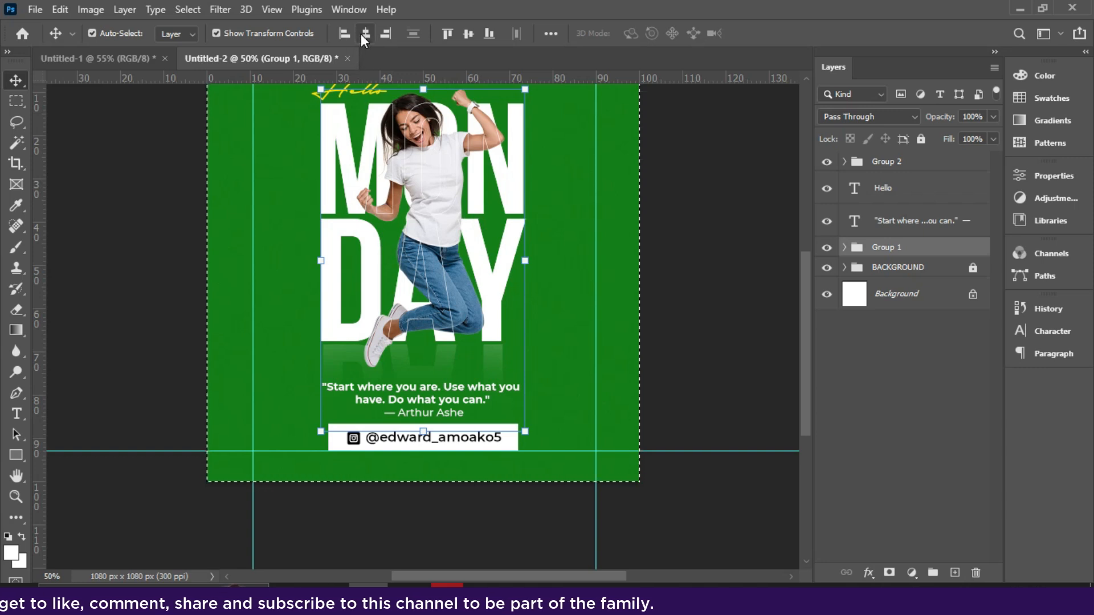
pyautogui.hotkey('ctrl', 'd')
pyautogui.hotkey('ctrl', '0')
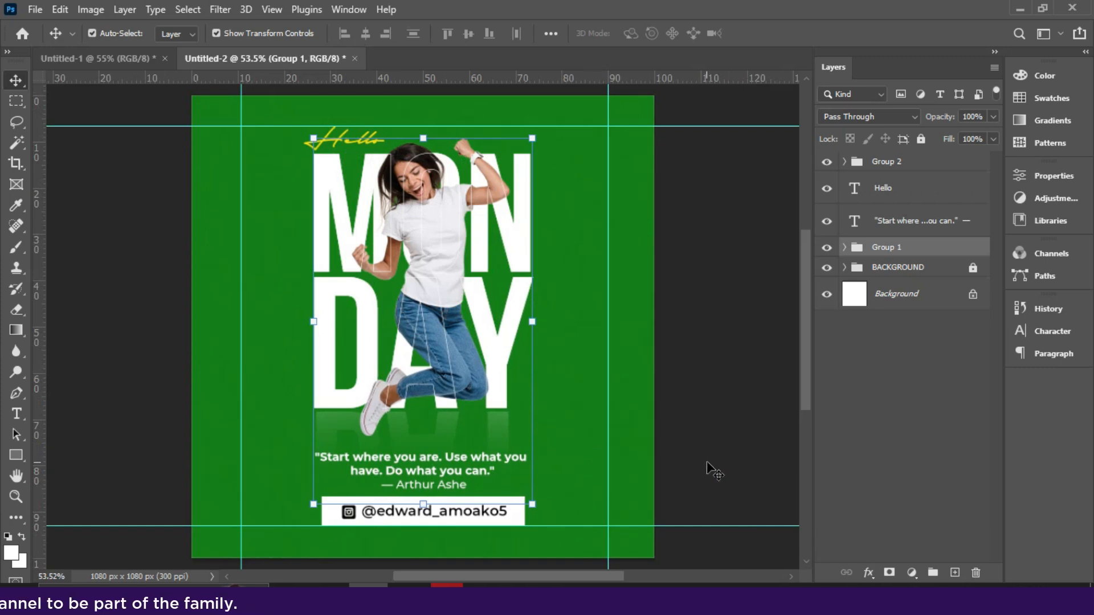
pyautogui.click(762, 483)
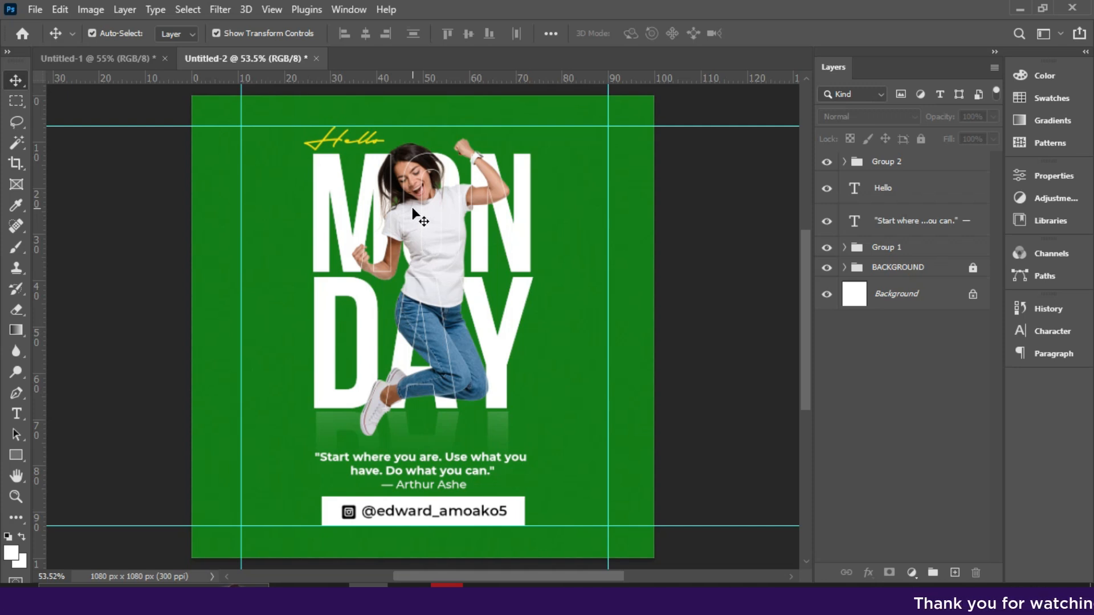
# - Unlock the BACKGROUND group and select its clip art texture layer
pyautogui.click(879, 278)
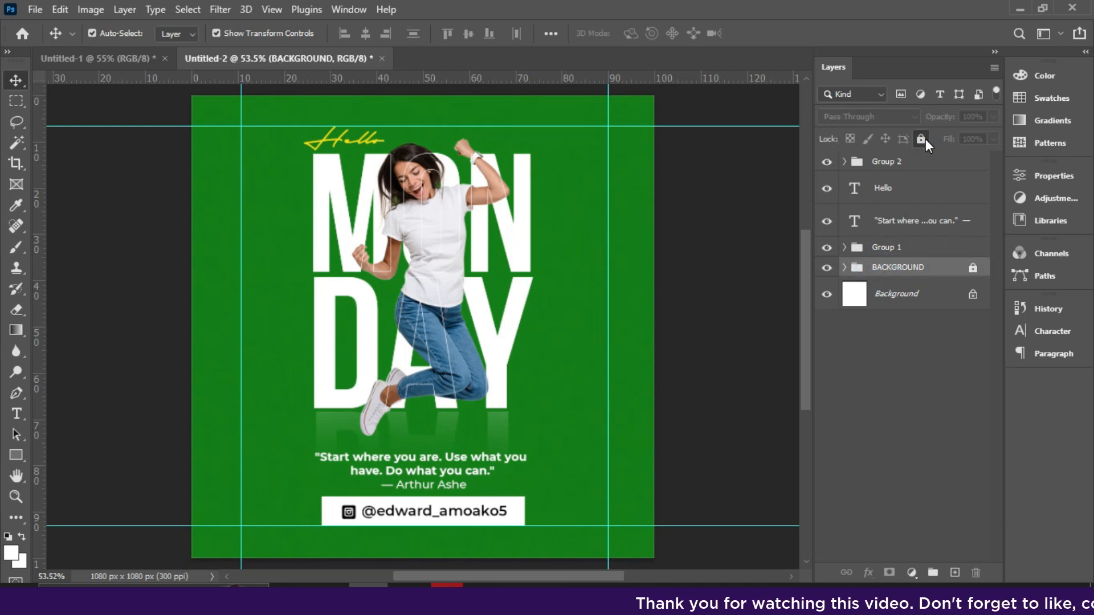
pyautogui.click(921, 138)
pyautogui.click(596, 291)
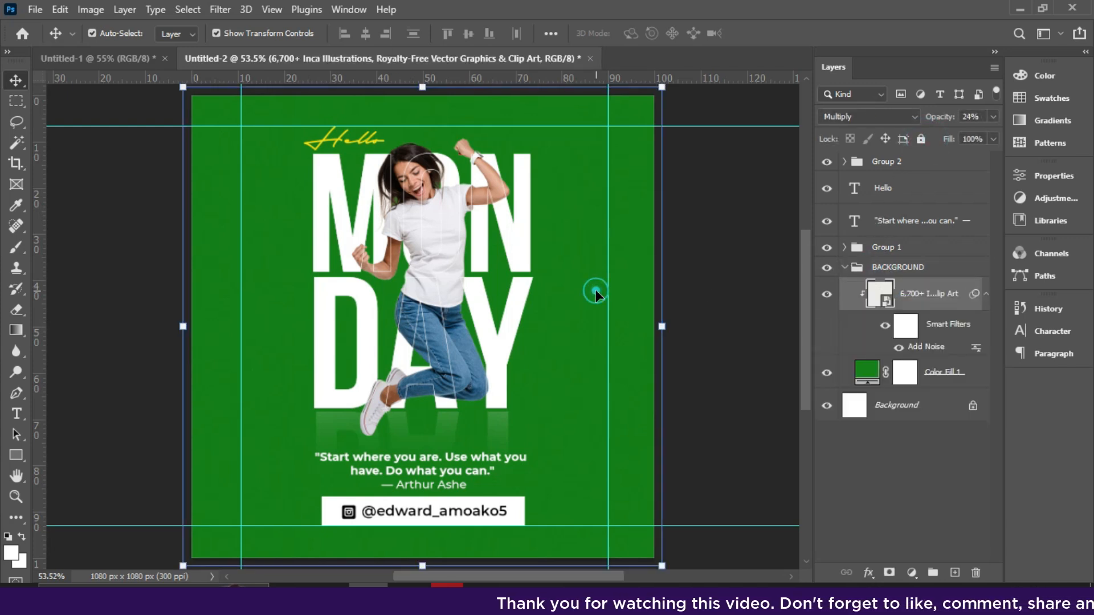
# - Try teal shades such as #146d59 on the background's solid color fill, and revert to the original green
pyautogui.doubleClick(860, 374)
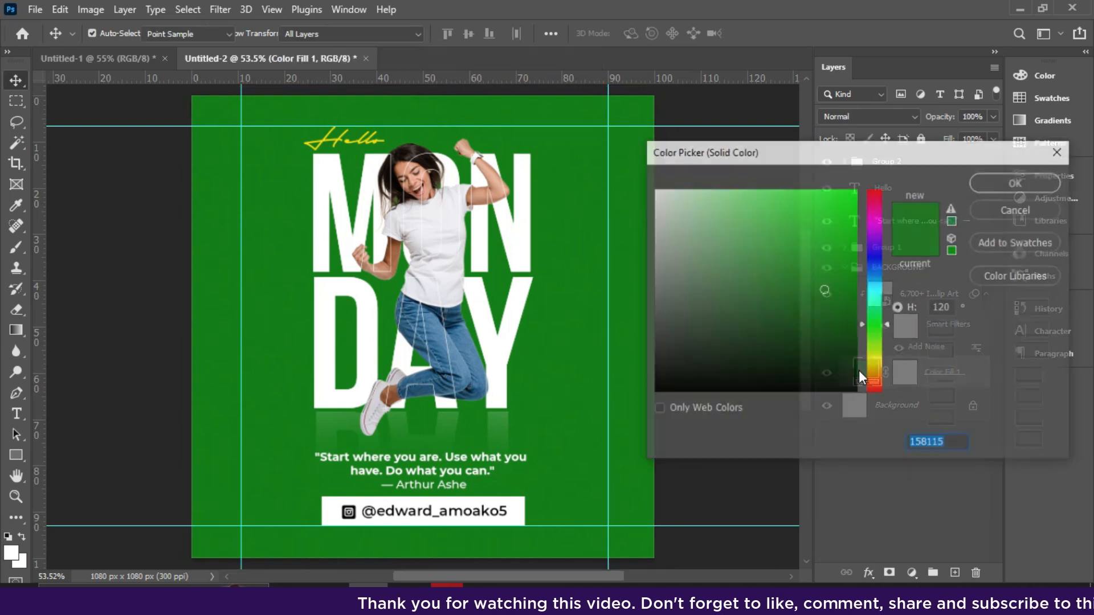
pyautogui.moveTo(830, 280); pyautogui.dragTo(824, 278)
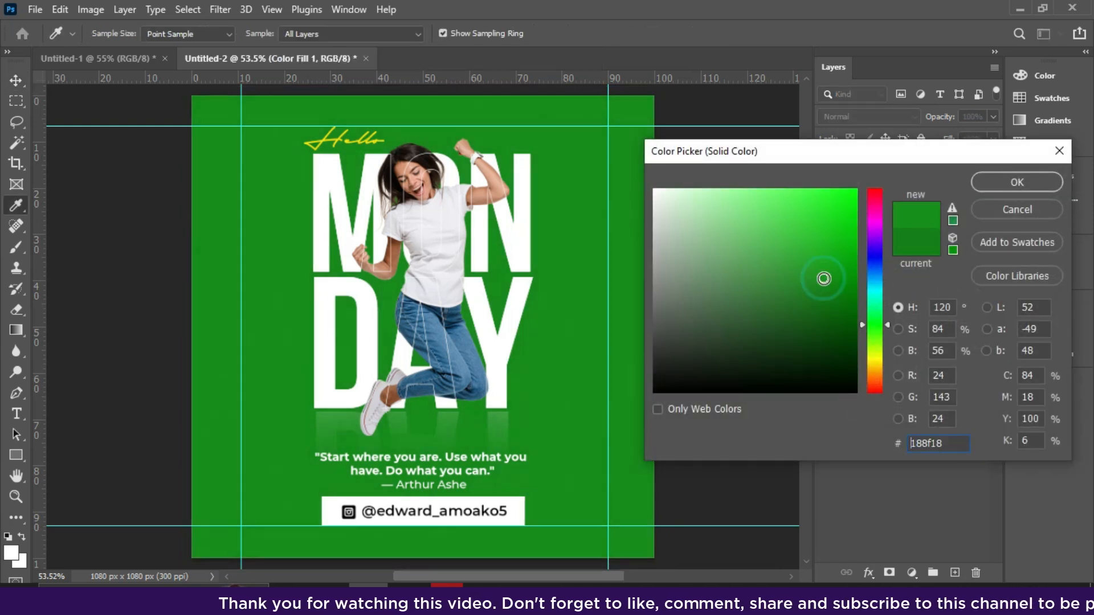
pyautogui.moveTo(873, 313); pyautogui.dragTo(874, 299)
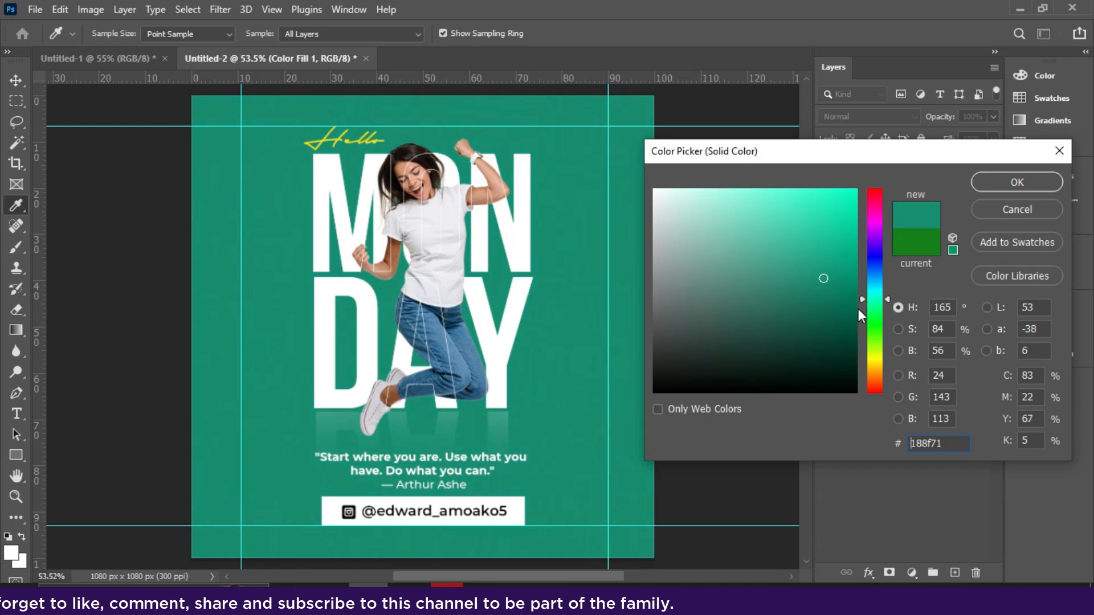
pyautogui.click(821, 306)
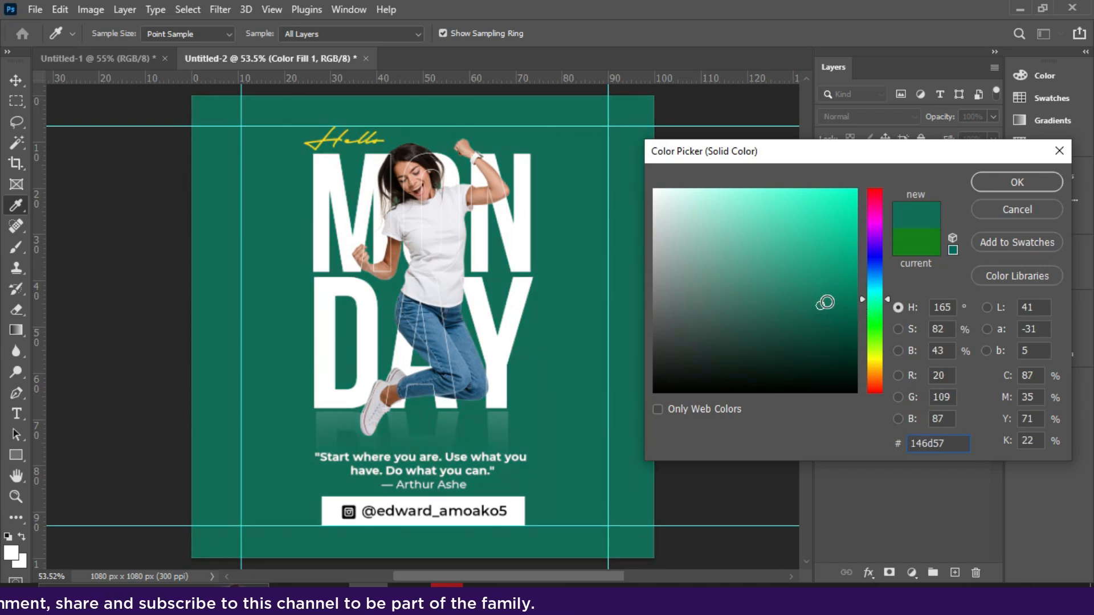
pyautogui.moveTo(873, 271); pyautogui.dragTo(874, 299)
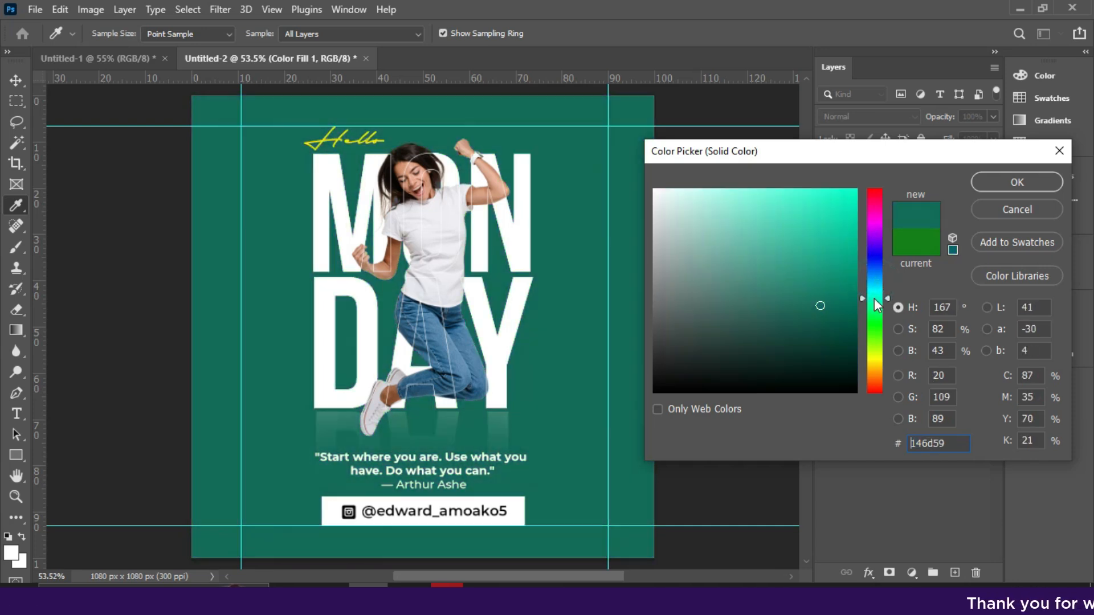
pyautogui.click(912, 239)
# - Set the background's solid color fill to the green #1d8d1d and collapse the BACKGROUND group
pyautogui.click(810, 270)
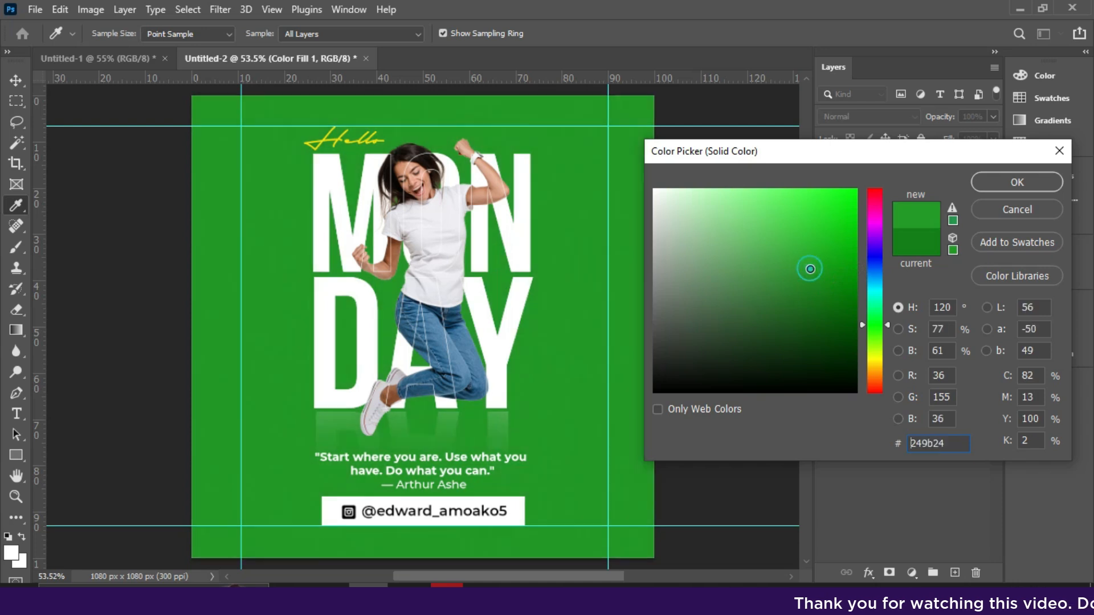
pyautogui.click(809, 279)
pyautogui.moveTo(809, 280); pyautogui.dragTo(815, 280)
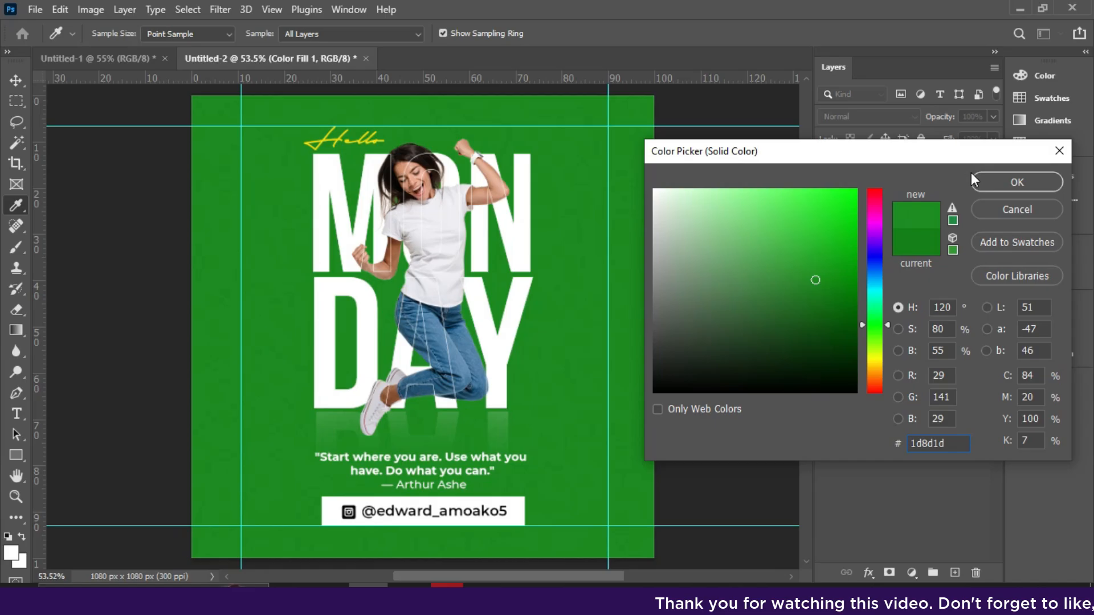
pyautogui.click(996, 181)
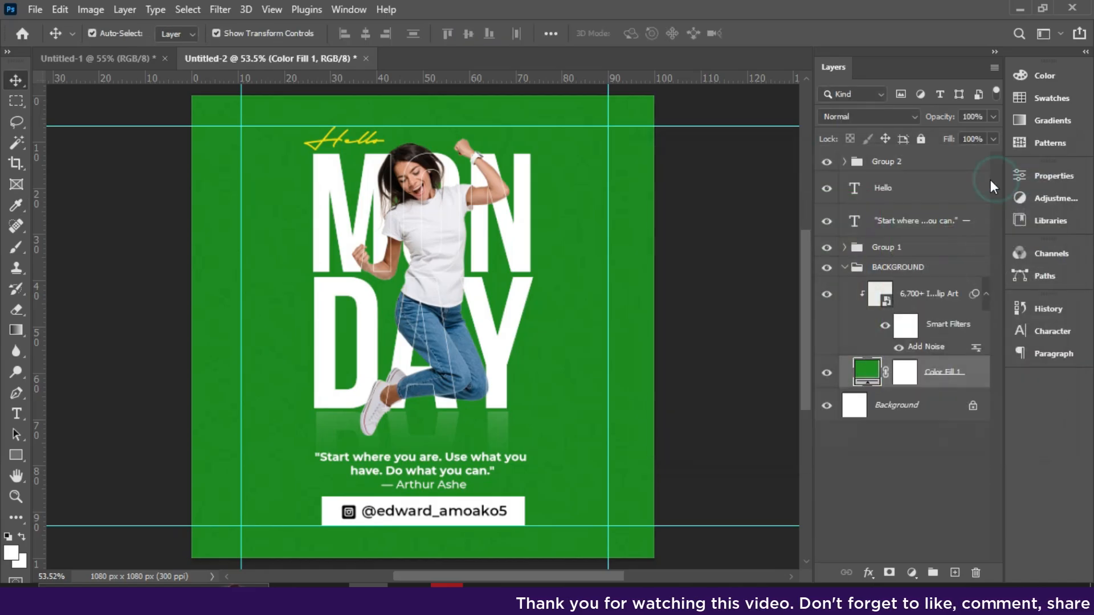
pyautogui.click(844, 268)
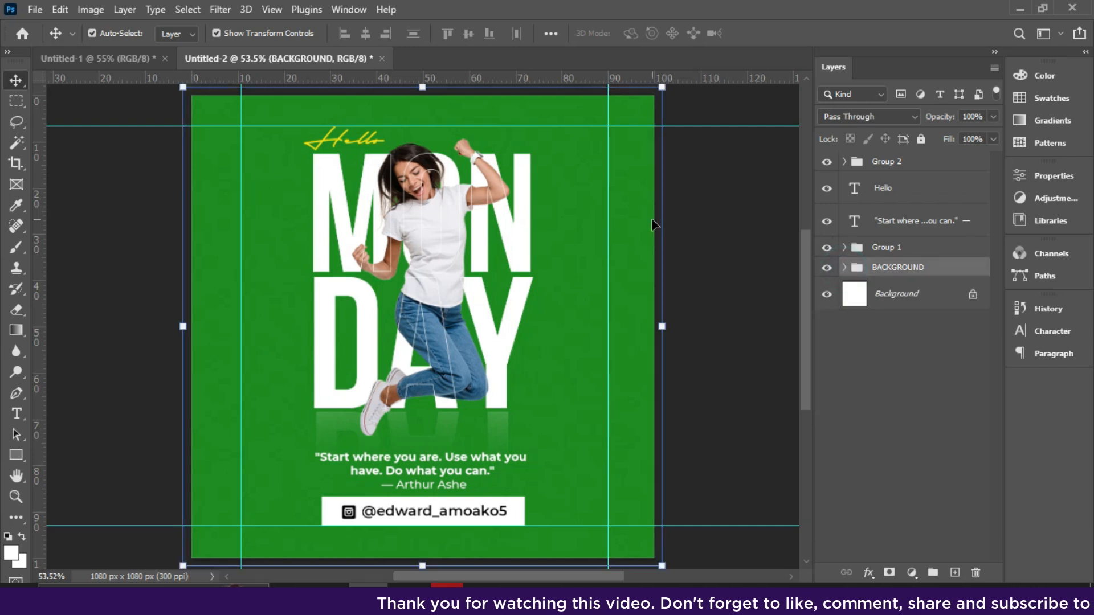
# - Save a copy of the flyer to the Desktop as JPEG Untitled-2 at maximum quality 12 with the baseline standard format
pyautogui.click(37, 10)
pyautogui.click(38, 10)
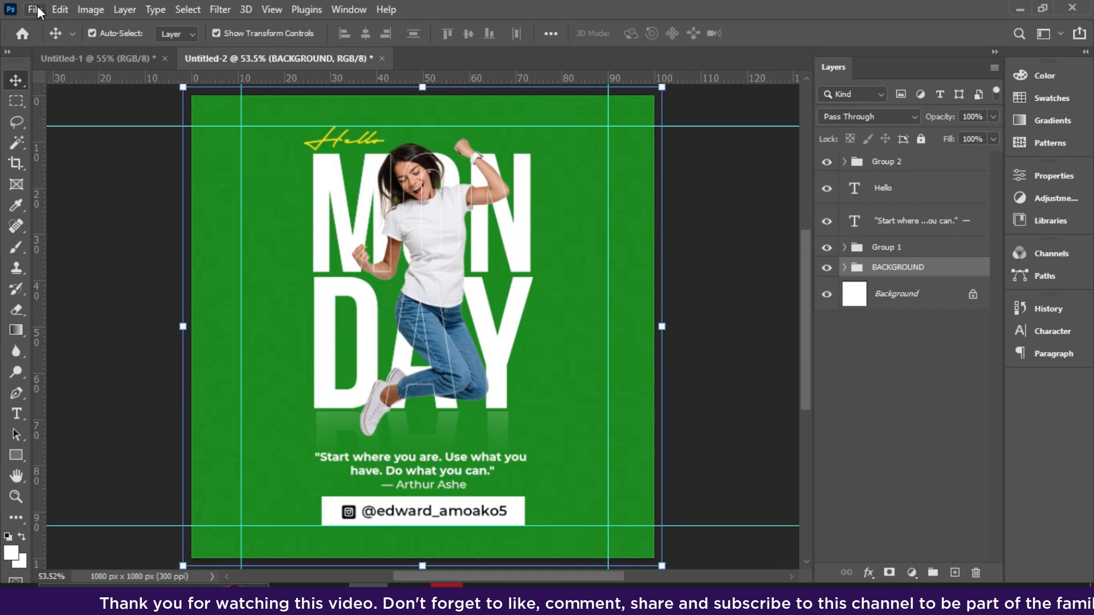
pyautogui.click(36, 10)
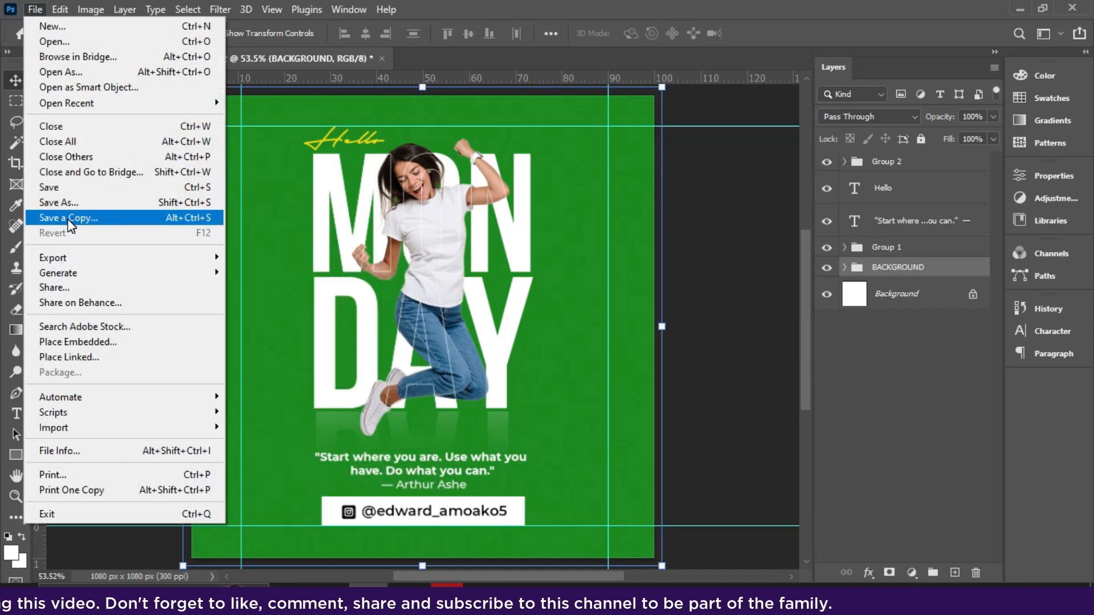
pyautogui.click(70, 218)
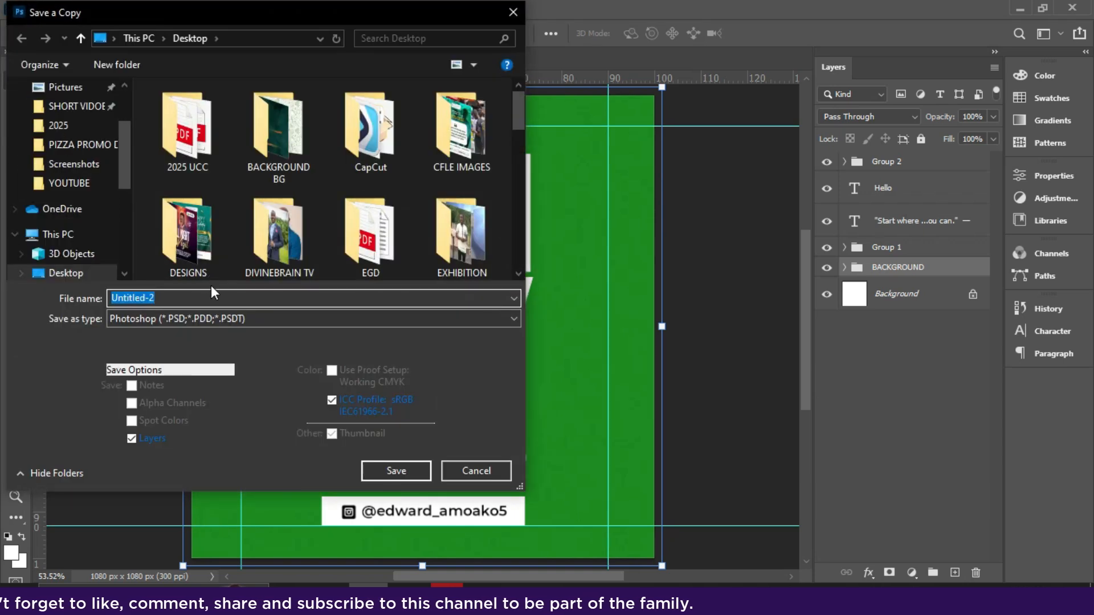
pyautogui.click(204, 320)
pyautogui.click(204, 319)
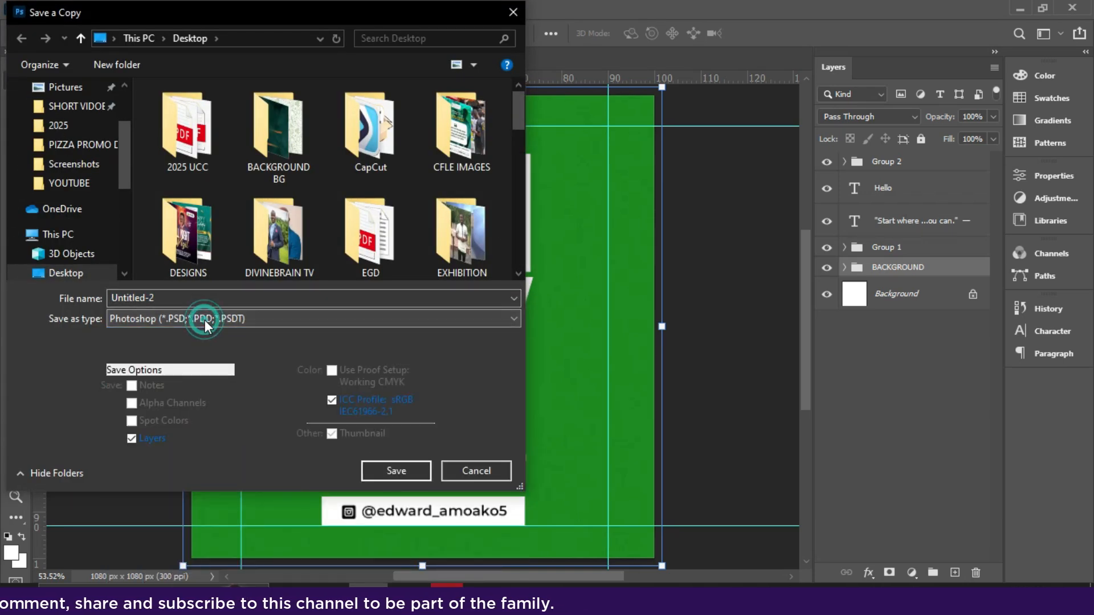
pyautogui.click(203, 321)
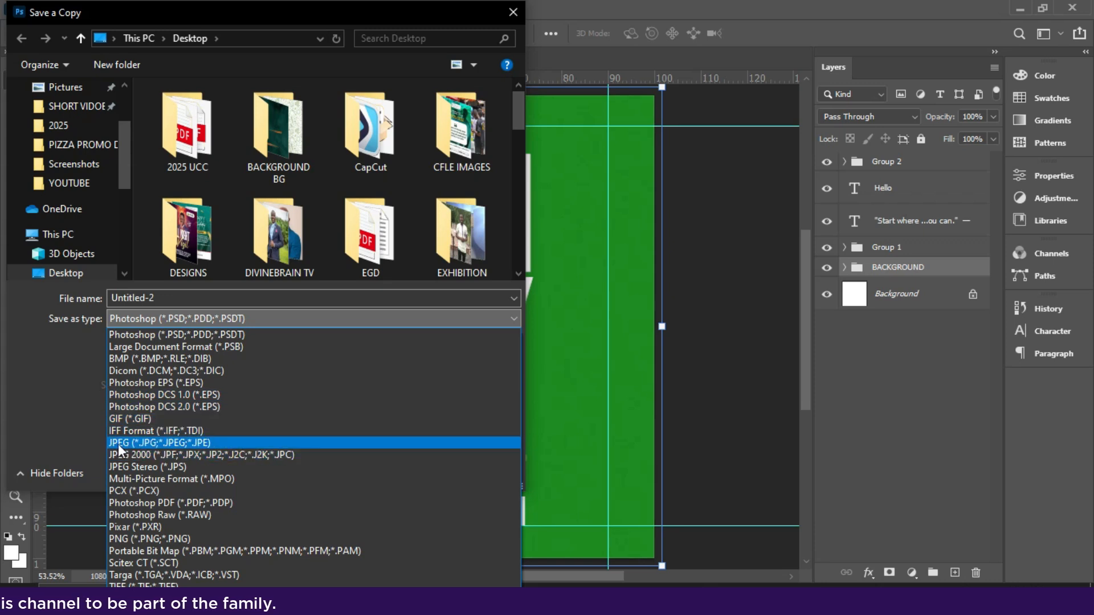
pyautogui.click(186, 442)
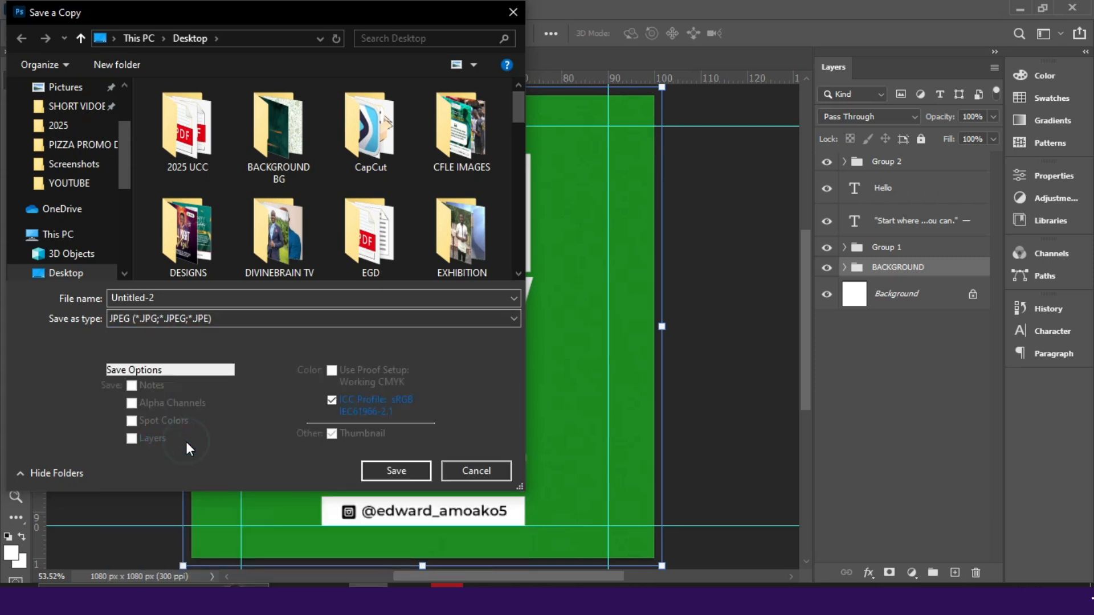
pyautogui.scroll(-10, 502, 206)
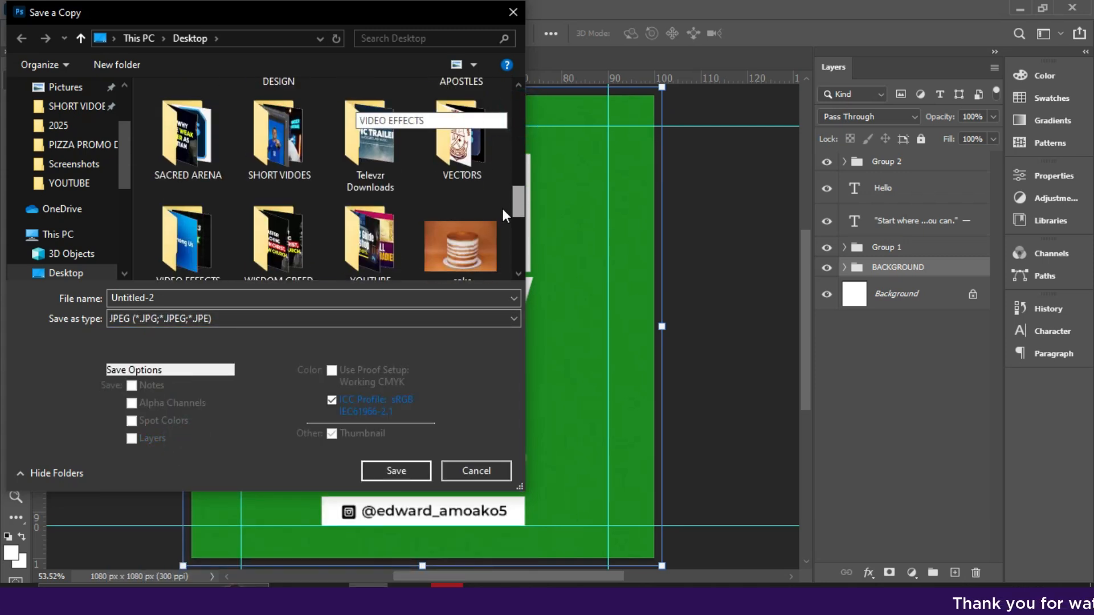
pyautogui.scroll(-6, 501, 194)
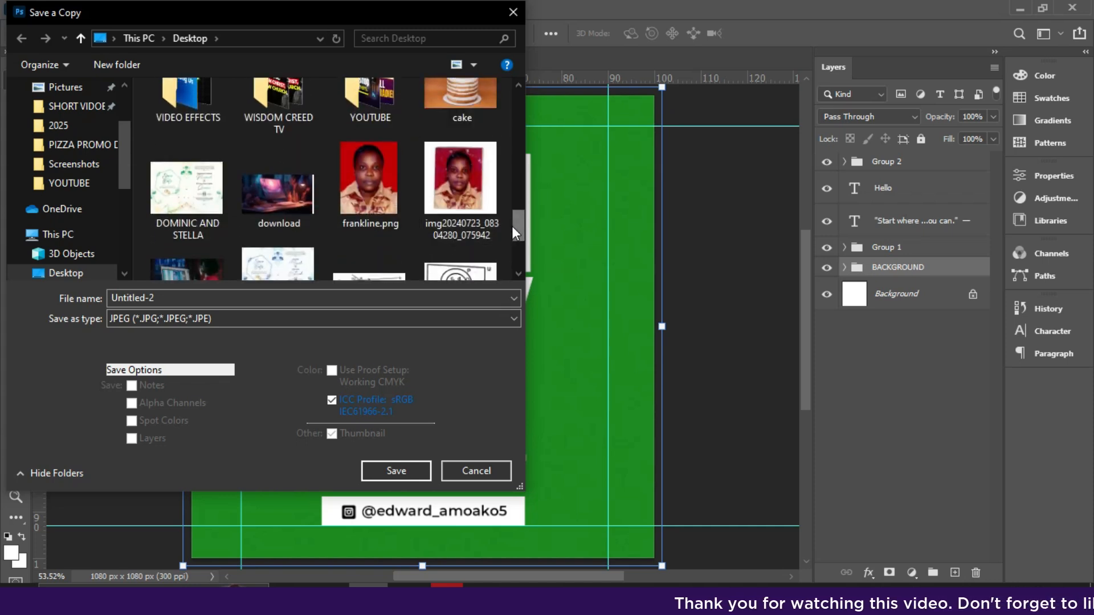
pyautogui.click(379, 466)
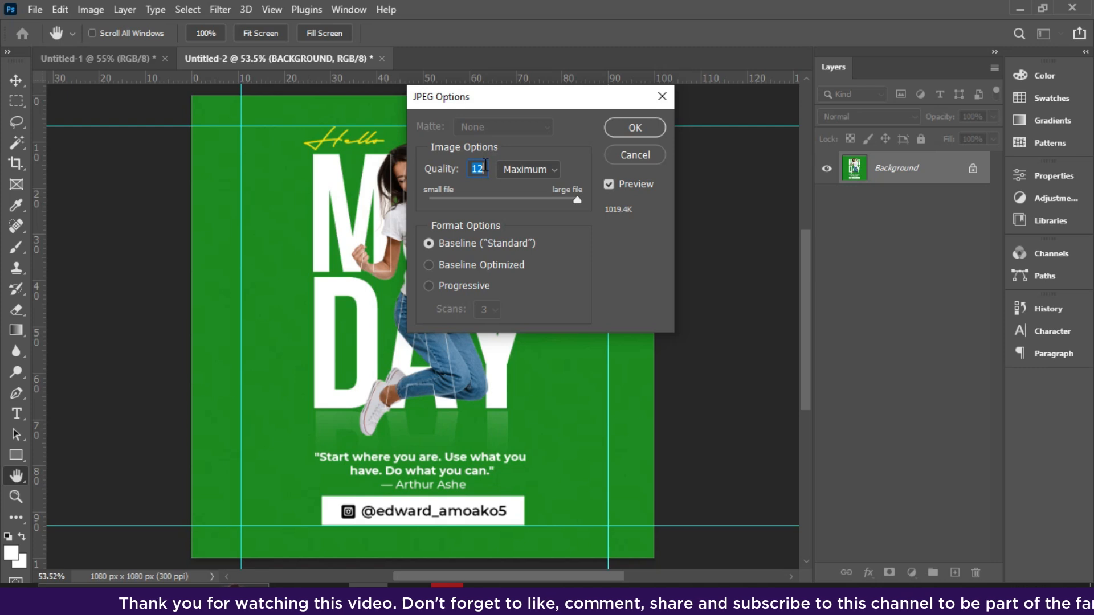
pyautogui.click(628, 122)
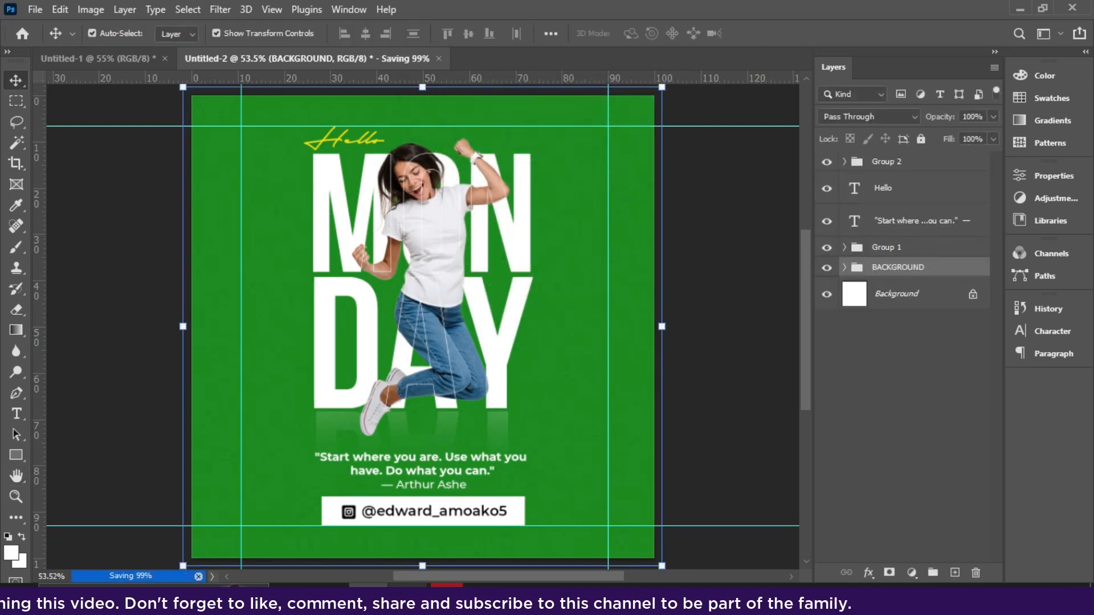
# - Switch to File Explorer, find Untitled-2.jpg in the Desktop folder and open it to view the exported flyer
pyautogui.click(406, 599)
pyautogui.scroll(5, 69, 171)
pyautogui.click(57, 149)
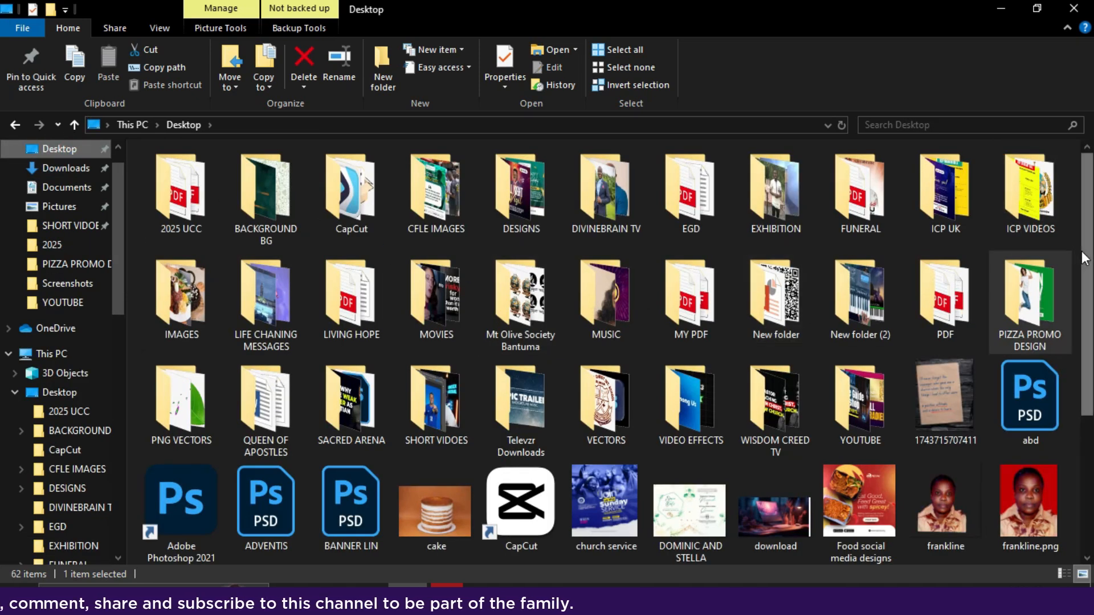
pyautogui.scroll(-3, 1076, 342)
pyautogui.doubleClick(684, 510)
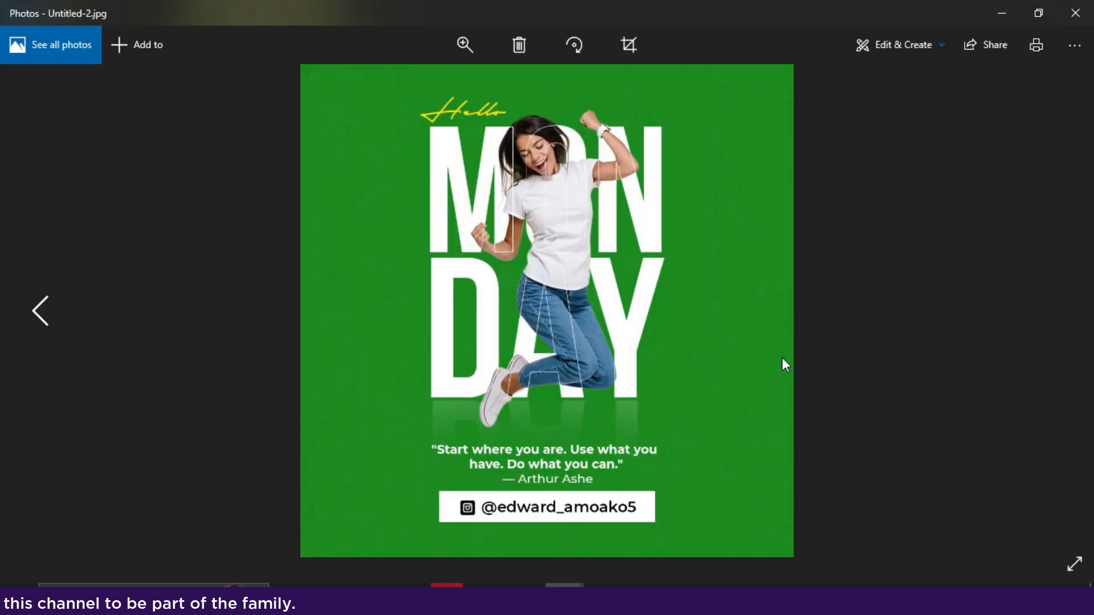